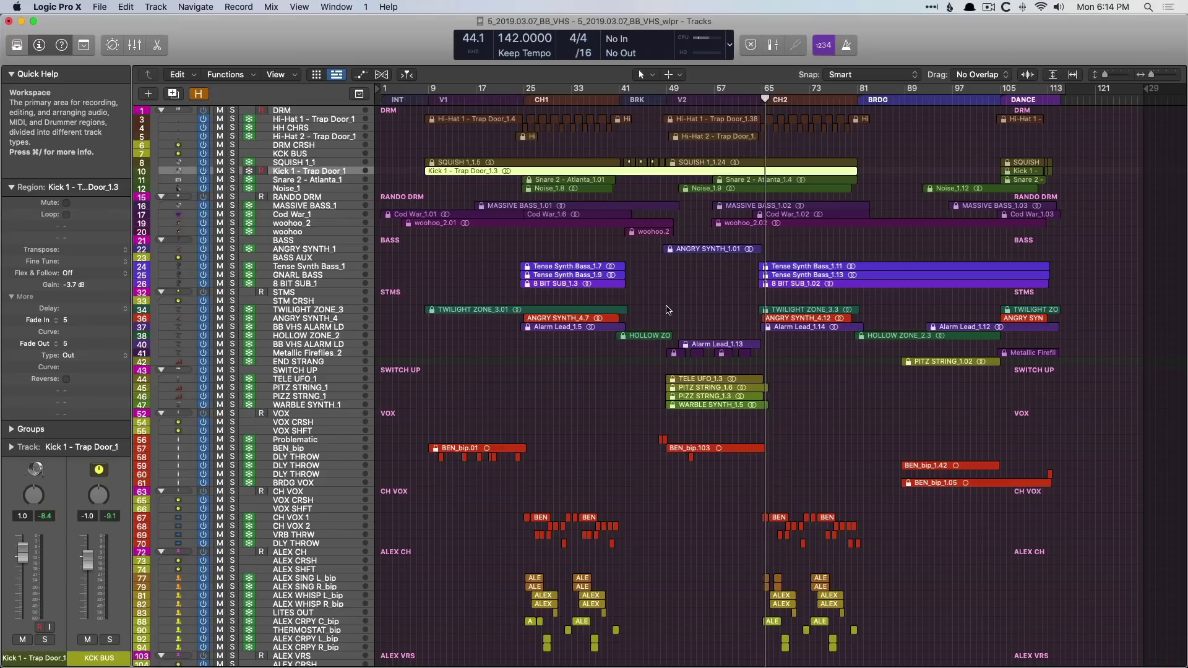
Step: Solo the Kick 1 - Trap Door_1 track and zoom in on its region around bars 64–72
click(232, 171)
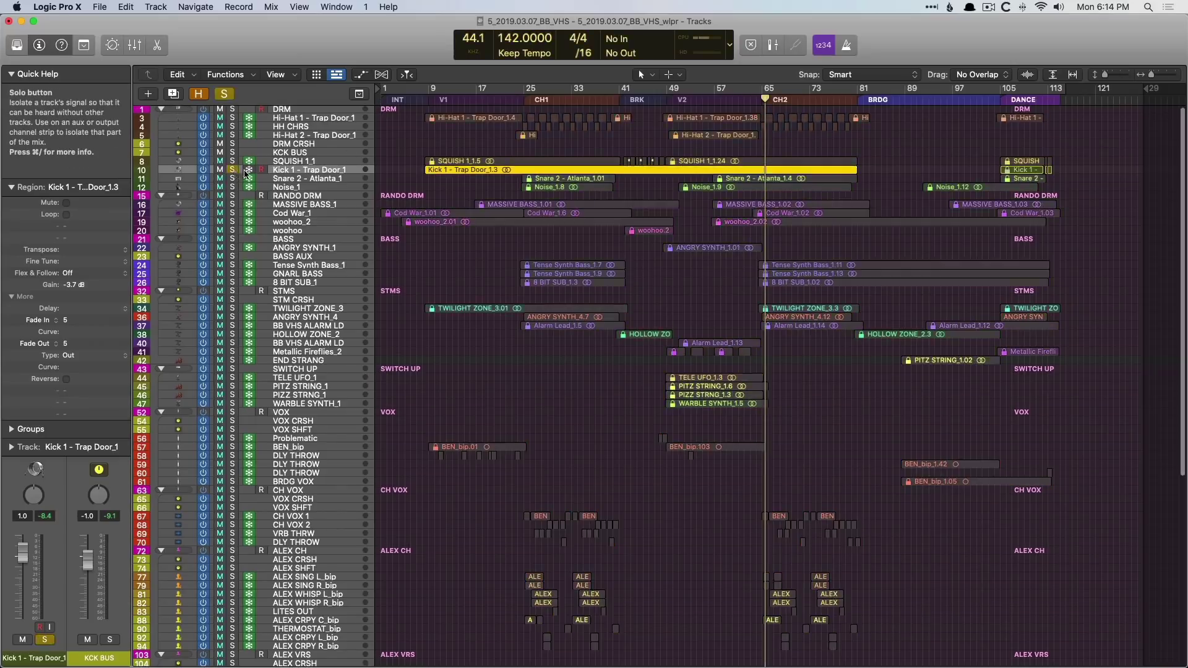
drag(690, 148, 861, 209)
drag(690, 278, 778, 347)
drag(577, 187, 974, 408)
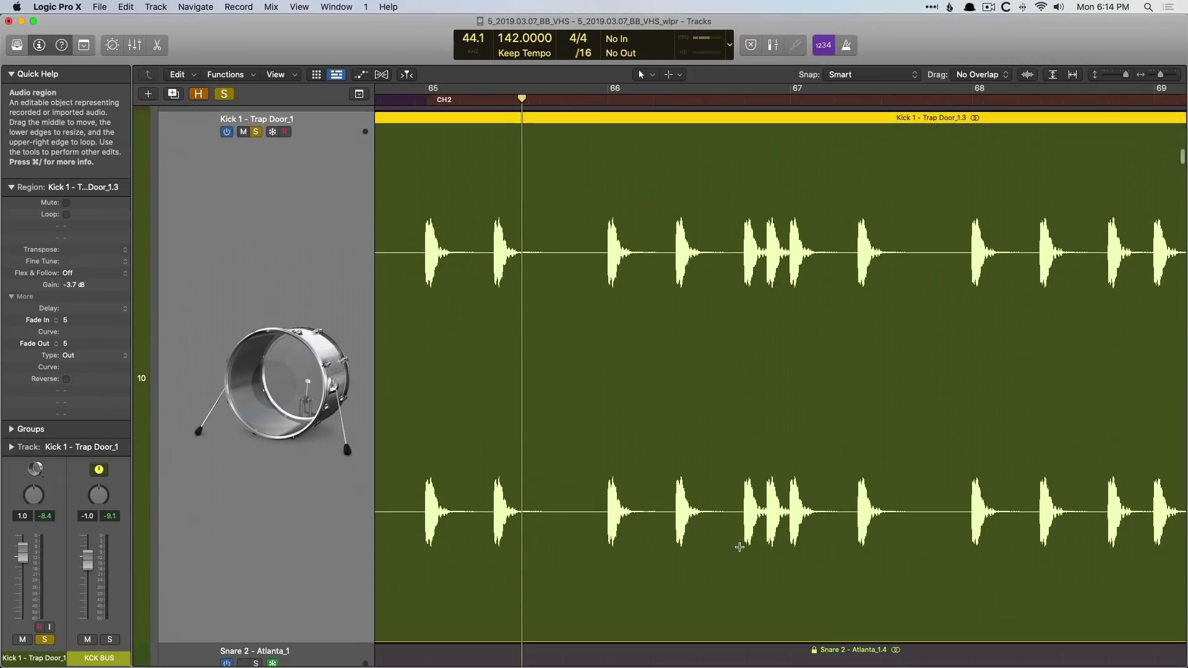
Step: Split a short section just after bar 66 into region Trap Door_1.16, then check each resulting region
drag(589, 563, 733, 553)
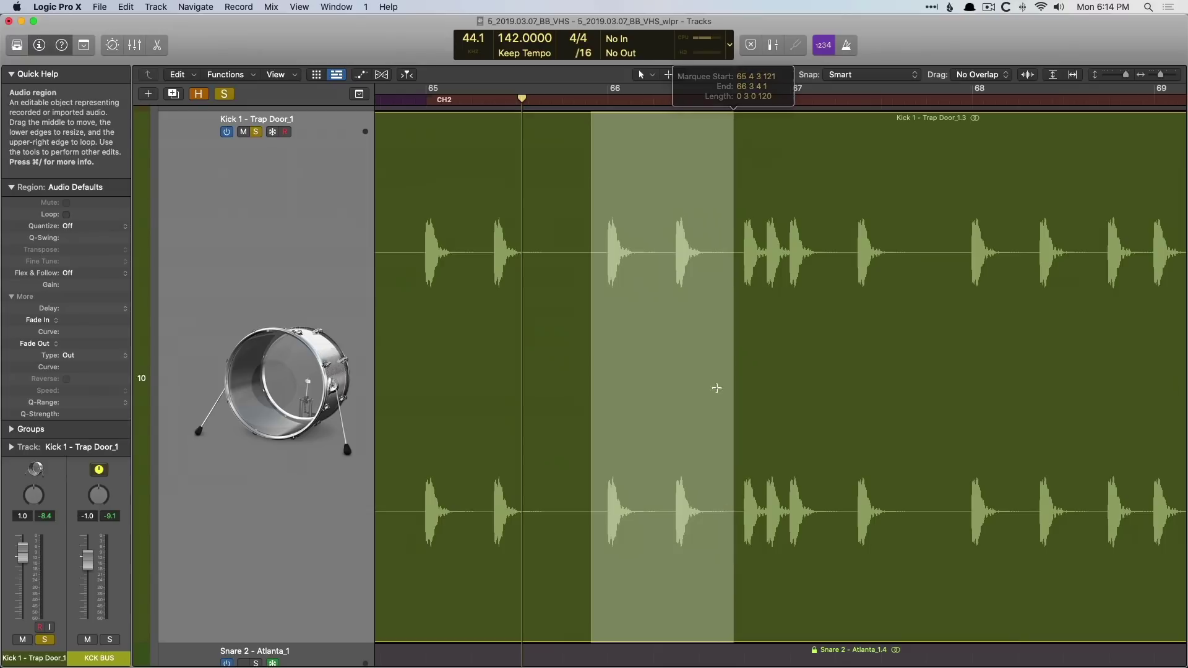
click(680, 232)
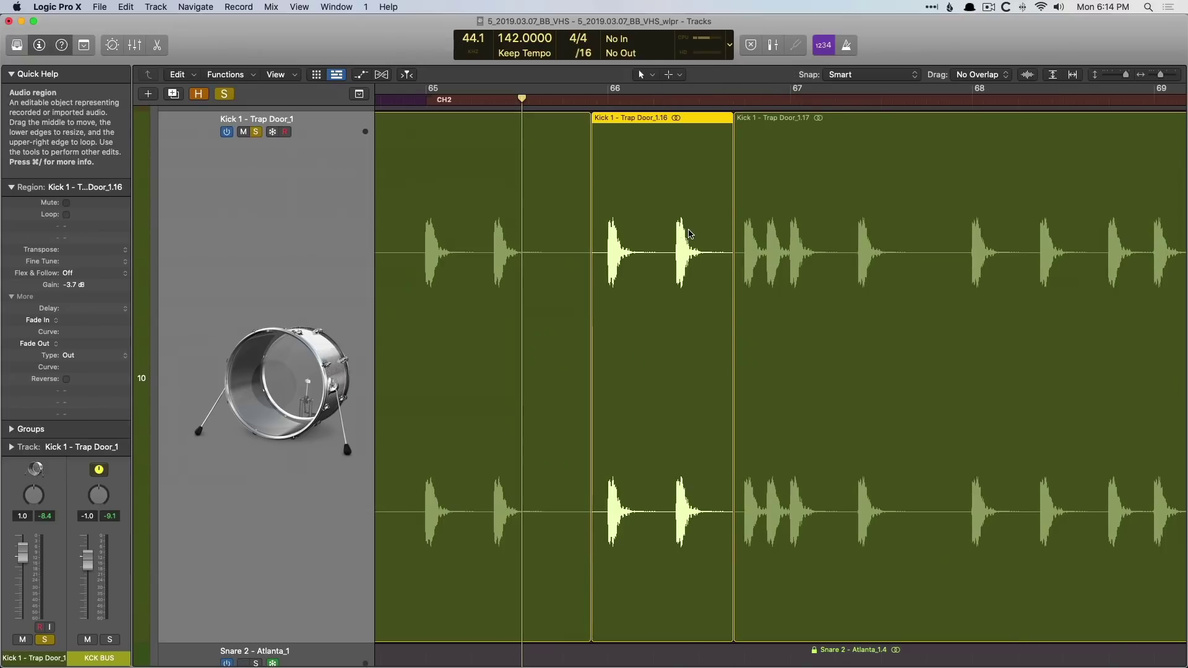
click(549, 207)
click(653, 190)
click(797, 186)
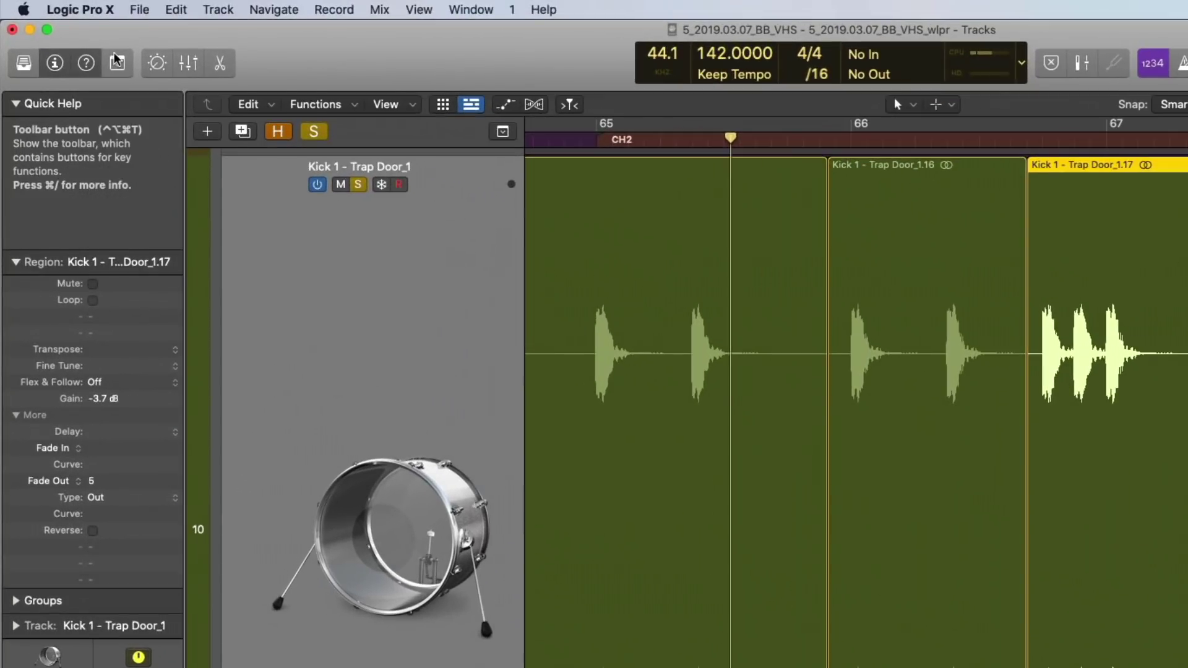
Step: Show the editing-functions toolbar above the Tracks area and confirm its Customize Toolbar settings
click(83, 42)
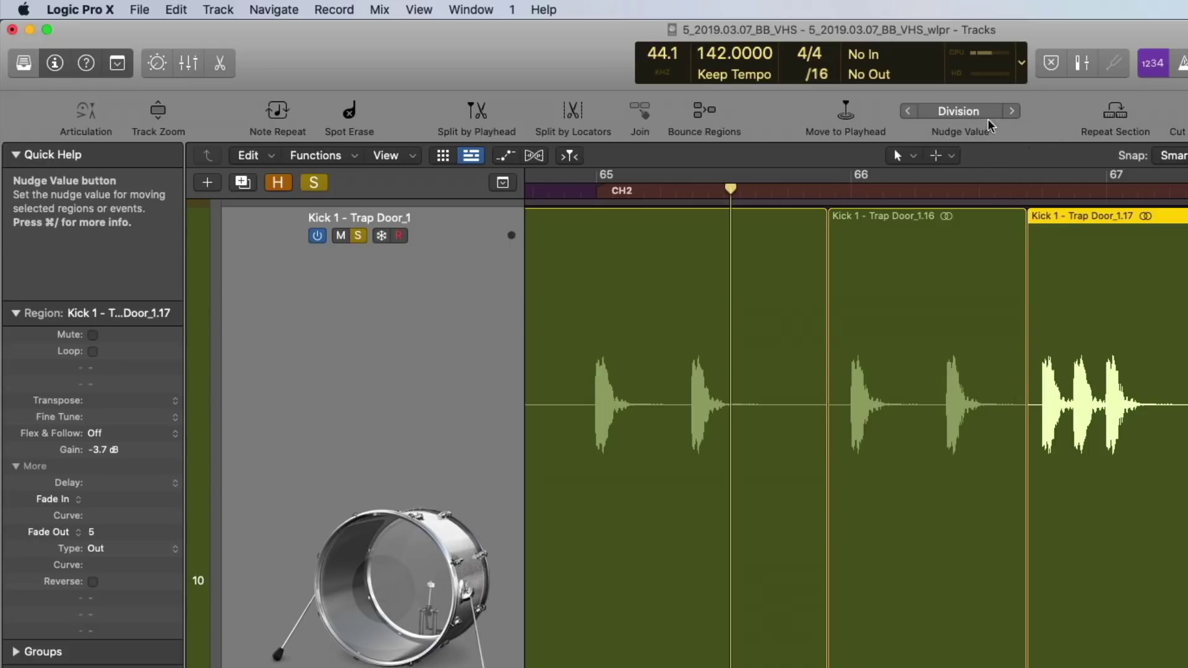
right_click(1050, 108)
click(1065, 117)
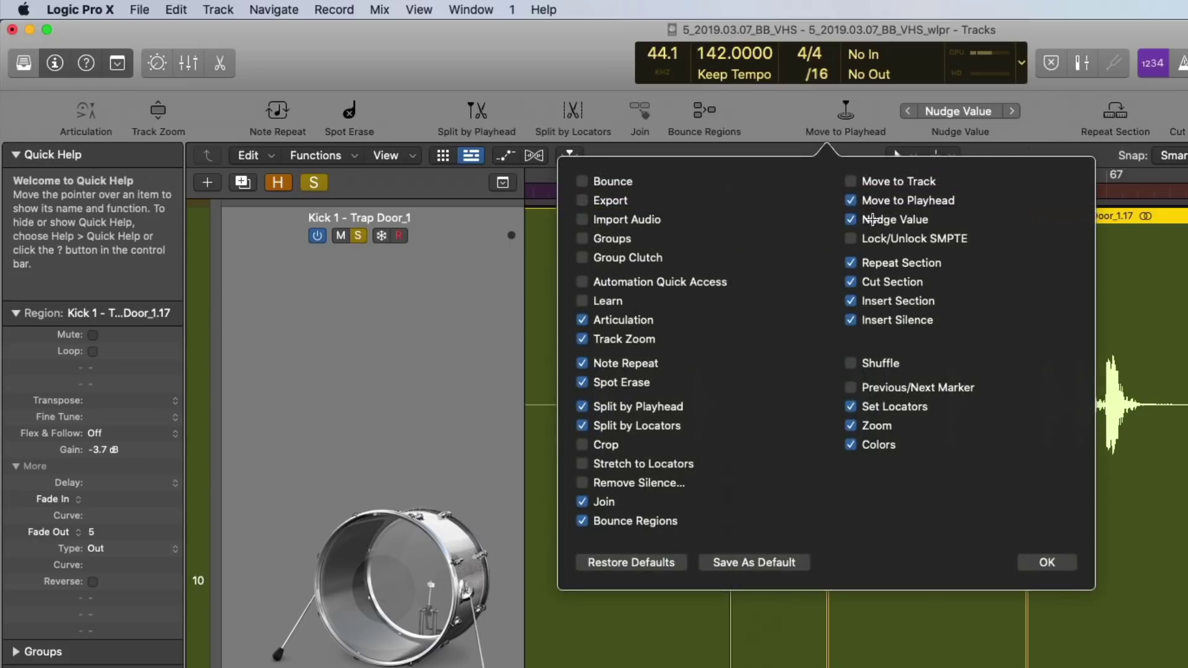
click(1026, 562)
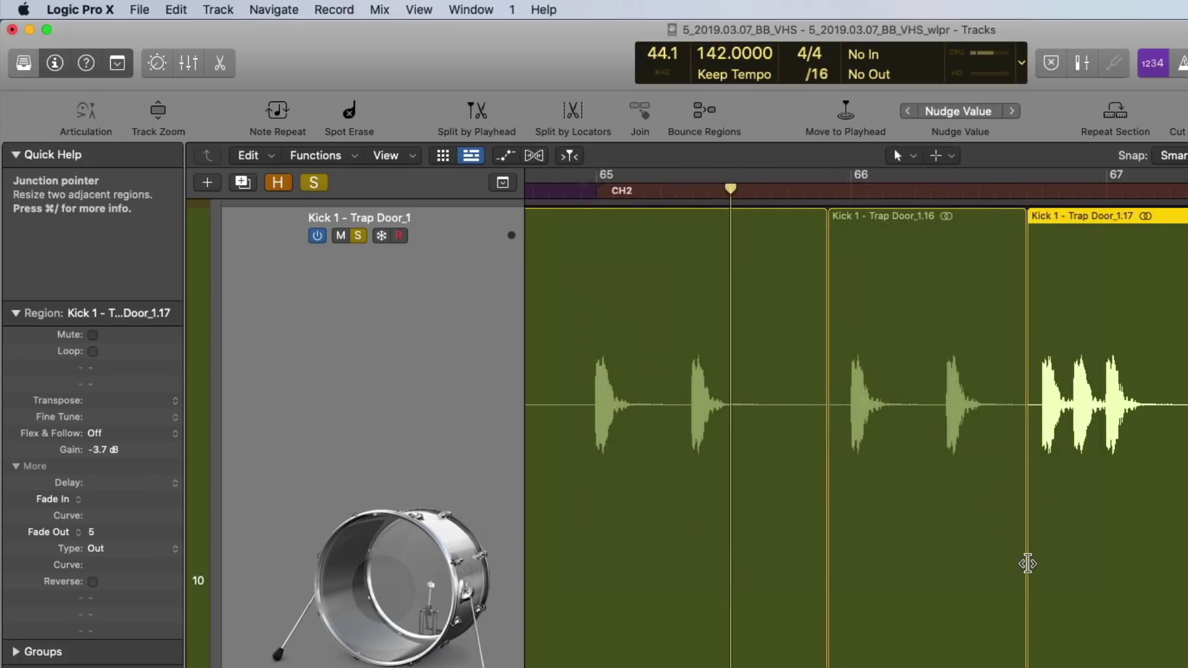
scroll(969, 462, down, 2)
scroll(970, 460, up, 2)
Step: Search the Key Commands list for 'slip' to find Slip Left/Right by Nudge Value
key(alt+k)
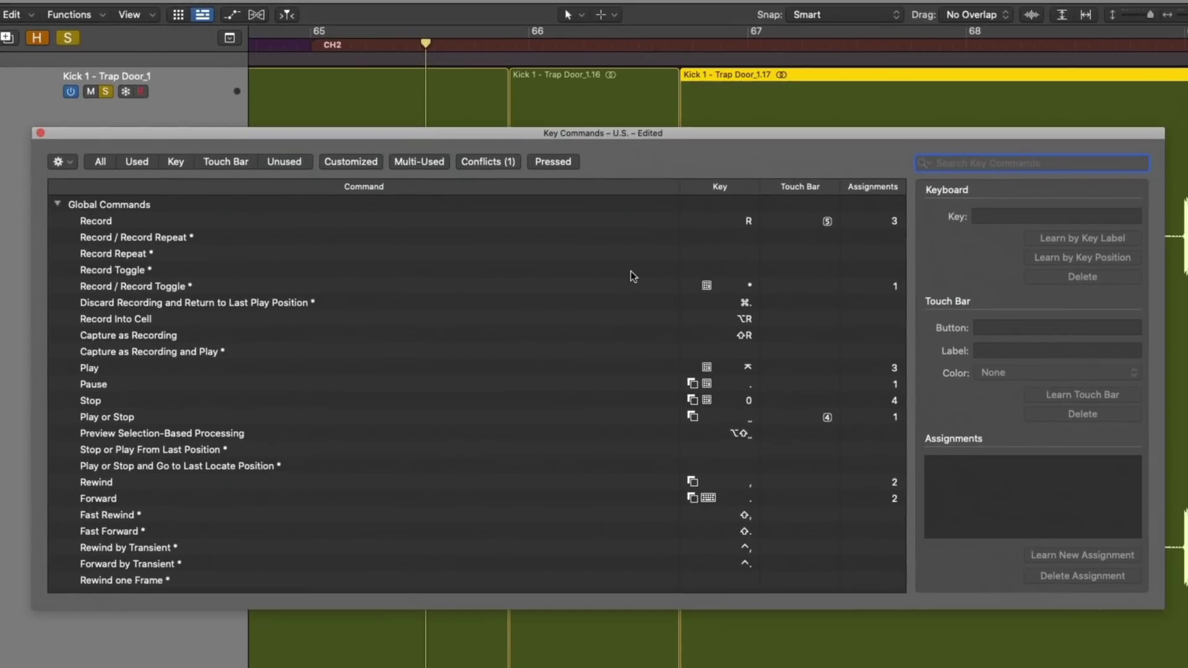
text(slip)
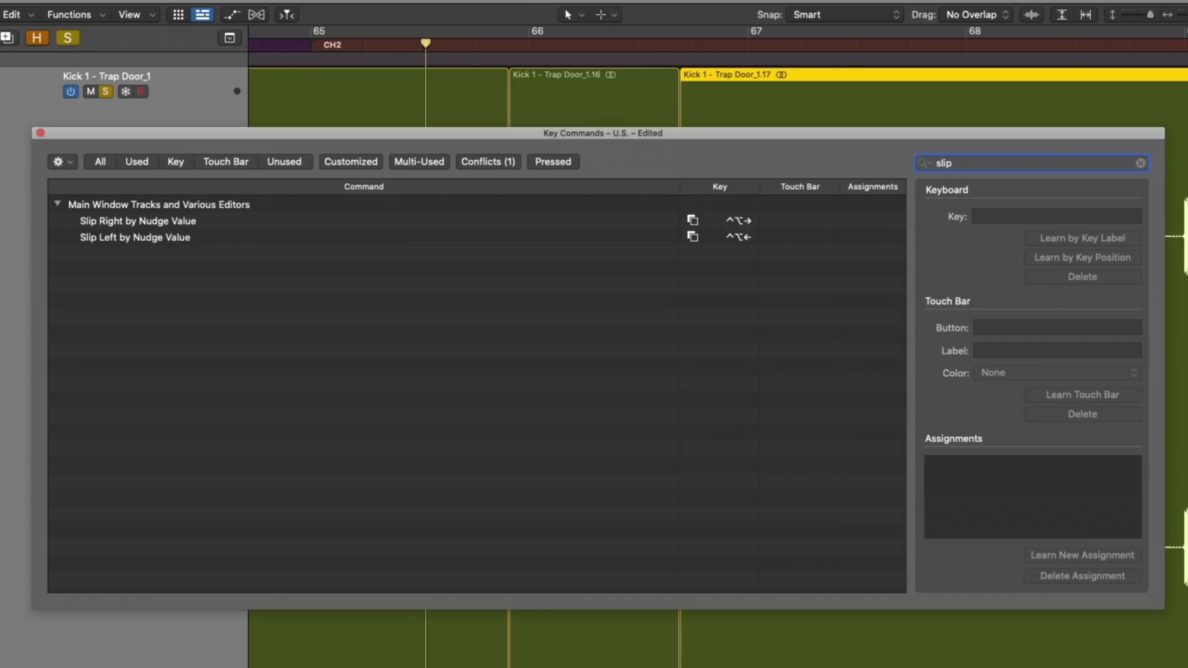
click(40, 133)
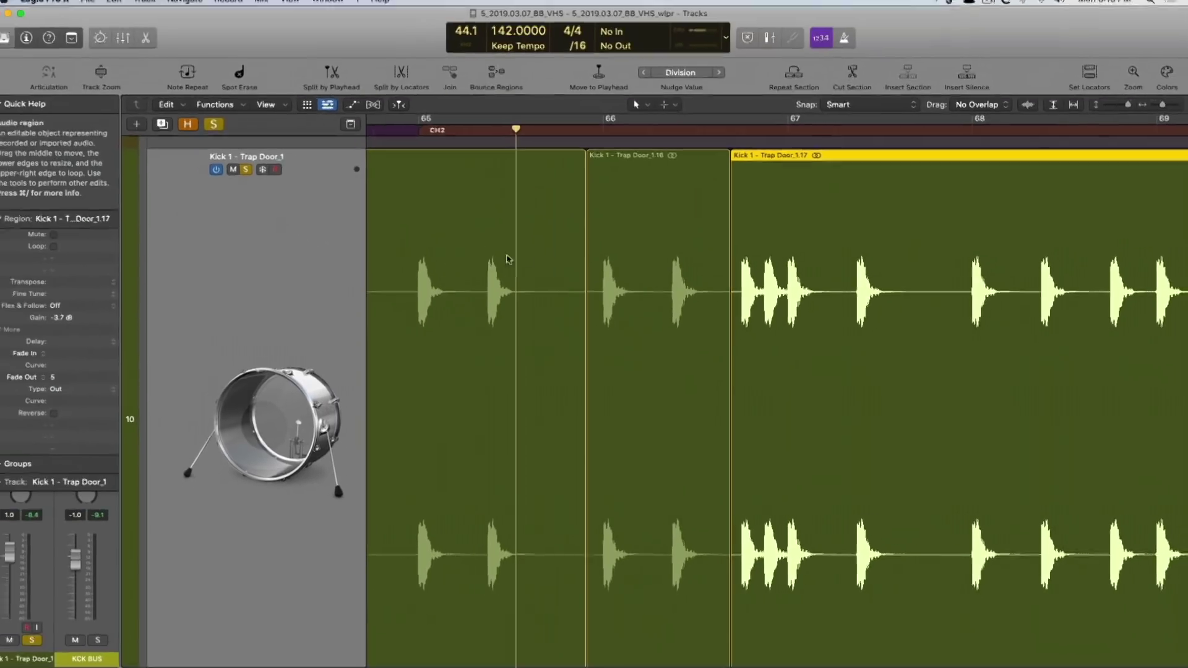
Step: Select region Trap Door_1.16 and slip its kick audio three nudges left, then three nudges right
click(594, 120)
scroll(593, 129, down, 1)
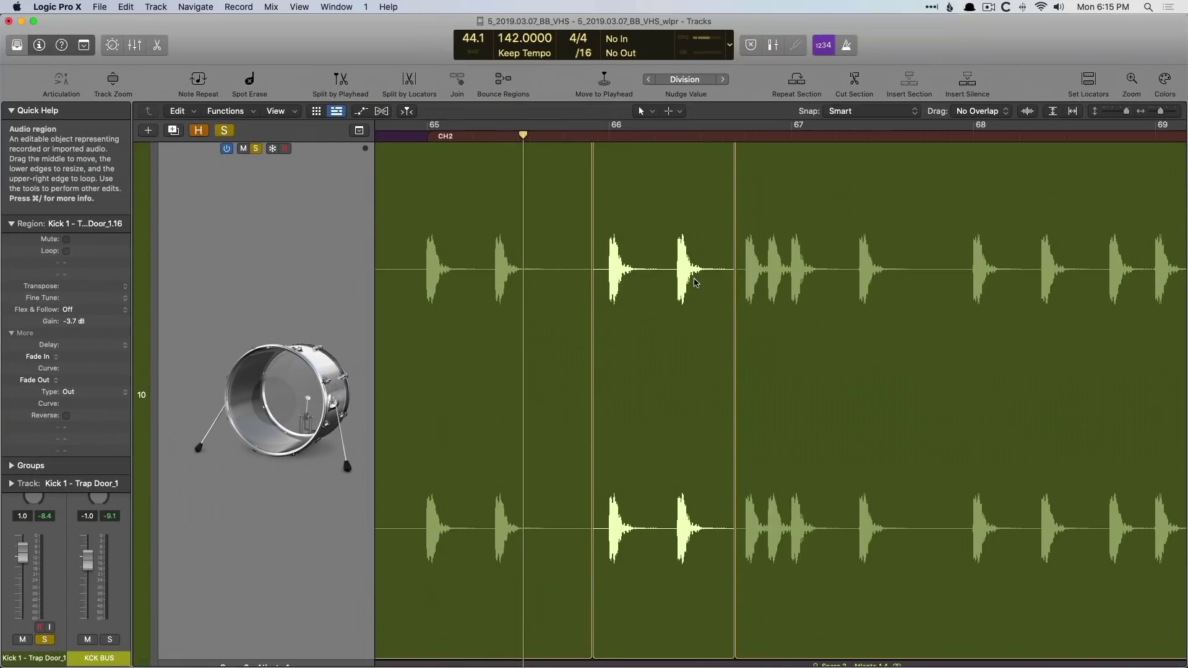
scroll(694, 281, up, 1)
scroll(637, 255, down, 1)
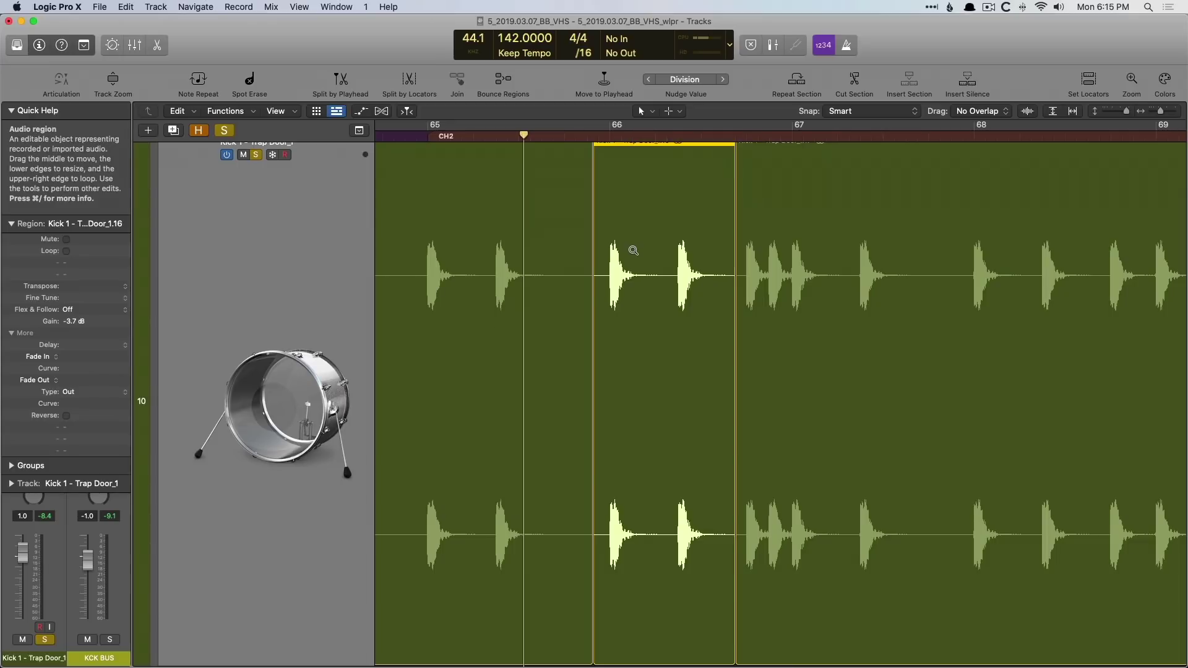
key(alt+shift+Left)
key(alt+shift+Left)
key(alt+shift+Left)
key(alt+shift+Left)
key(alt+shift+Left)
key(alt+shift+Left)
key(alt+shift+Left)
key(alt+shift+Left)
key(alt+shift+Left)
key(alt+shift+Left)
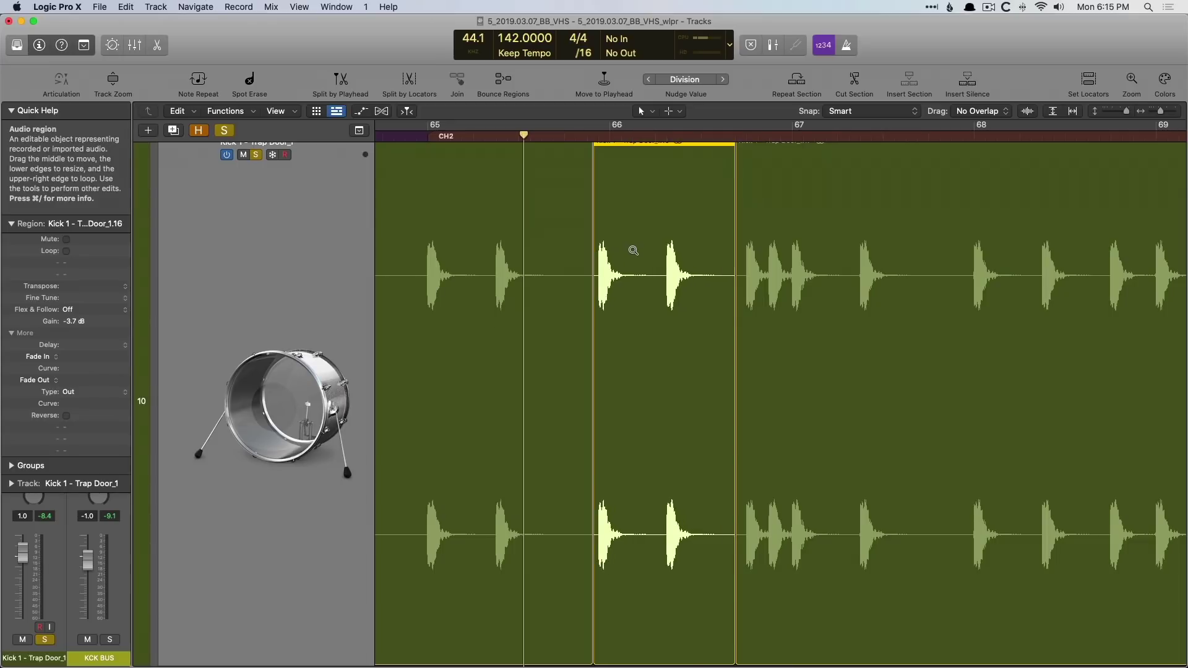
key(alt+shift+Left)
key(alt+shift+Left)
key(alt+shift+Left)
key(alt+shift+Left)
key(alt+shift+Left)
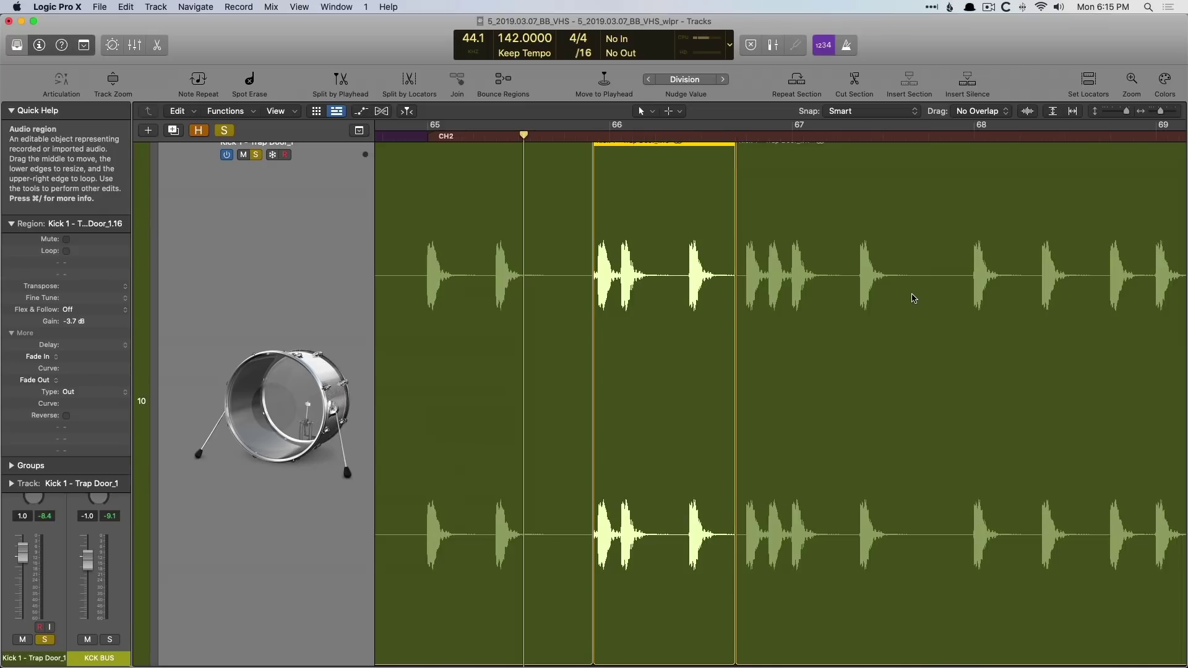
key(alt+shift+Left)
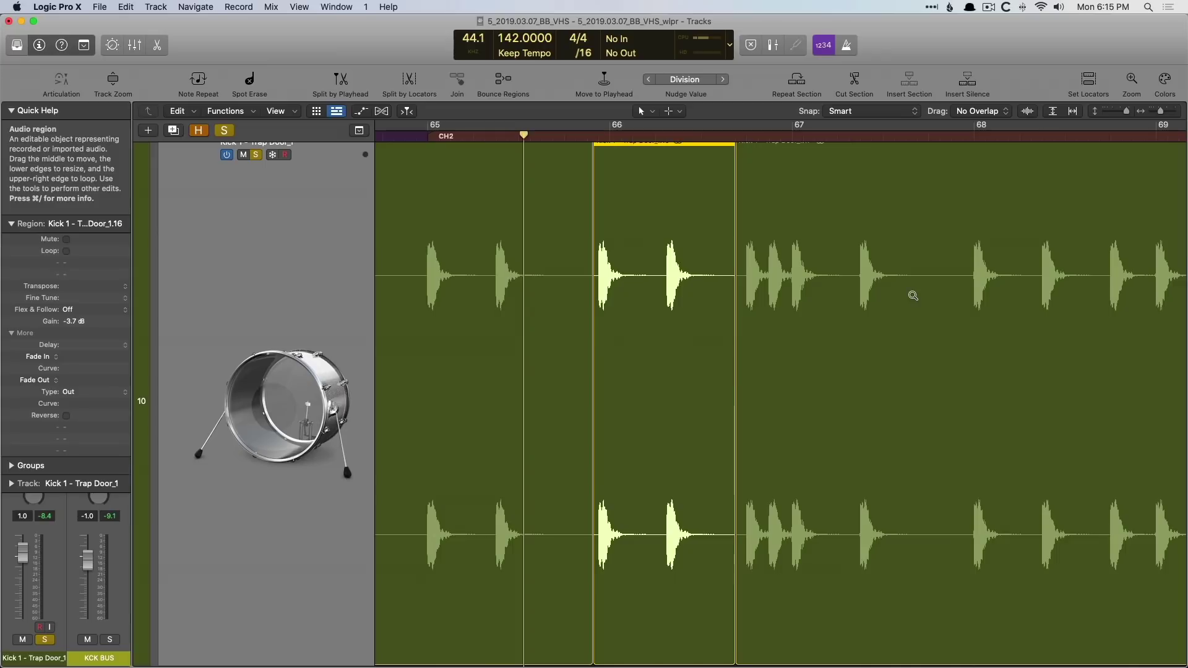
key(alt+shift+Right)
key(alt+shift+Right)
key(alt+shift+Right)
key(alt+shift+Right)
key(alt+shift+Right)
key(alt+shift+Right)
key(alt+shift+Right)
key(alt+shift+Right)
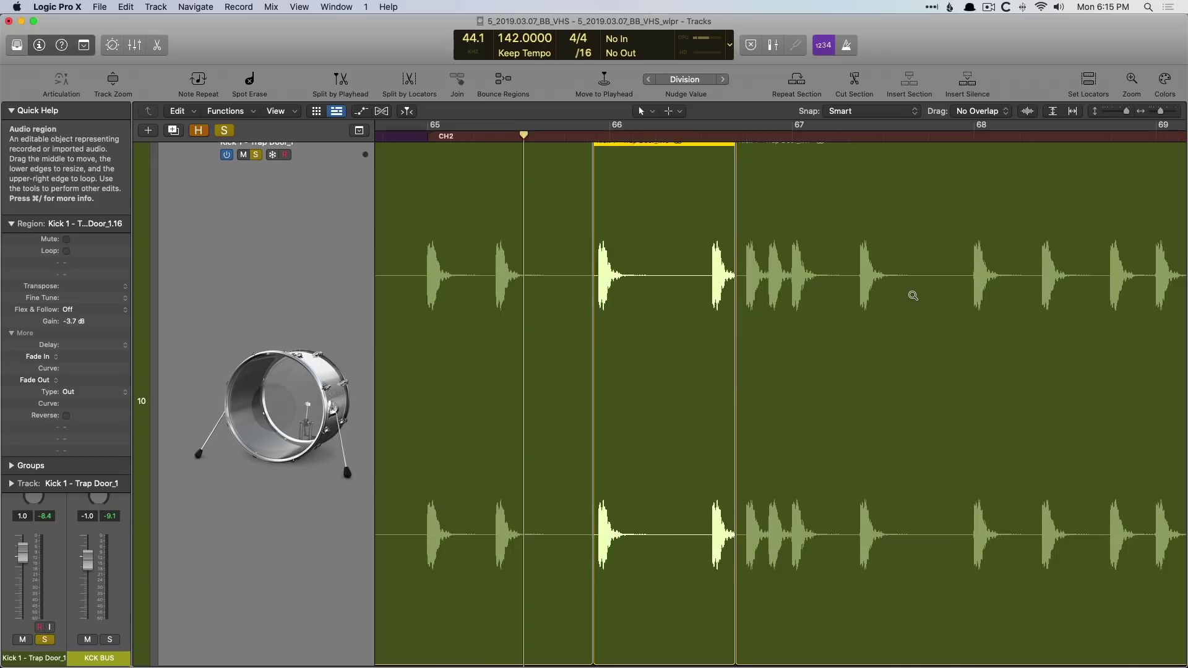
key(alt+shift+Right)
key(alt+shift+Right)
key(alt+shift+Right)
key(alt+shift+Right)
key(alt+shift+Right)
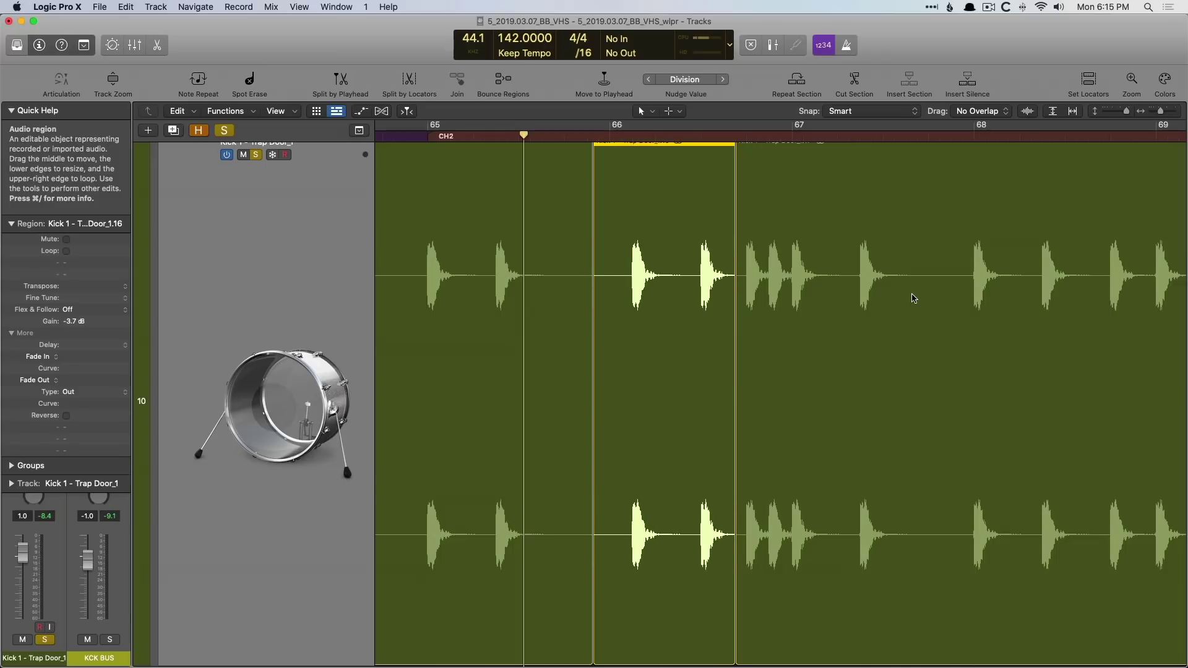
key(alt+shift+Right)
key(alt+shift+Right)
key(alt+shift+Right)
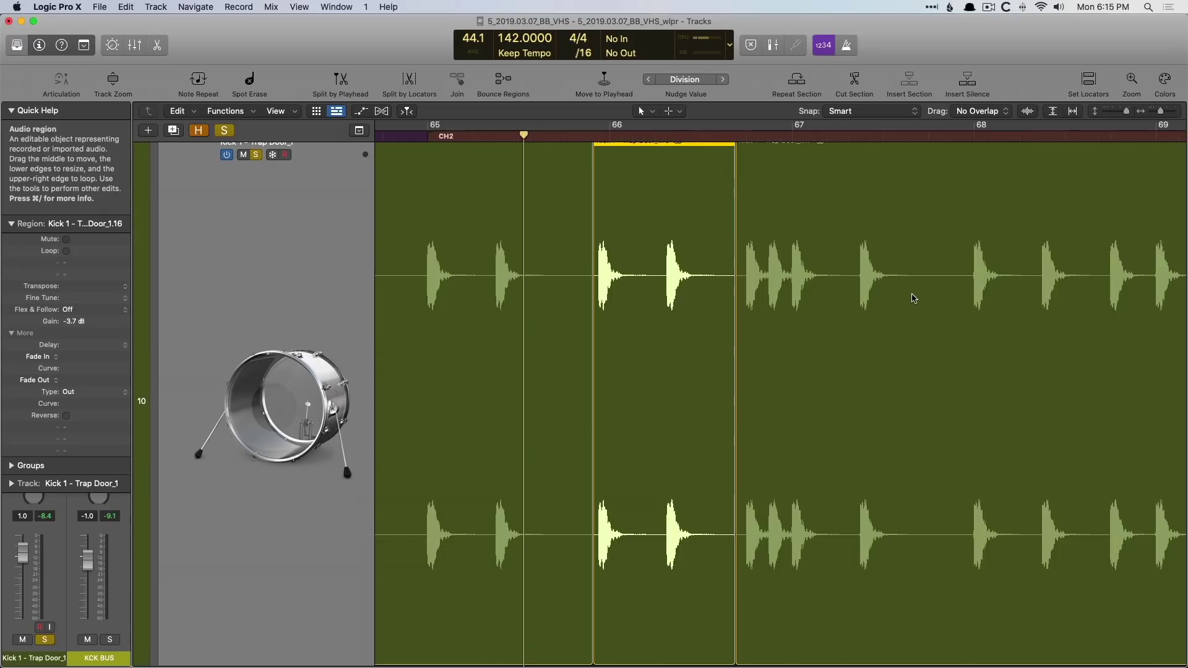
Step: Cut the kick region at 67 2 1 121 with the Scissors and select the middle section
click(842, 556)
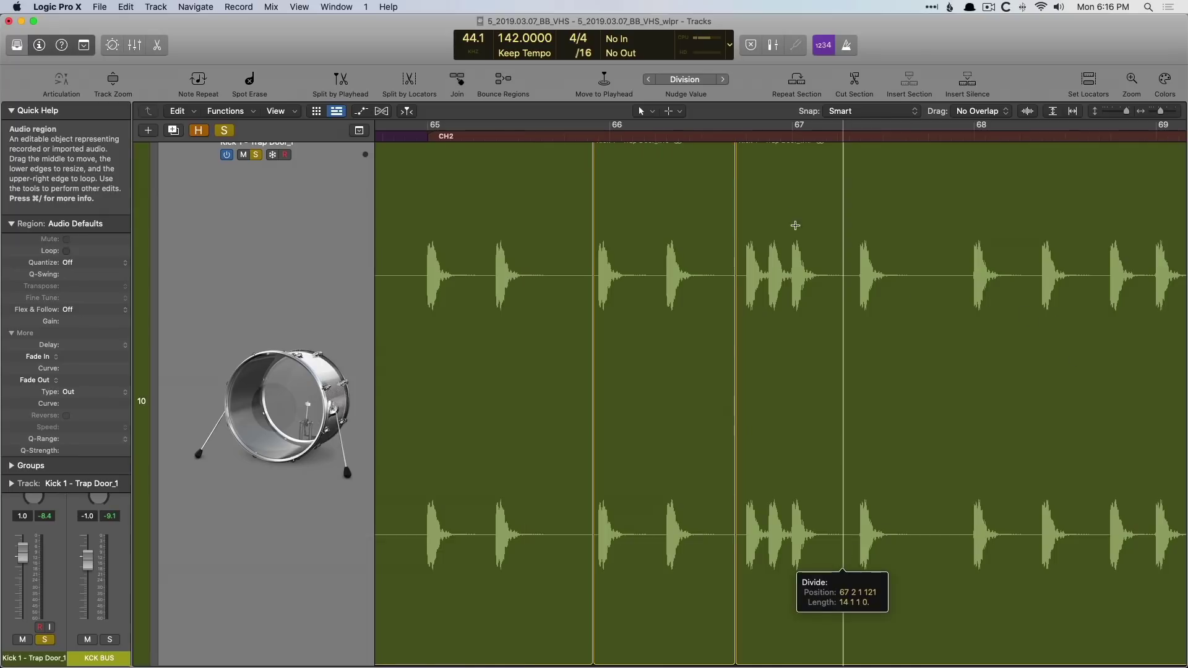
click(782, 192)
scroll(781, 193, right, 3)
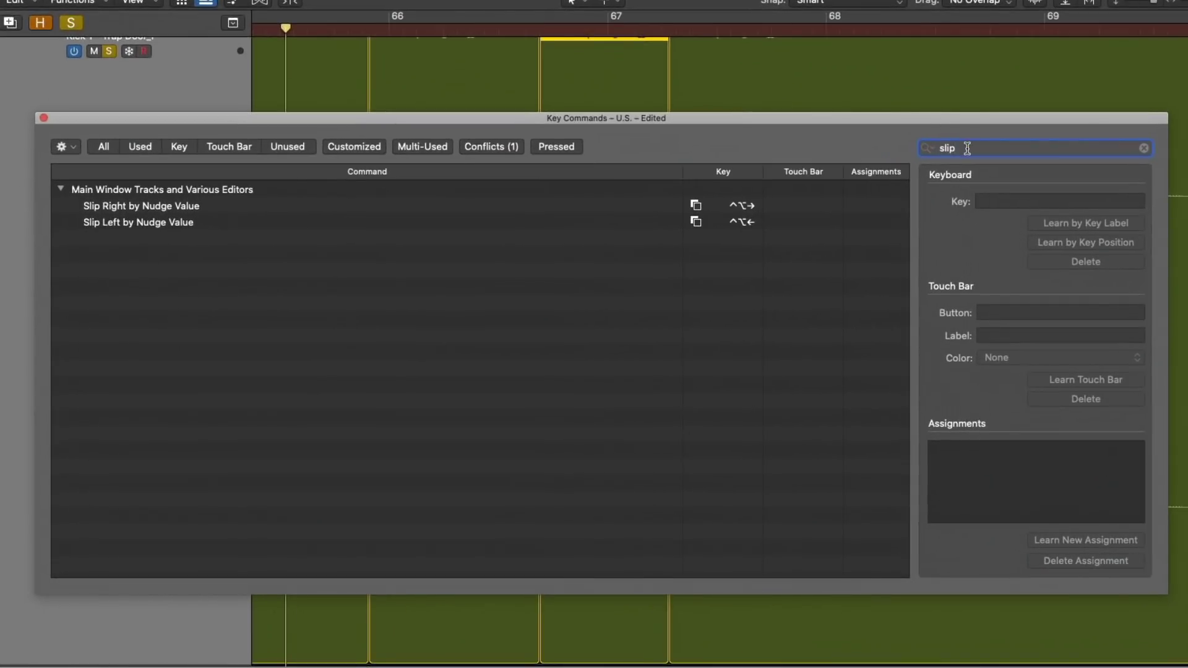
Step: Search the Key Commands list for 'rotate'
double_click(967, 149)
text(rotate)
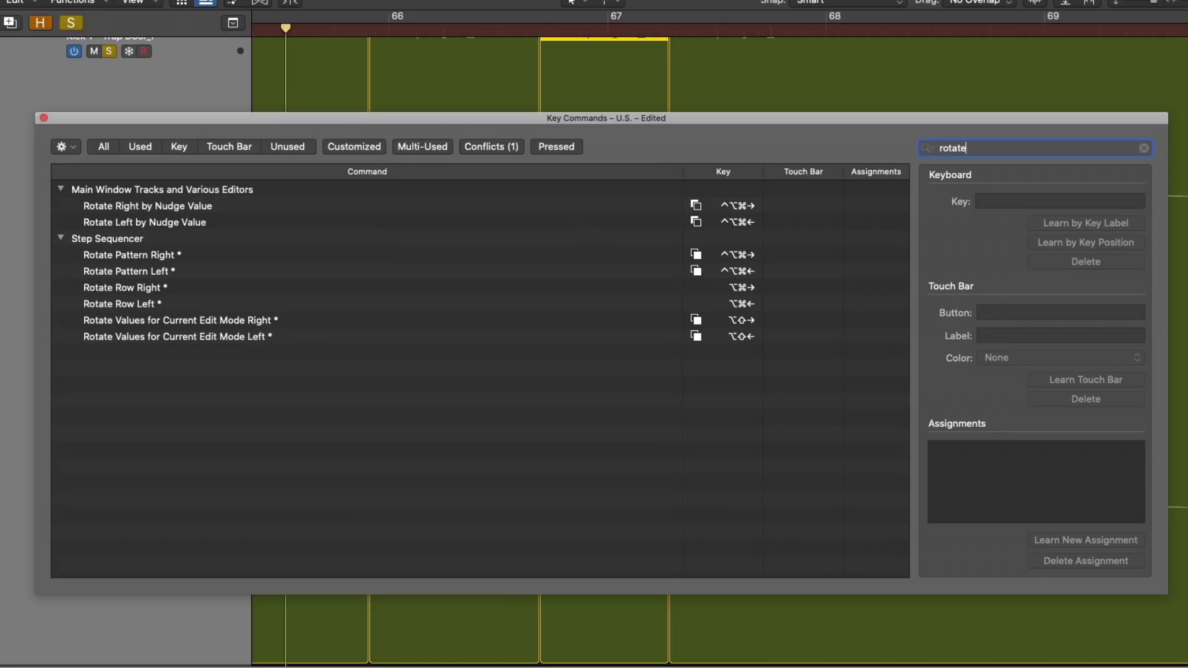
click(42, 117)
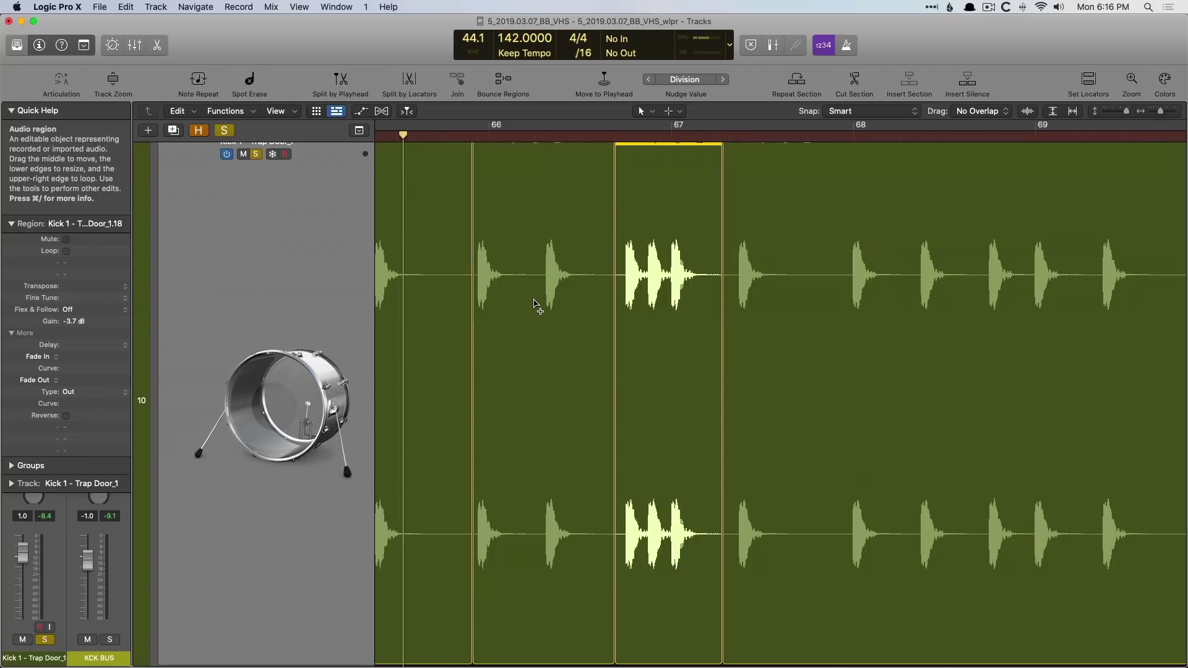
Step: Rotate the kick audio inside region Trap Door_1.18 twice by the nudge value
key(super+f)
key(alt+shift+Left)
key(alt+shift+Left)
key(alt+shift+Left)
key(alt+shift+Left)
key(alt+shift+Left)
key(alt+shift+Left)
key(alt+shift+Left)
key(alt+shift+Left)
key(alt+shift+Left)
key(alt+shift+Left)
key(alt+shift+Left)
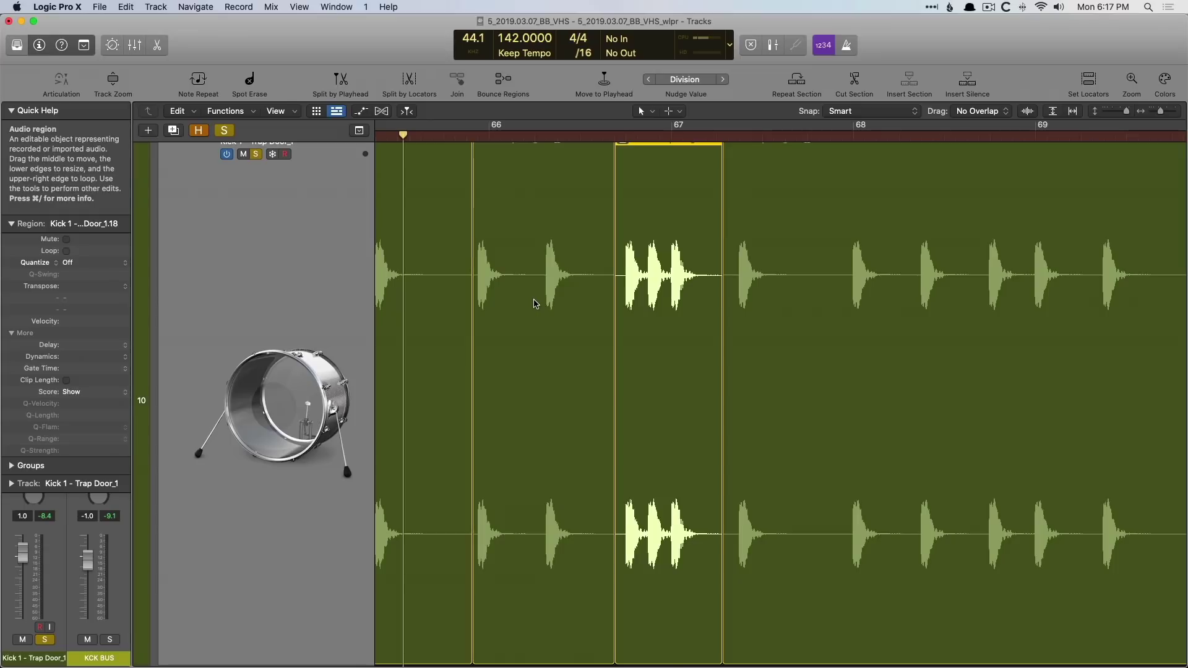
Step: Zoom out to the whole song, then zoom in on the ALEX vocal tracks around bar 73
key(super+Up)
key(super+Up)
key(super+Left)
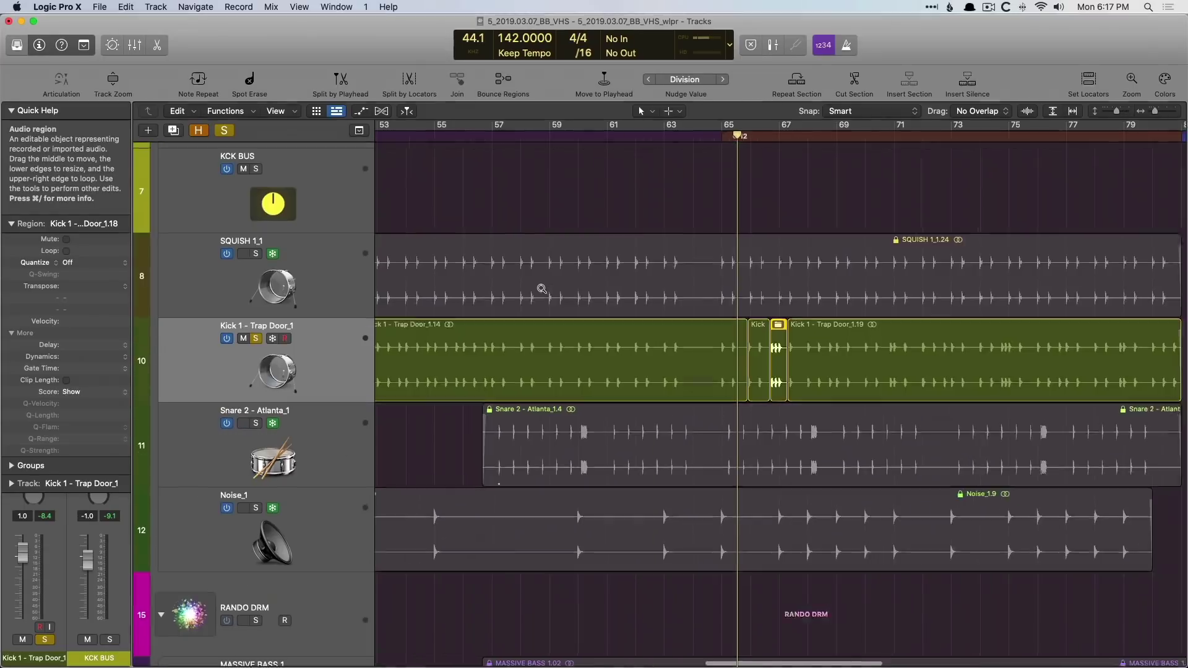
scroll(560, 290, down, 5)
key(super+Up)
key(super+Up)
key(super+Up)
key(super+Left)
key(super+Left)
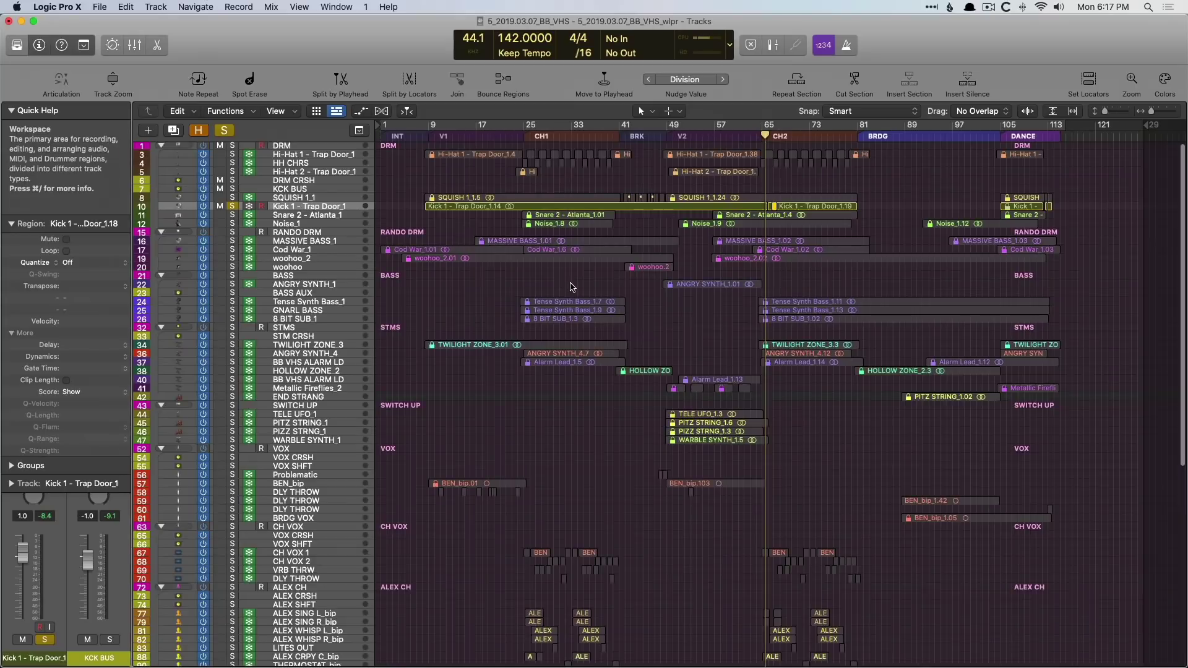
scroll(700, 387, down, 1)
ctrl+alt+click(700, 387)
scroll(702, 356, down, 3)
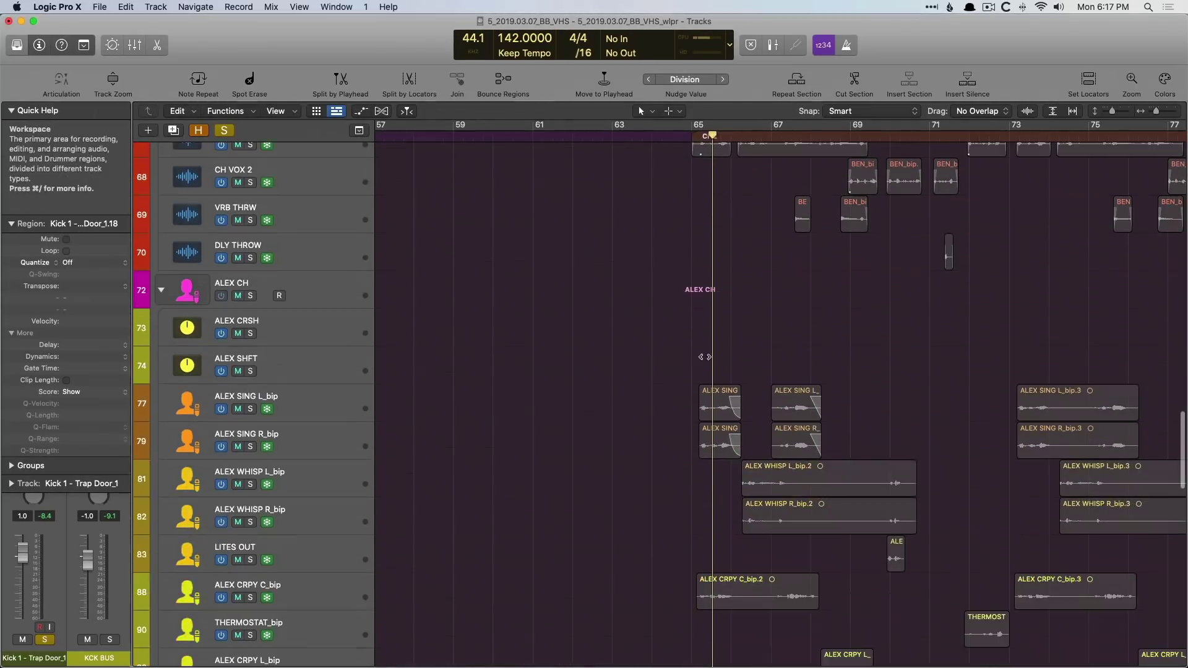
drag(665, 367, 864, 471)
scroll(699, 340, right, 10)
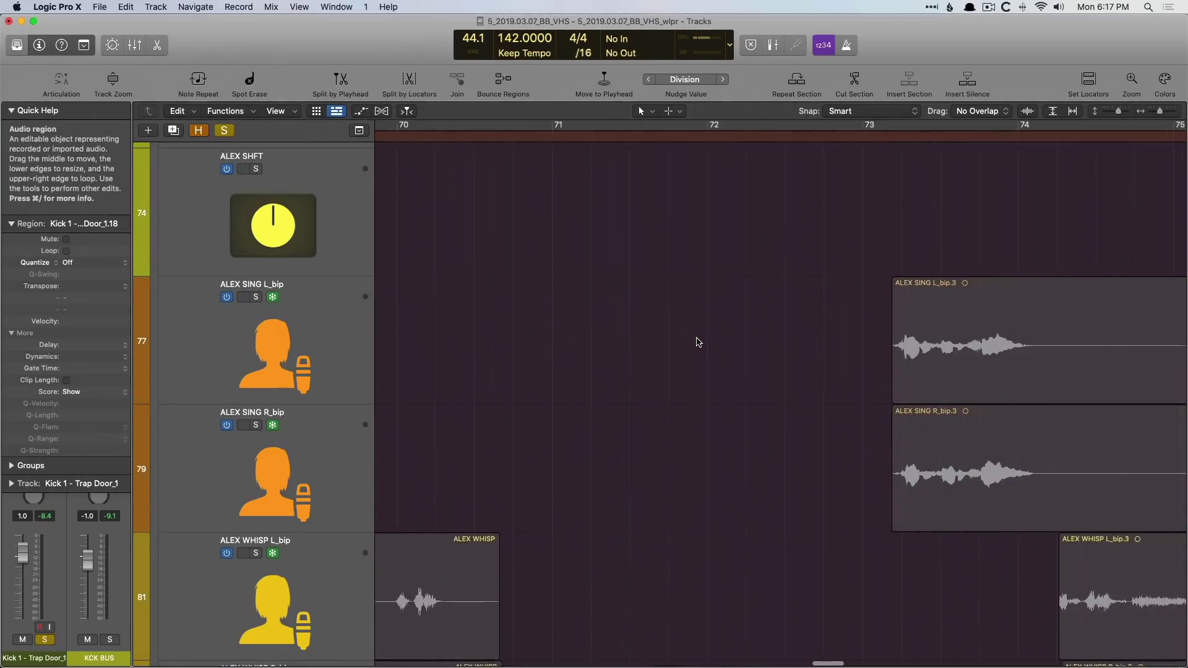
Step: Show flex editing, select the ALEX SING L_bip track and regions, and play from bar 73
key(super+f)
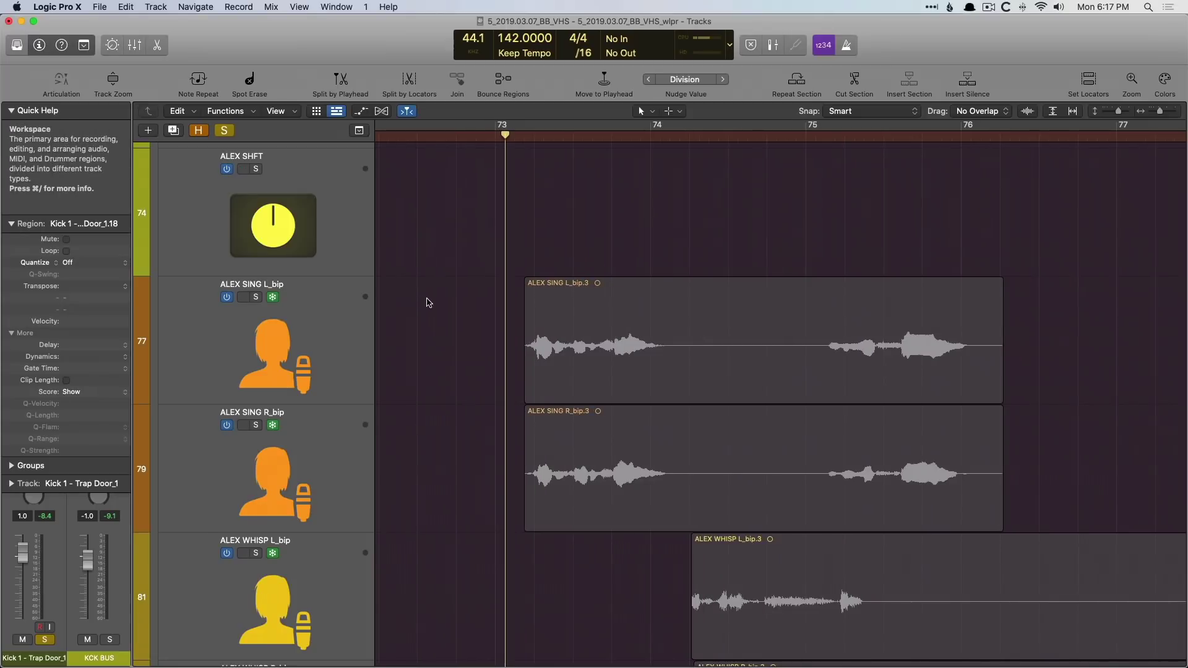
click(281, 298)
click(199, 329)
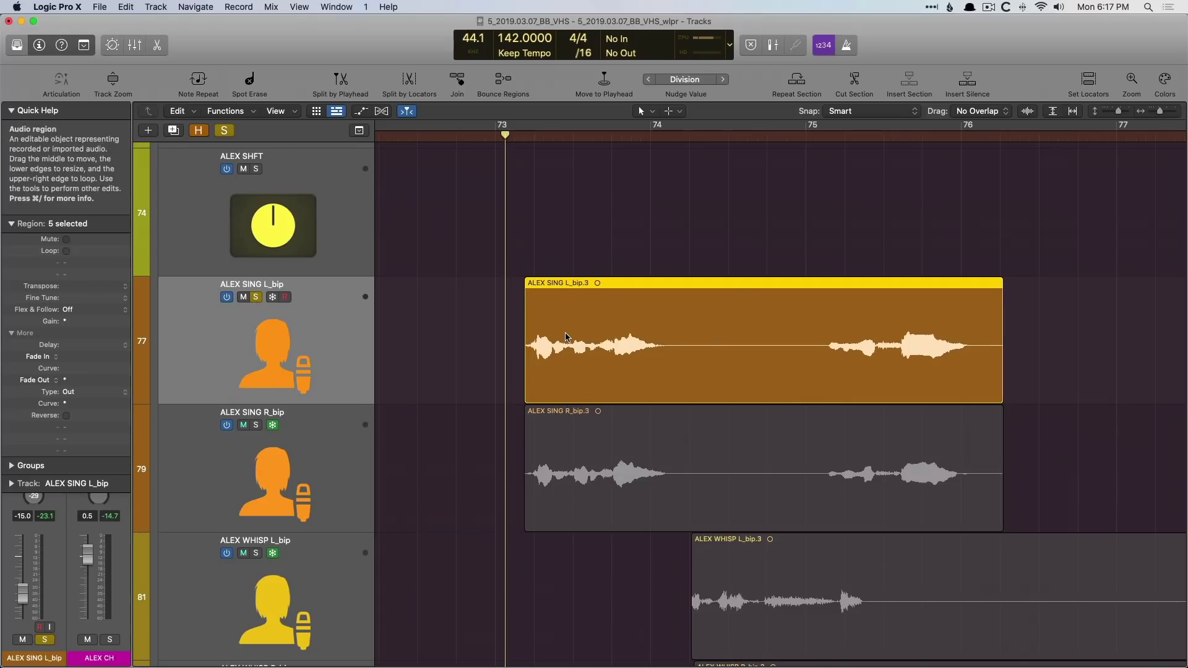
key(space)
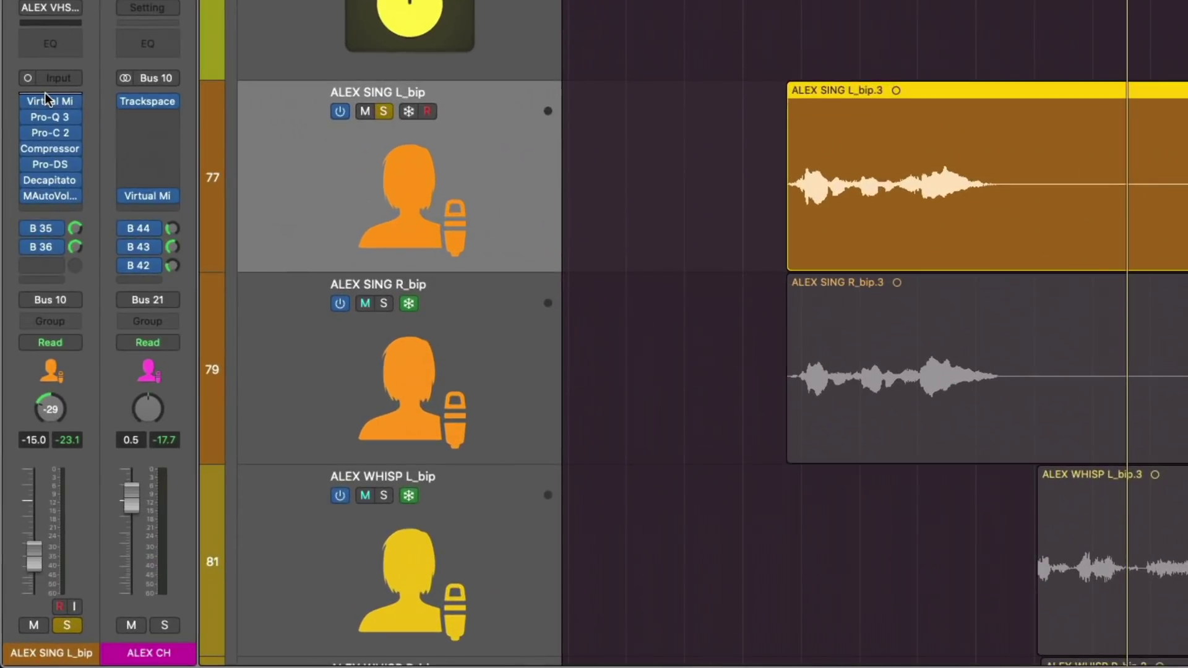
Step: Insert Melodyne (ARA) in Mono on the ALEX SING L_bip channel
click(46, 96)
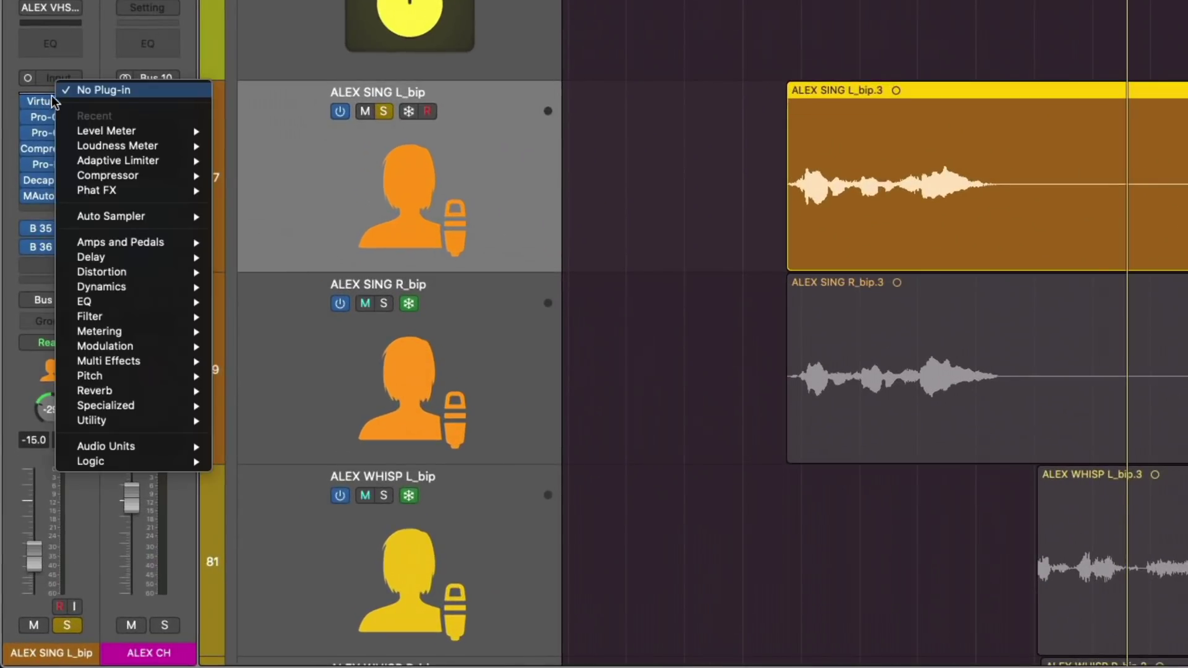
mouse_move(141, 448)
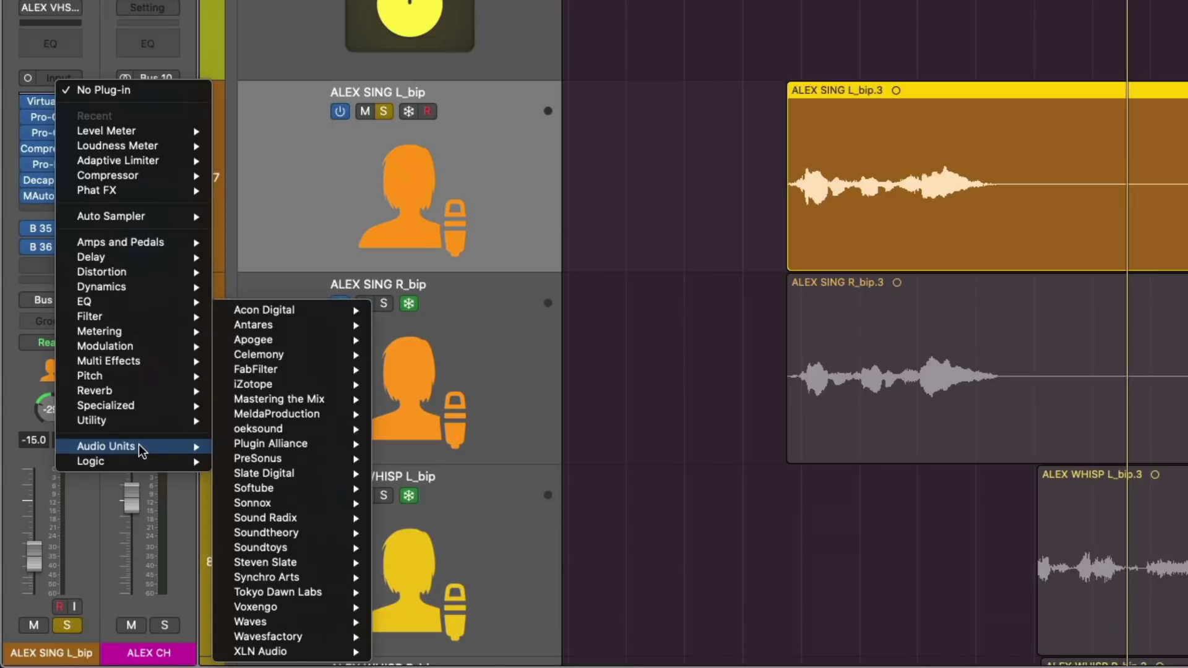
mouse_move(328, 357)
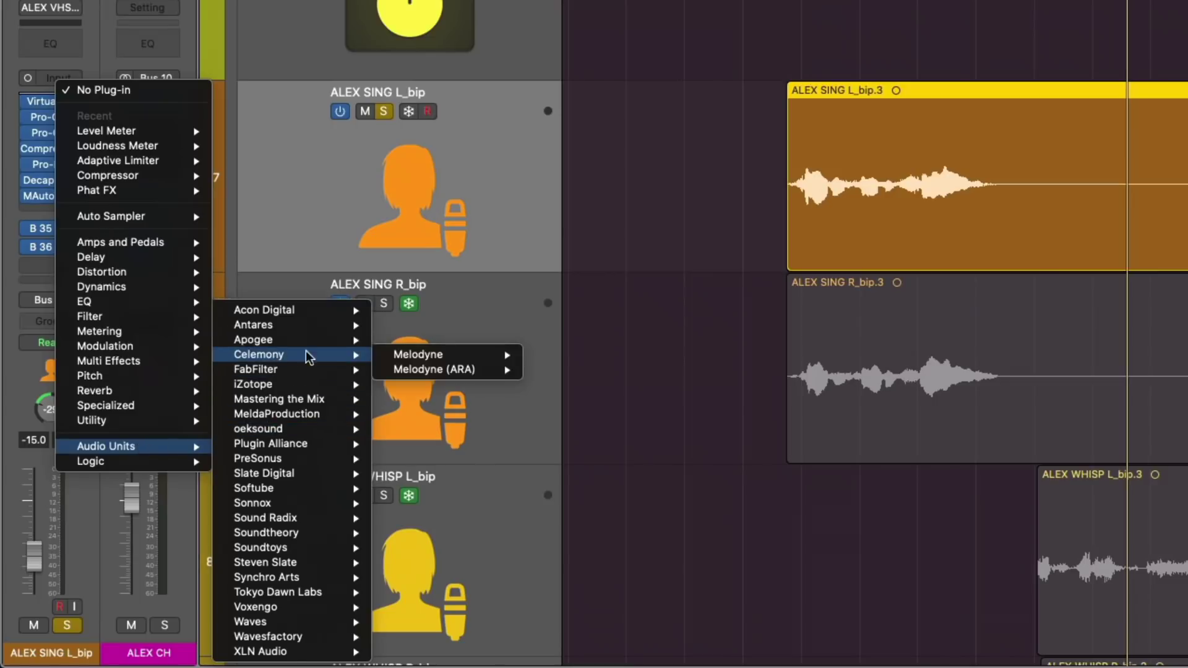
mouse_move(388, 371)
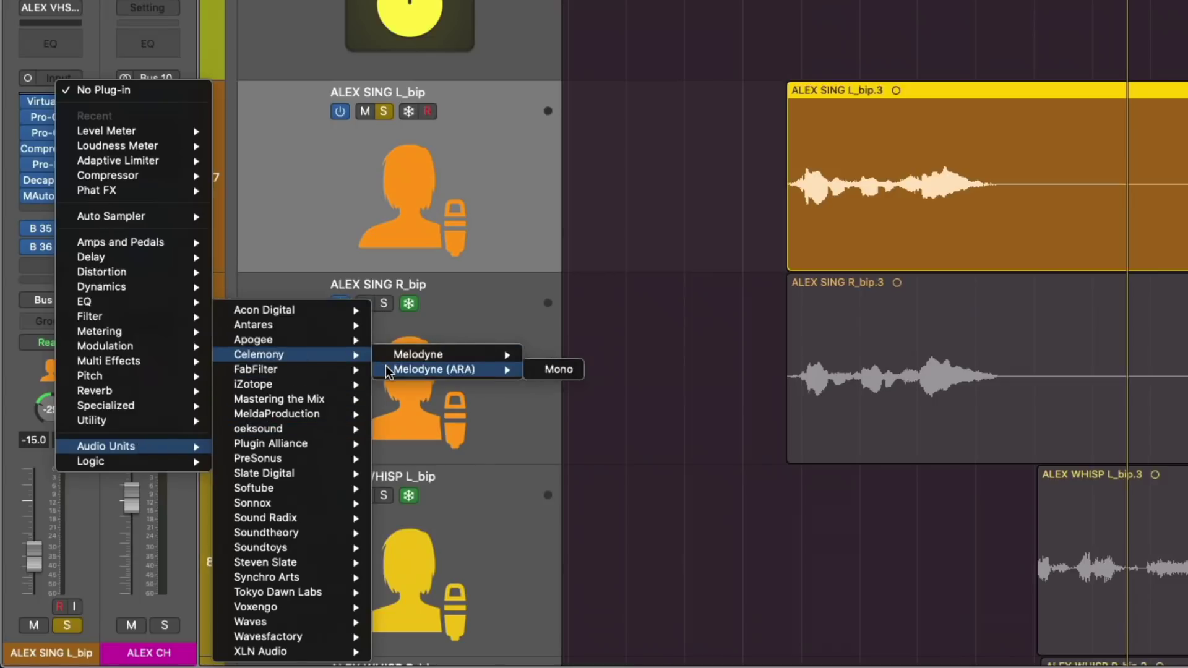
click(558, 369)
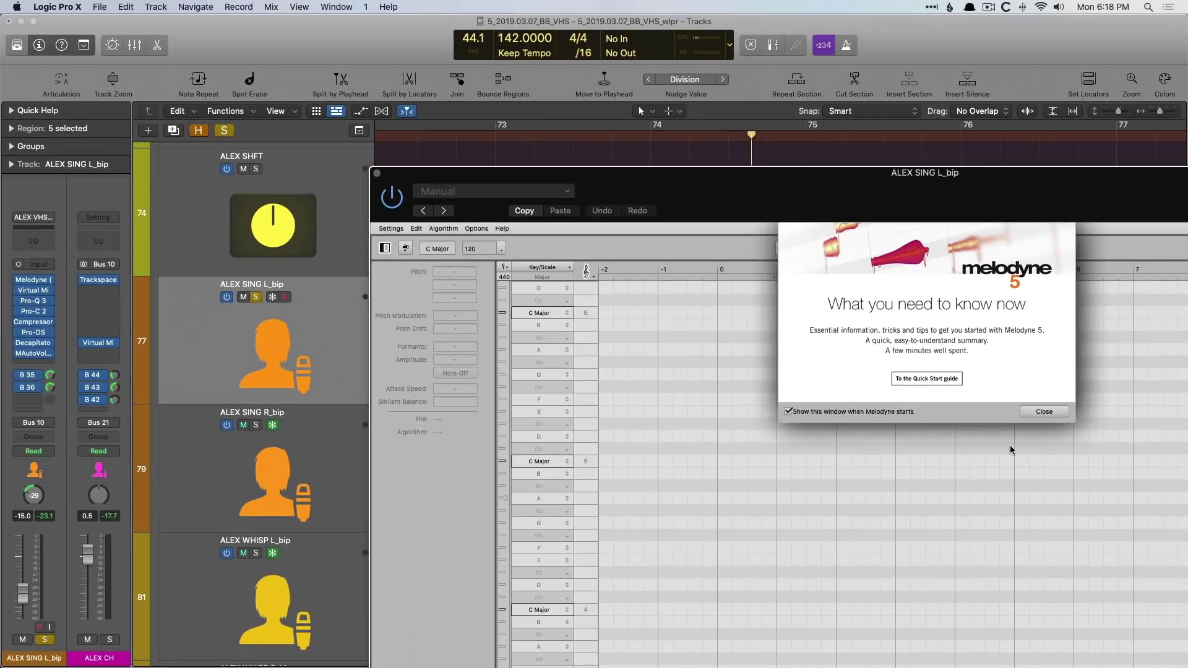
Step: Dismiss Melodyne's welcome notes and position its editor to show the vocal's notes in C Minor
click(1043, 411)
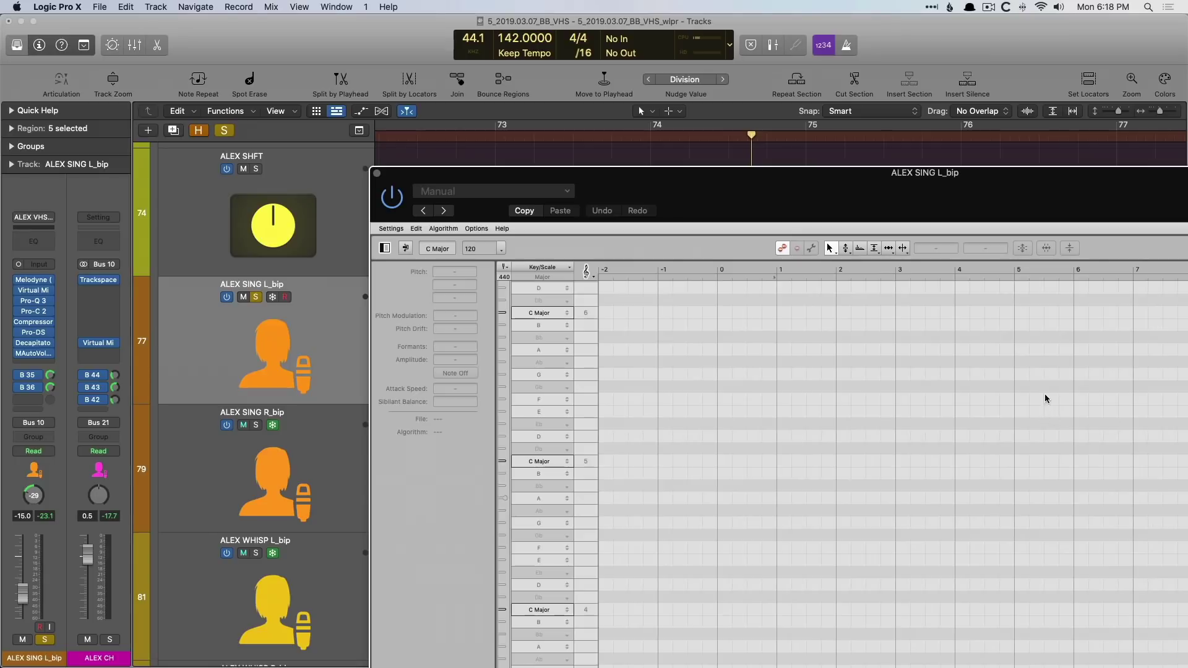
drag(948, 203, 630, 61)
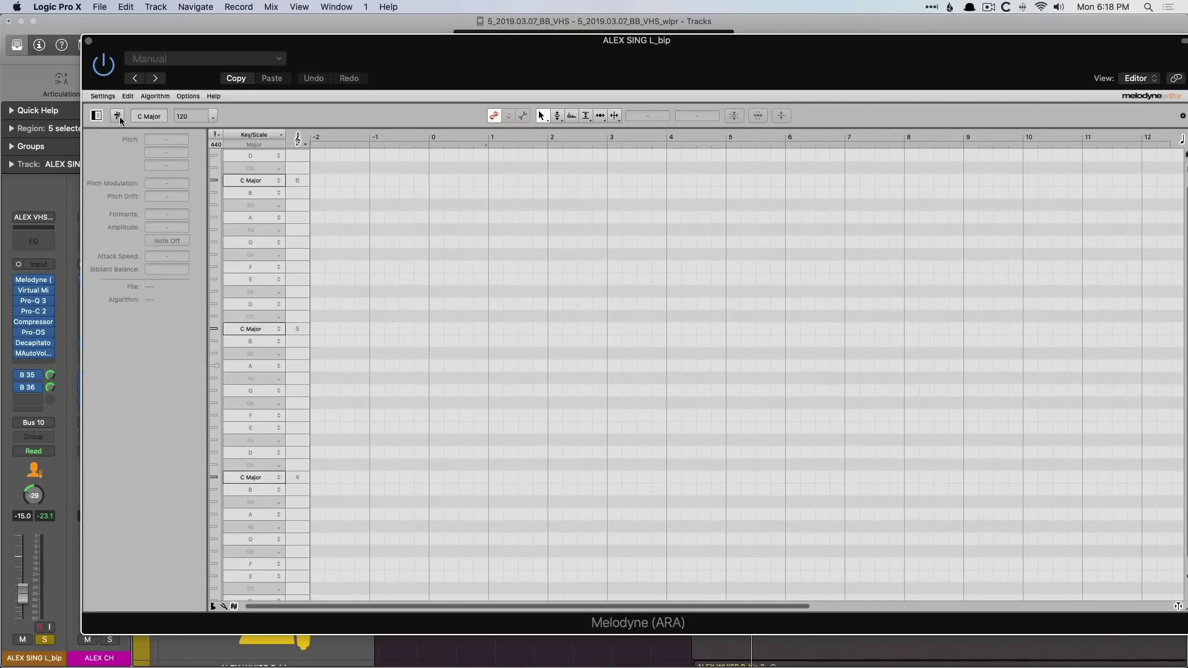
drag(367, 79, 426, 399)
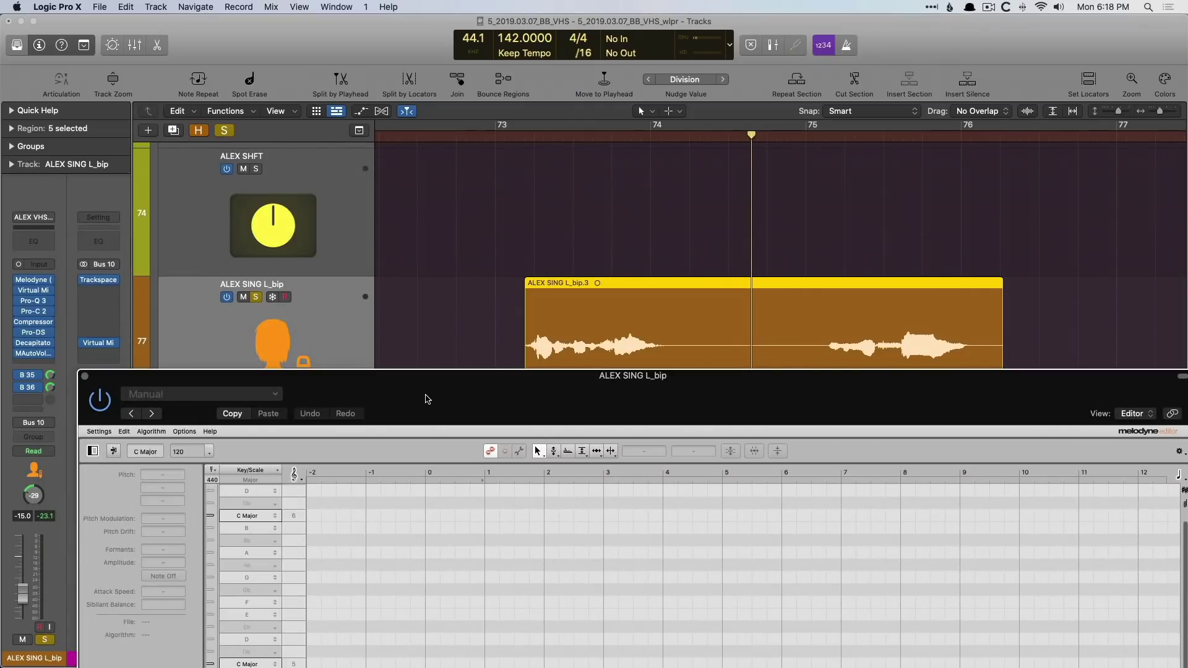
drag(519, 392, 504, 40)
scroll(713, 433, left, 3)
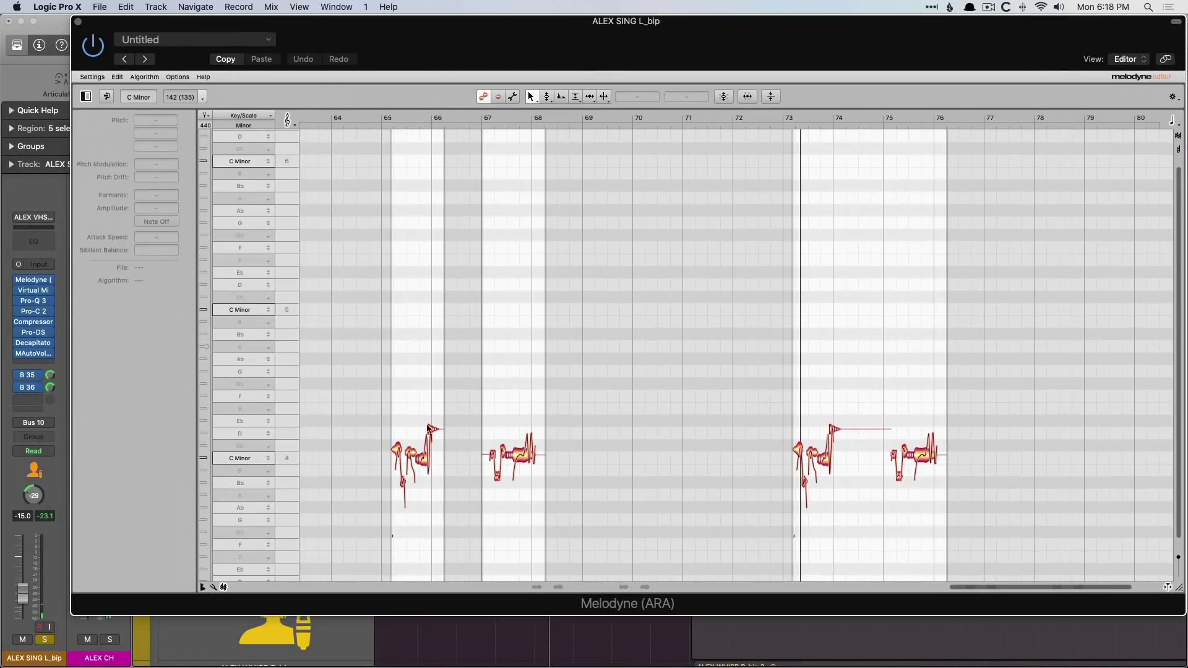
drag(639, 591, 535, 592)
scroll(528, 579, right, 15)
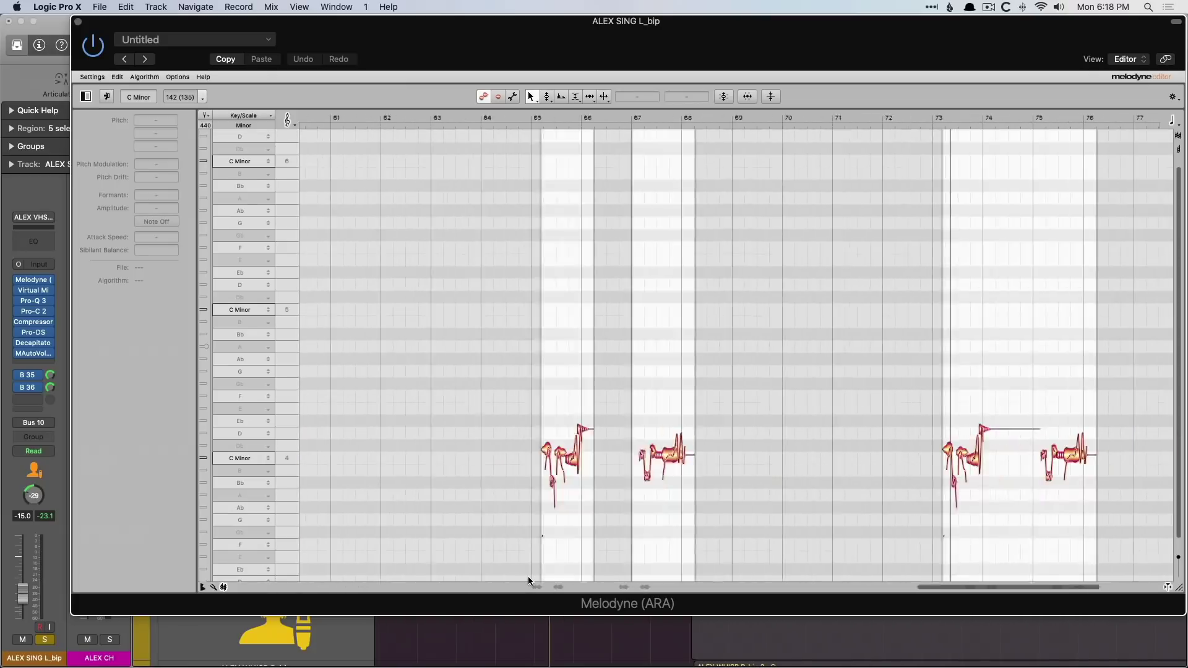
scroll(528, 576, left, 1)
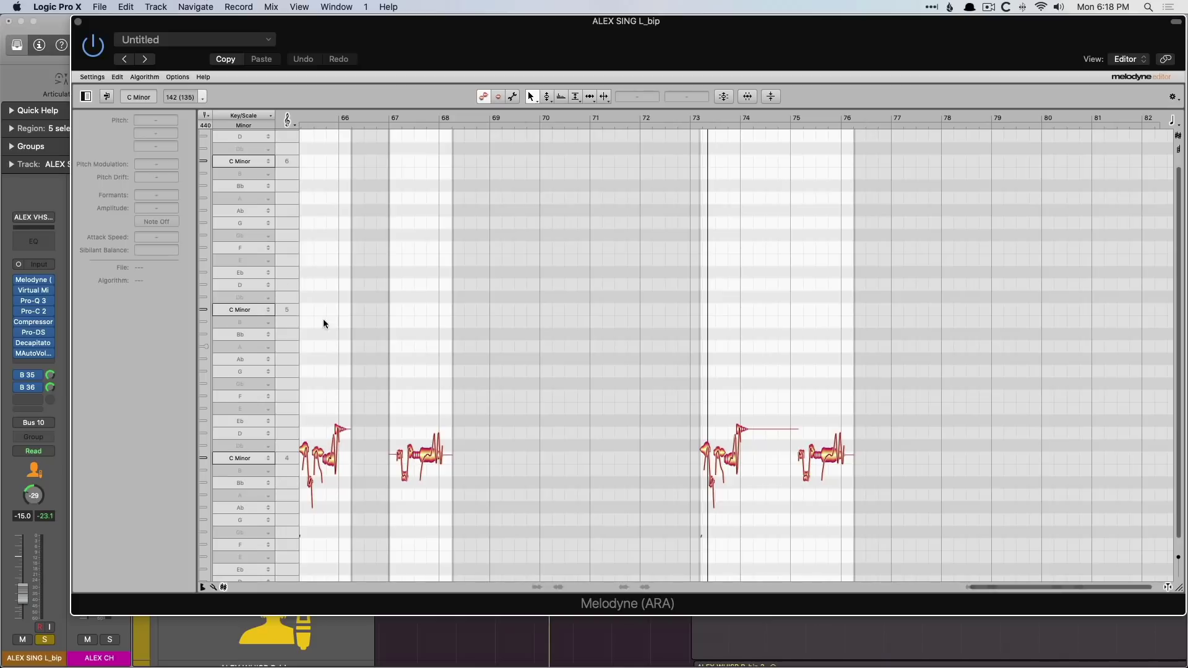
Step: Close the Melodyne editor and set its ALEX SING L_bip insert to No Plug-in
click(78, 23)
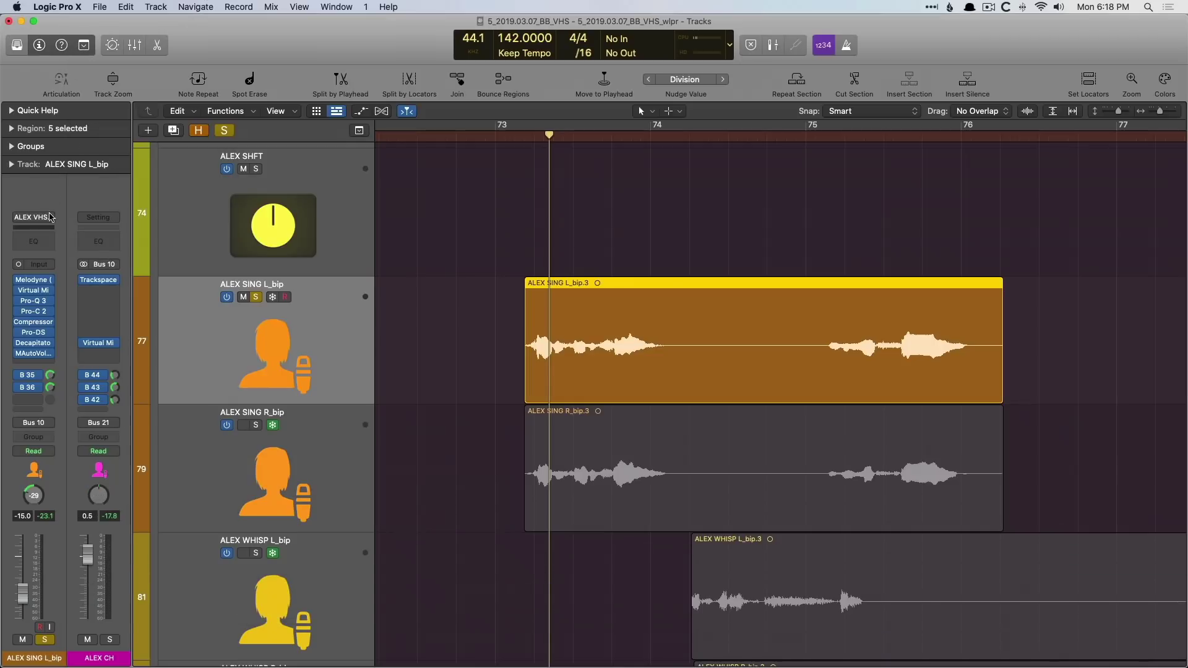
click(50, 280)
click(57, 298)
Step: Solo ALEX SING R_bip, select both vocal tracks, and show L_bip's plug-in list in the Mixer
click(267, 471)
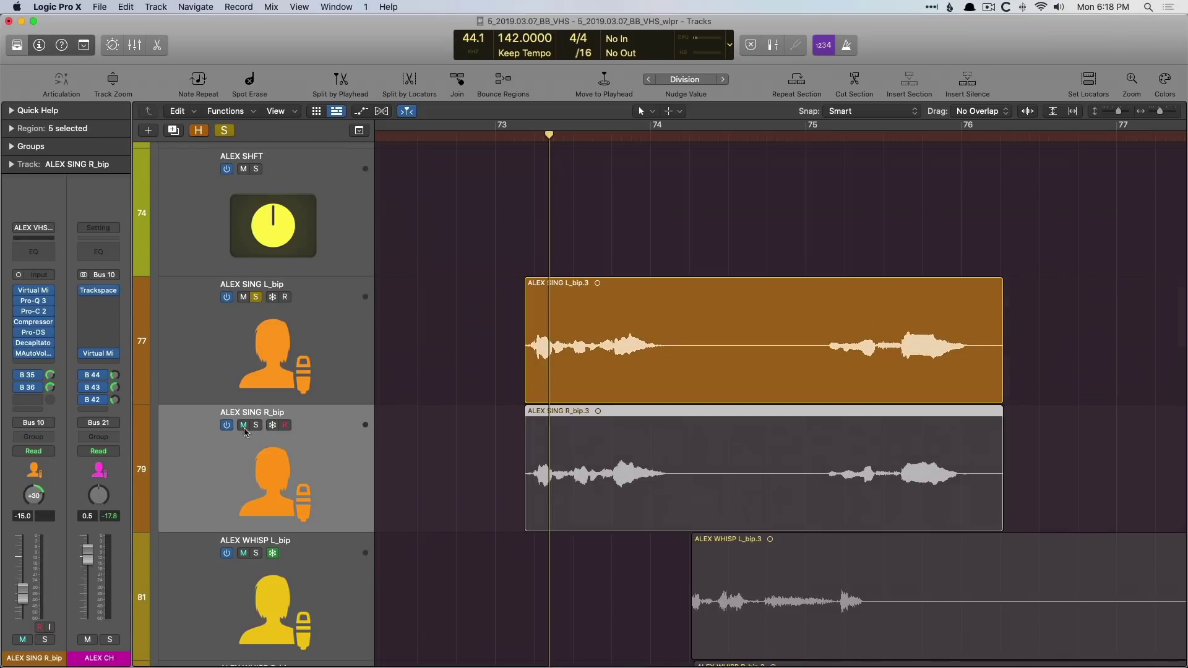
click(255, 425)
shift+click(249, 351)
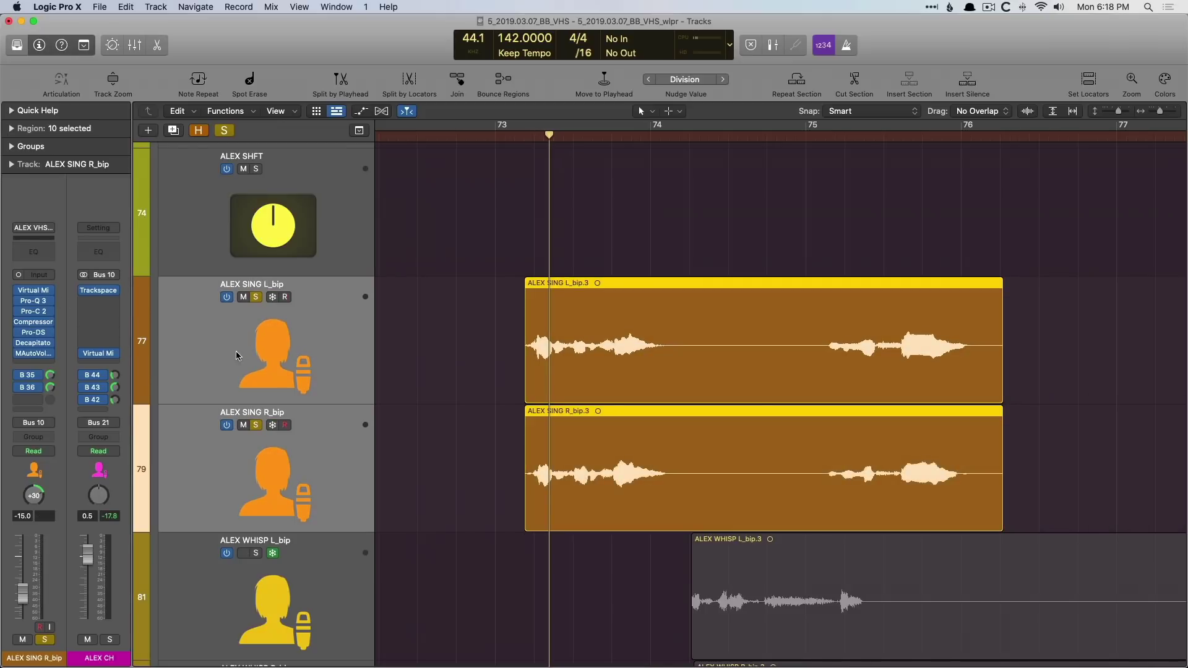
key(x)
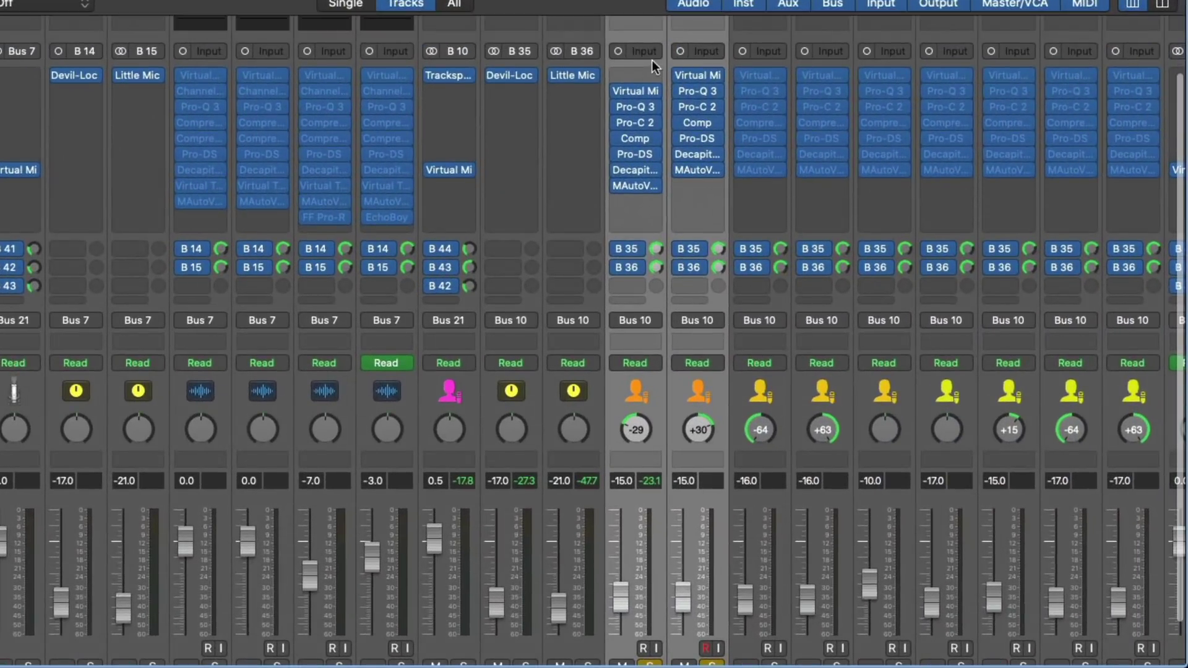
click(1125, 240)
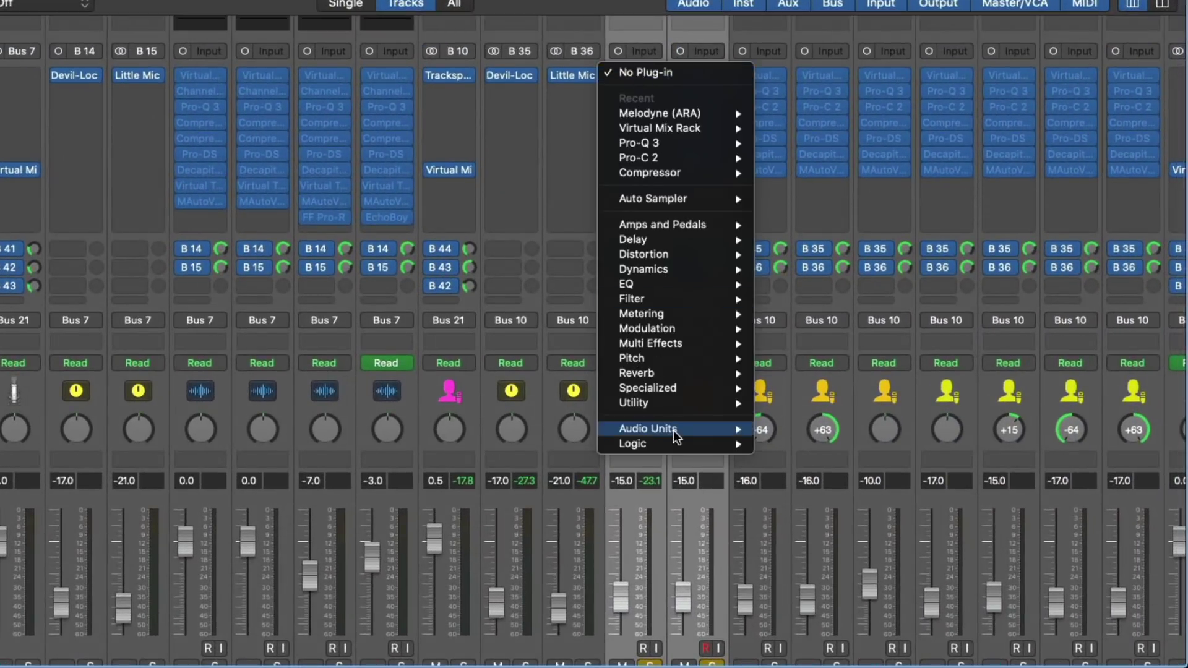
Step: Insert VocALign Project AU (ARA) Mono on L_bip, dismiss the notice, and Option-drag it onto R_bip
mouse_move(712, 428)
mouse_move(833, 474)
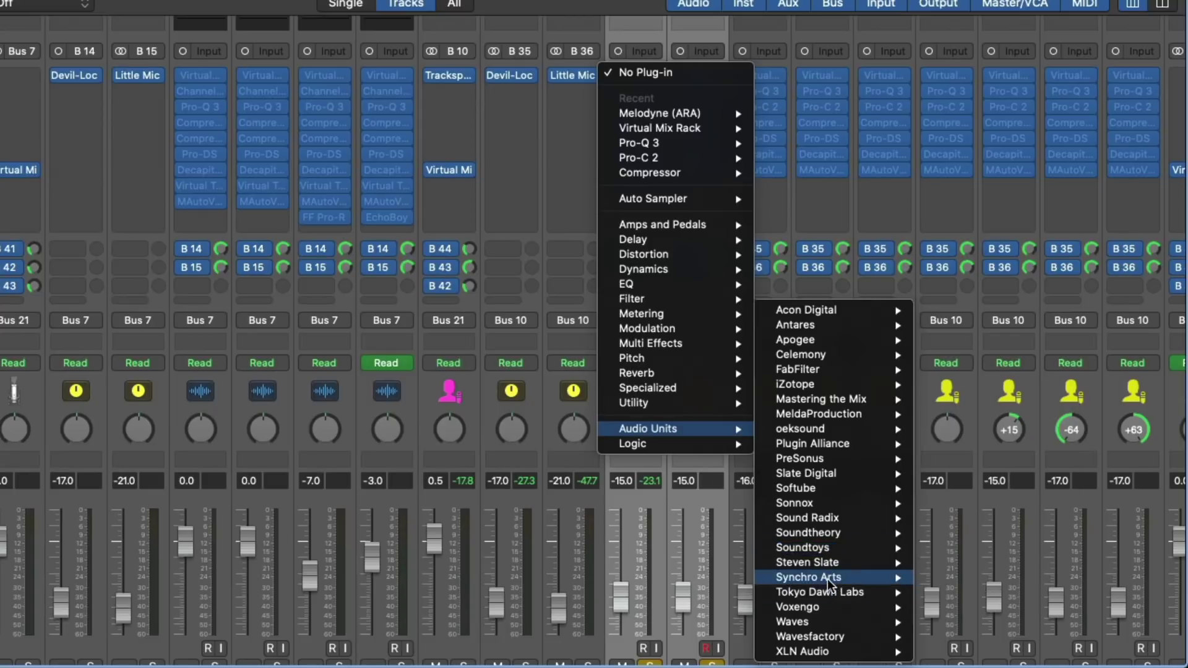
mouse_move(827, 578)
mouse_move(964, 593)
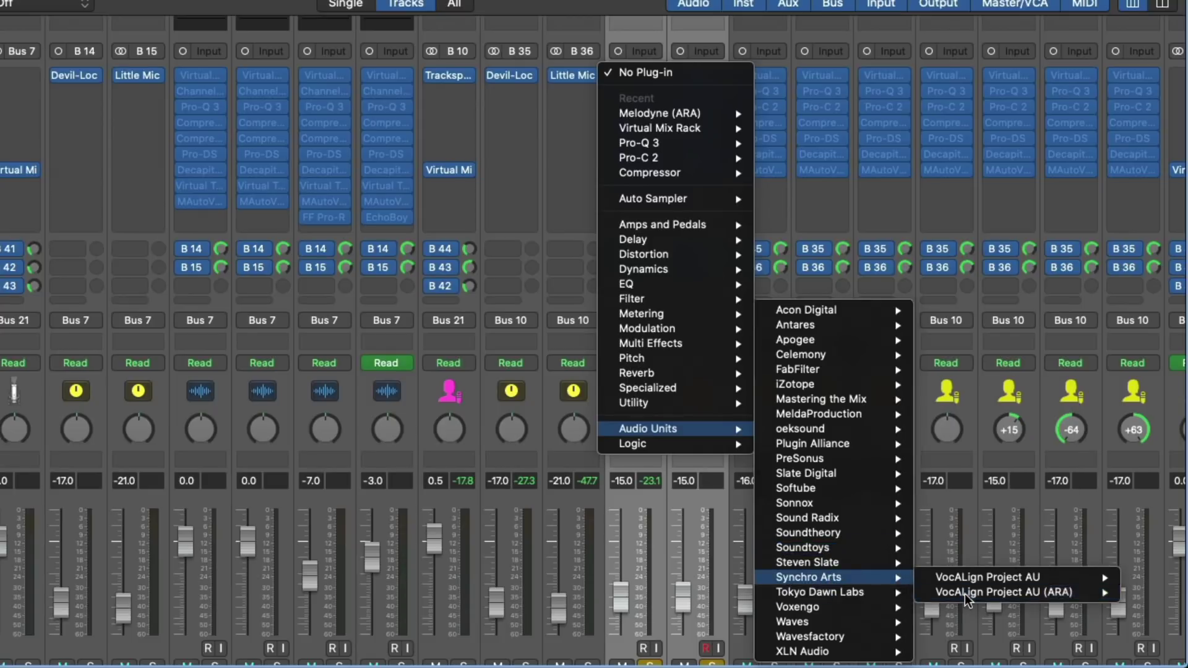
click(888, 592)
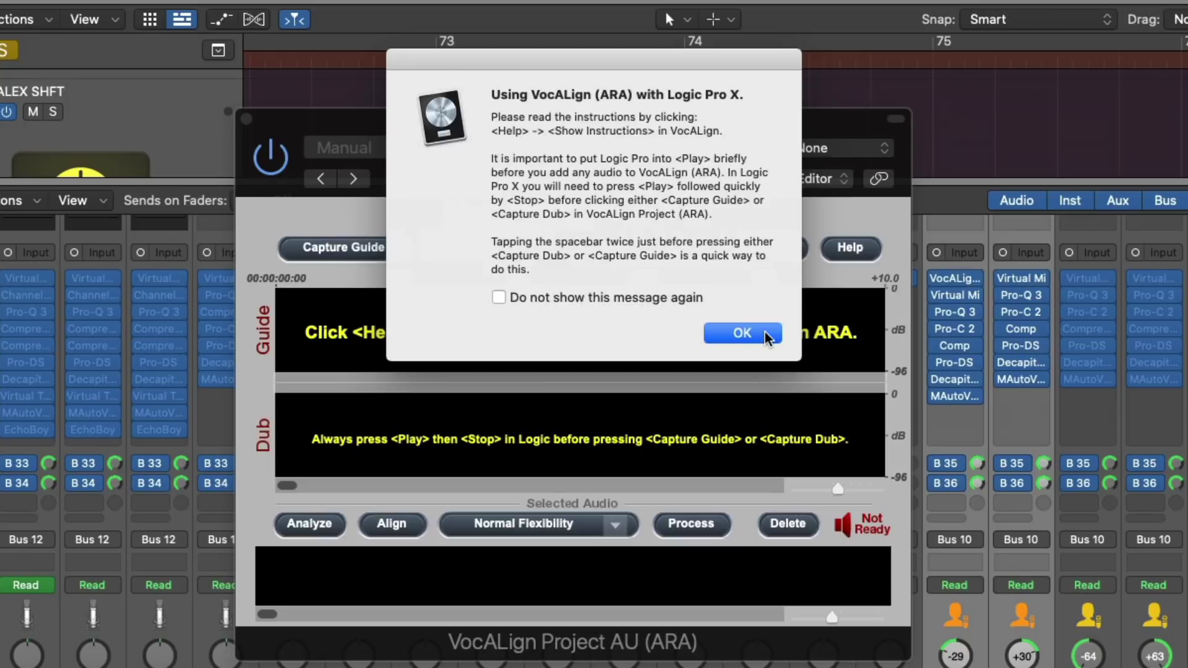
click(742, 333)
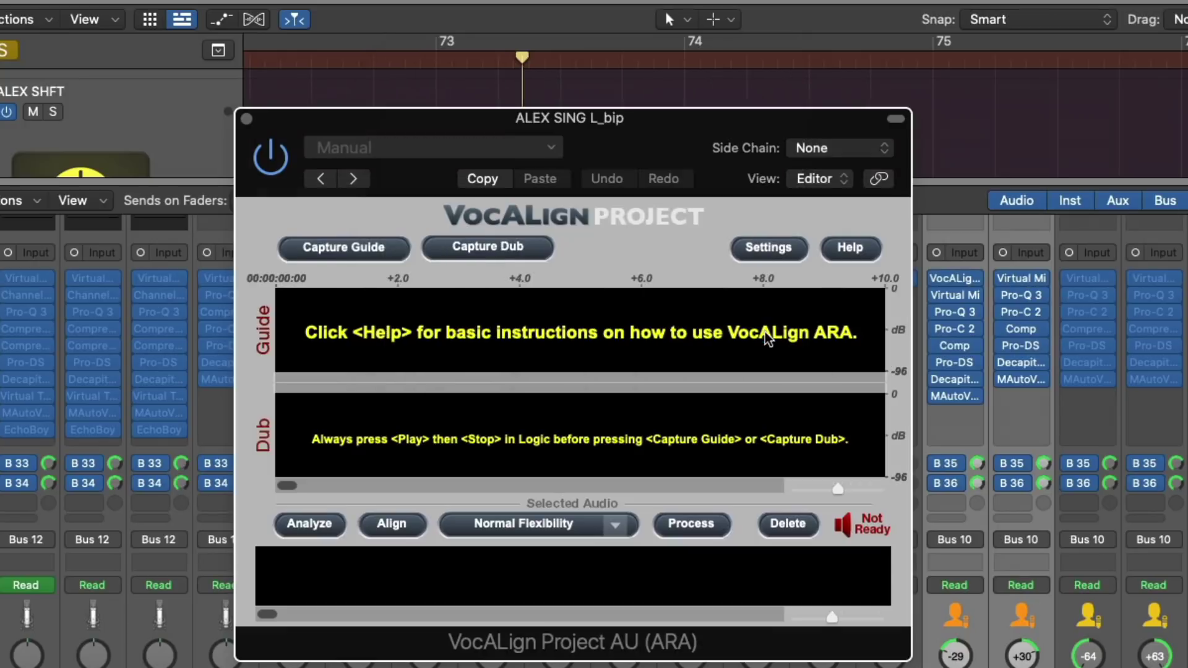
drag(954, 344, 1010, 339)
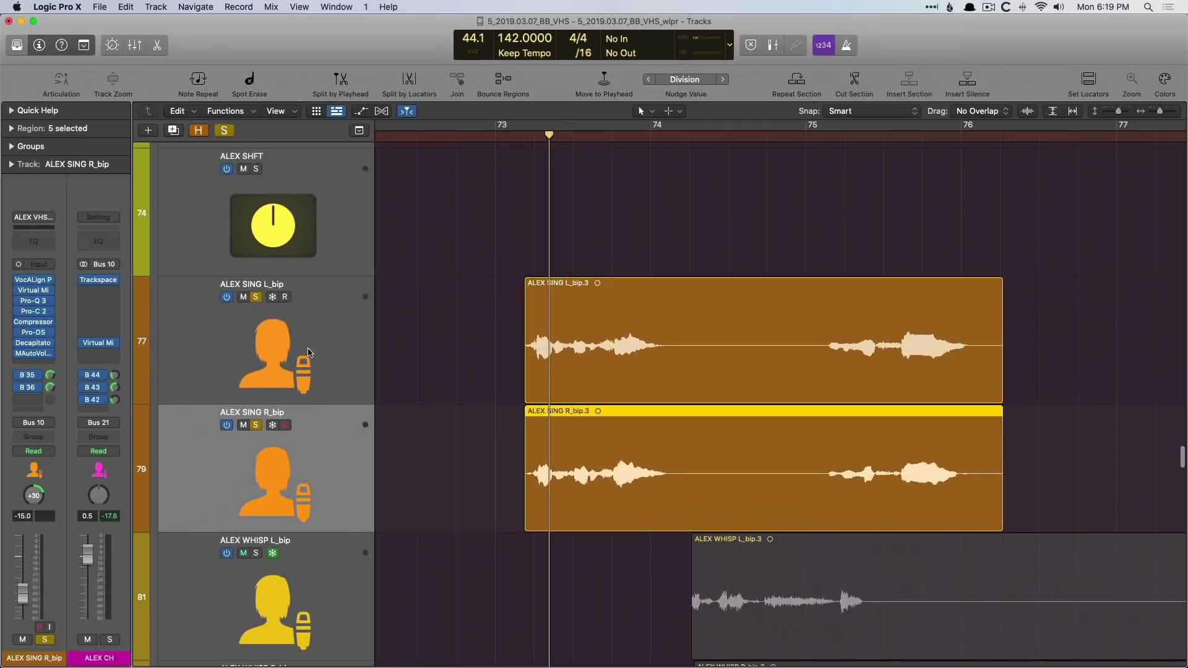
Step: Select both vocal regions, place the playhead at bar 72, and briefly play back
shift+click(309, 352)
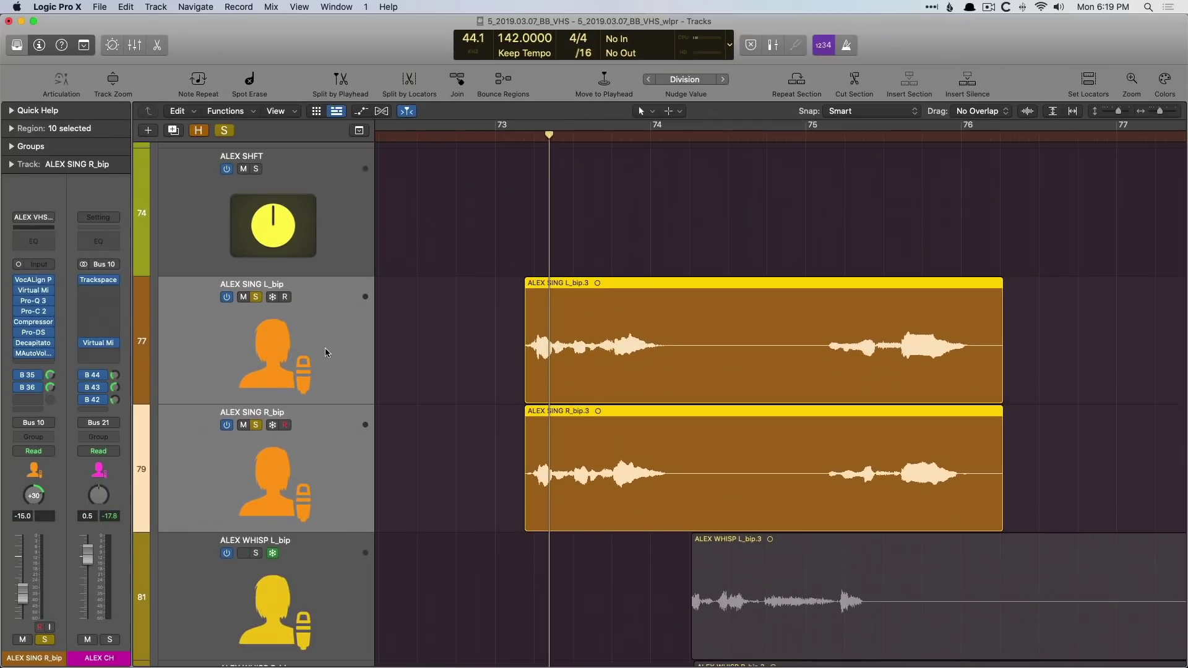
scroll(527, 360, left, 3)
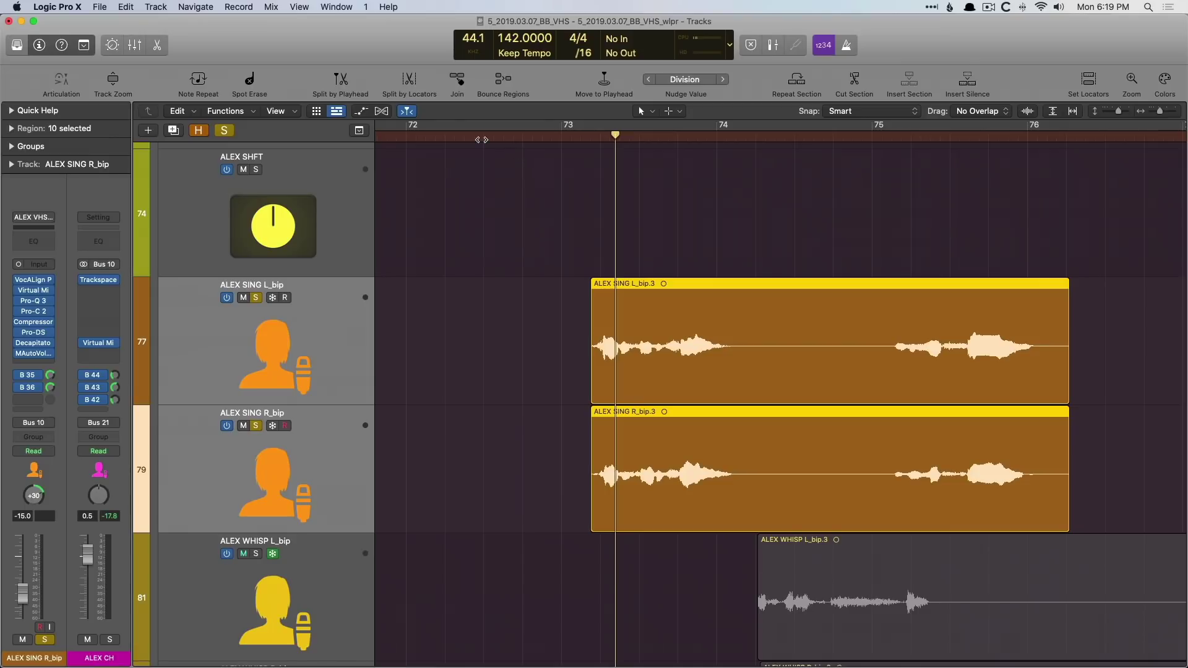
click(481, 140)
click(408, 141)
scroll(408, 141, left, 4)
click(407, 141)
key(space)
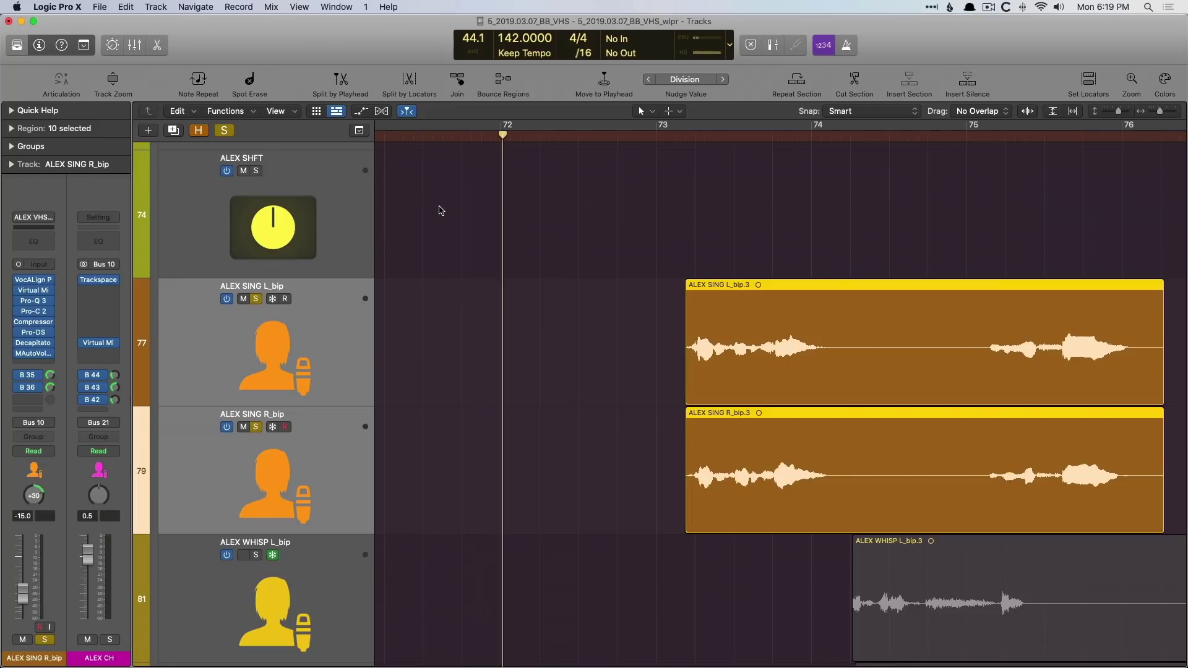
Step: Toggle the VocALign window to view the arrangement, then reopen it for ALEX SING L_bip
key(v)
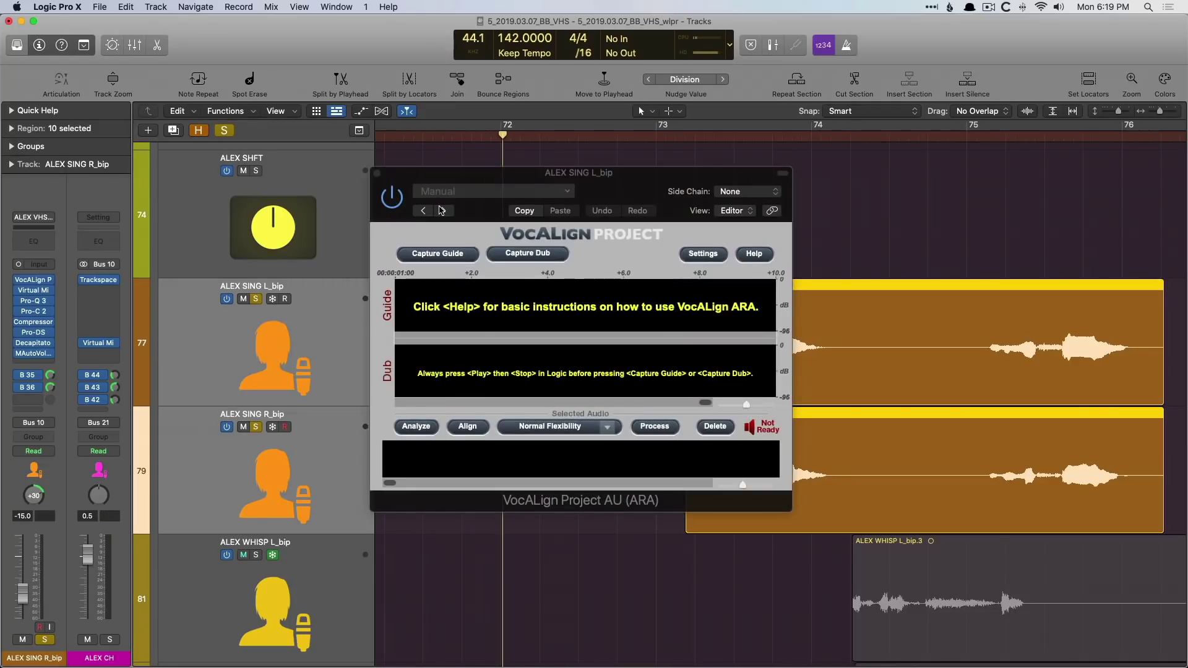
key(v)
scroll(437, 204, down, 10)
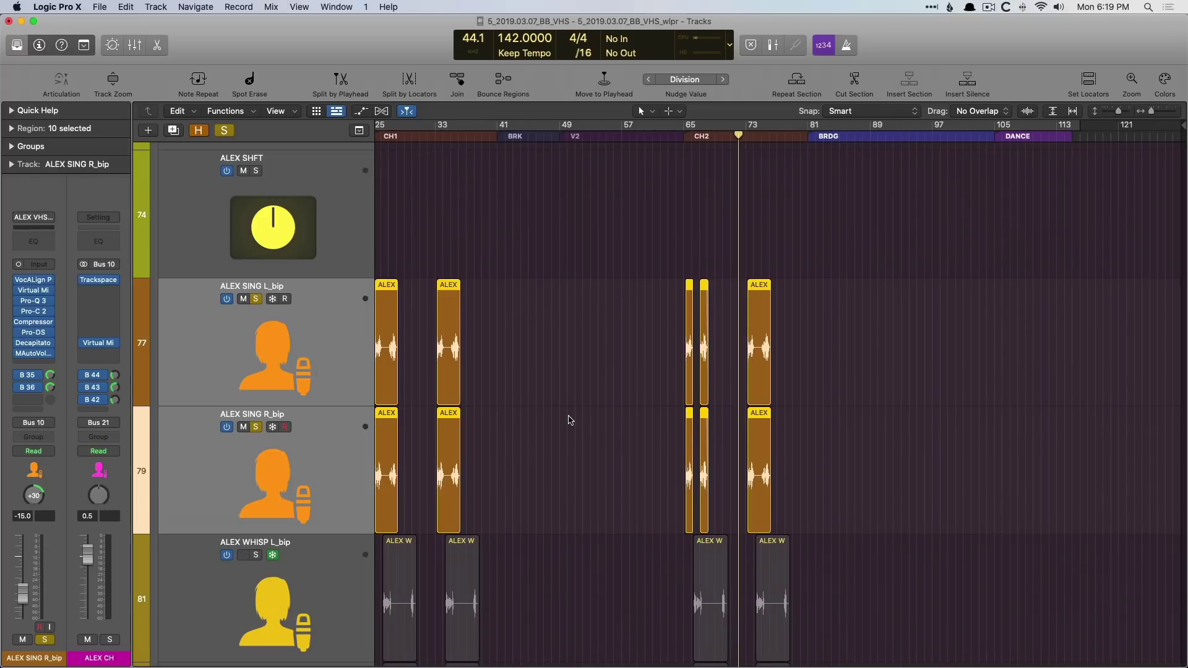
key(v)
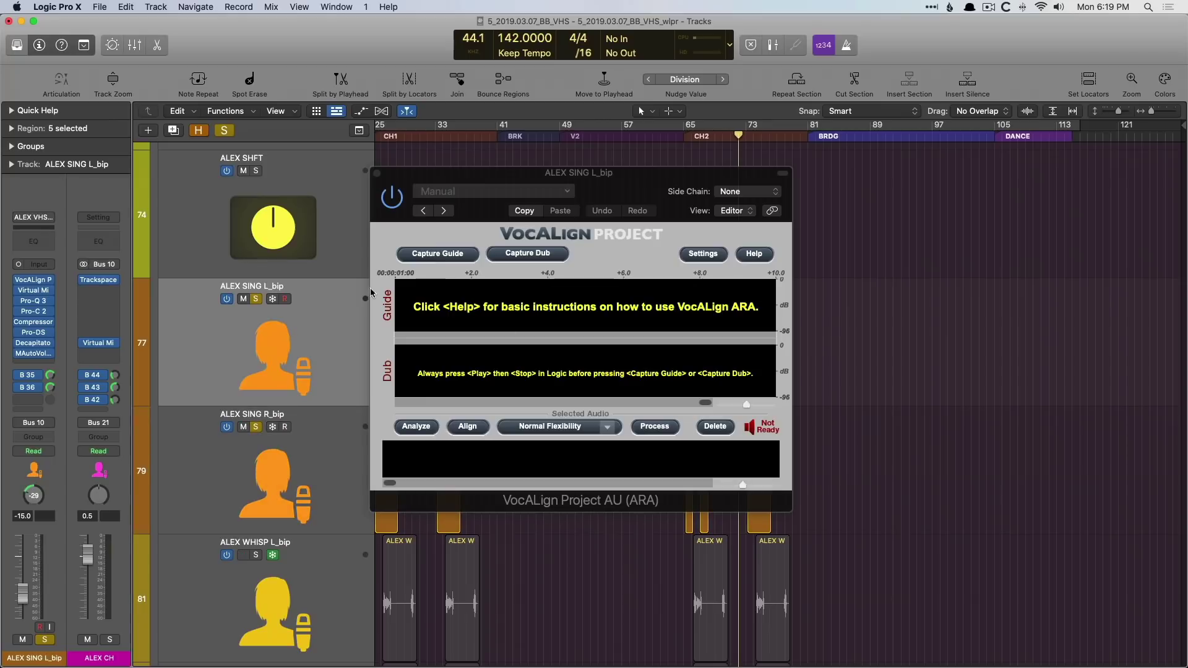
Step: Try capturing the guide, dismiss VocALign's error message and hide its window
click(426, 256)
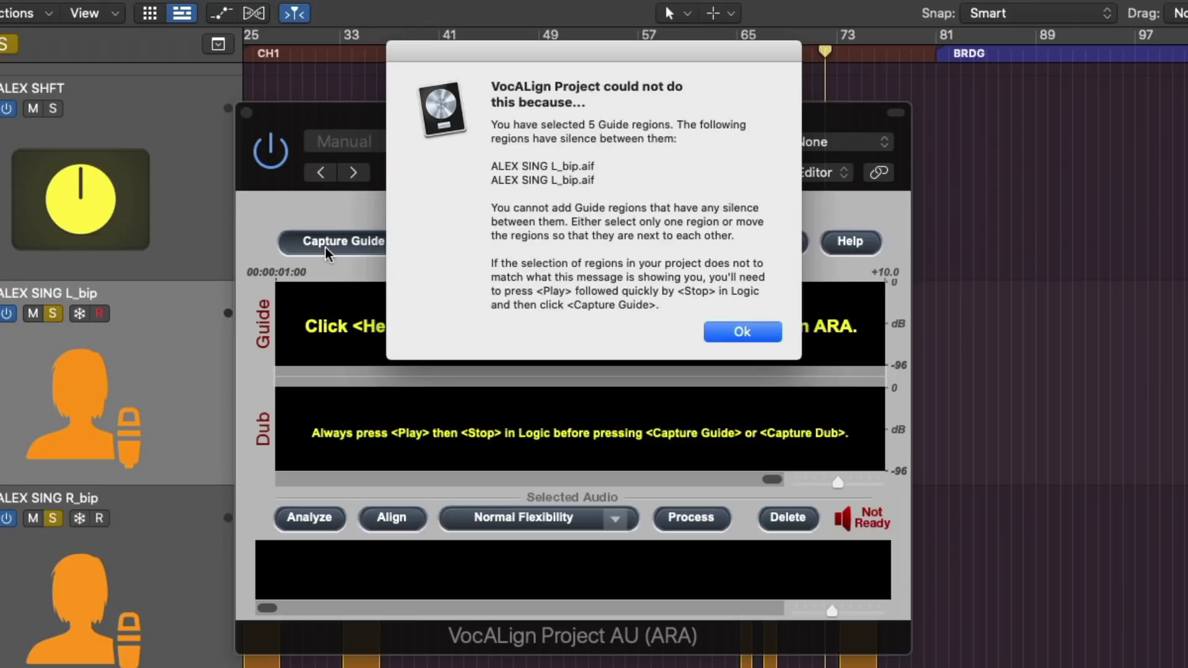
click(736, 332)
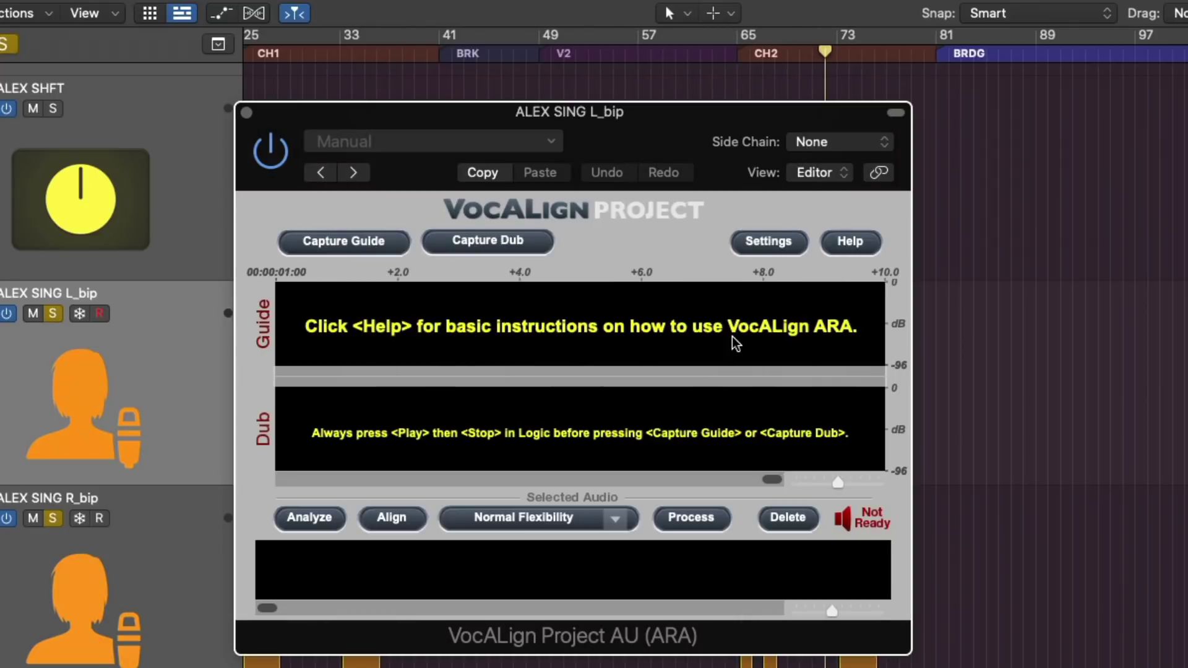
key(super+w)
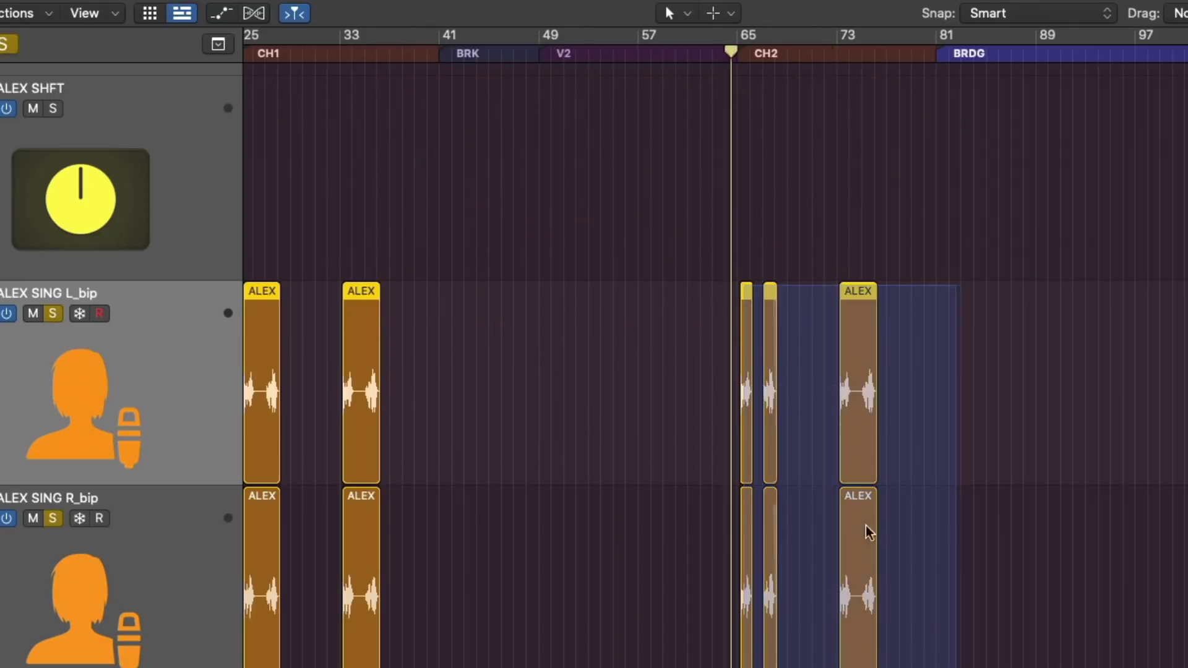
Step: Zoom to bars 66–78, select L_bip.3 and R_bip.3, and capture L_bip.3 as VocALign's guide
key(z)
click(713, 209)
click(912, 183)
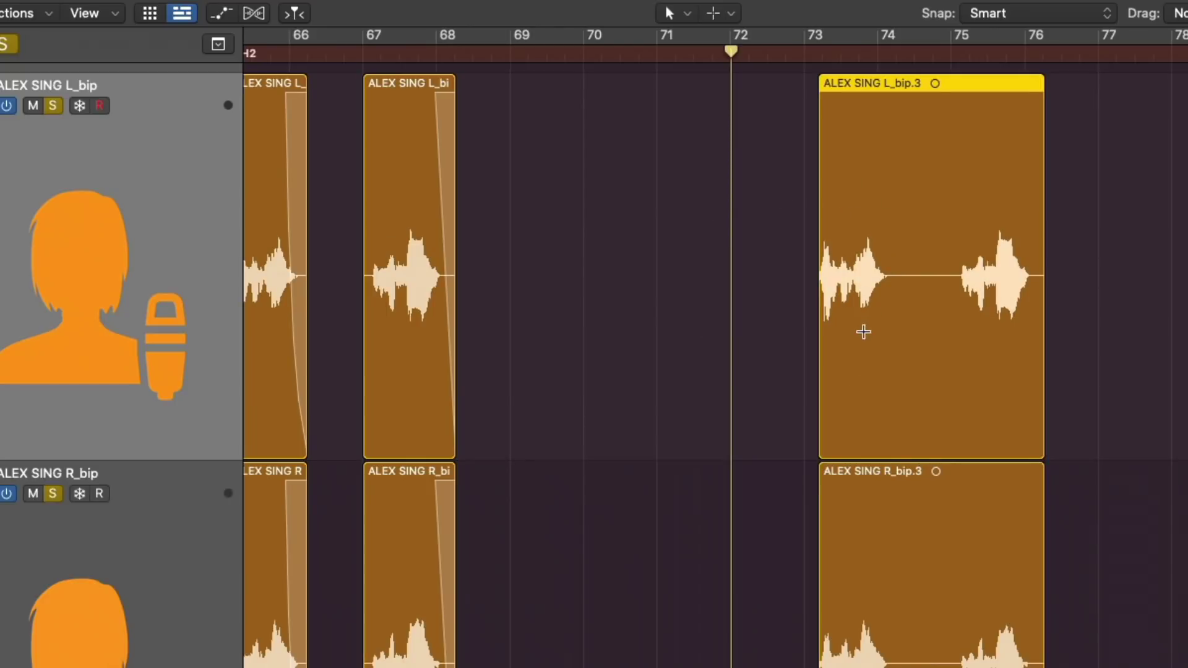
shift+click(896, 500)
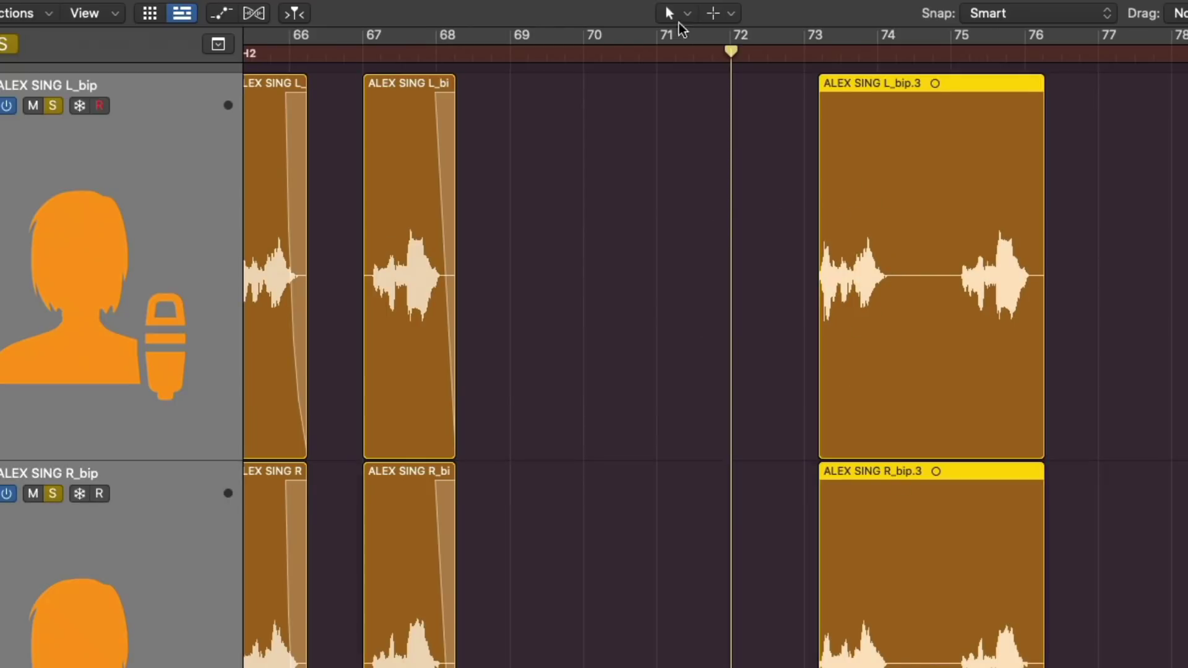
key(v)
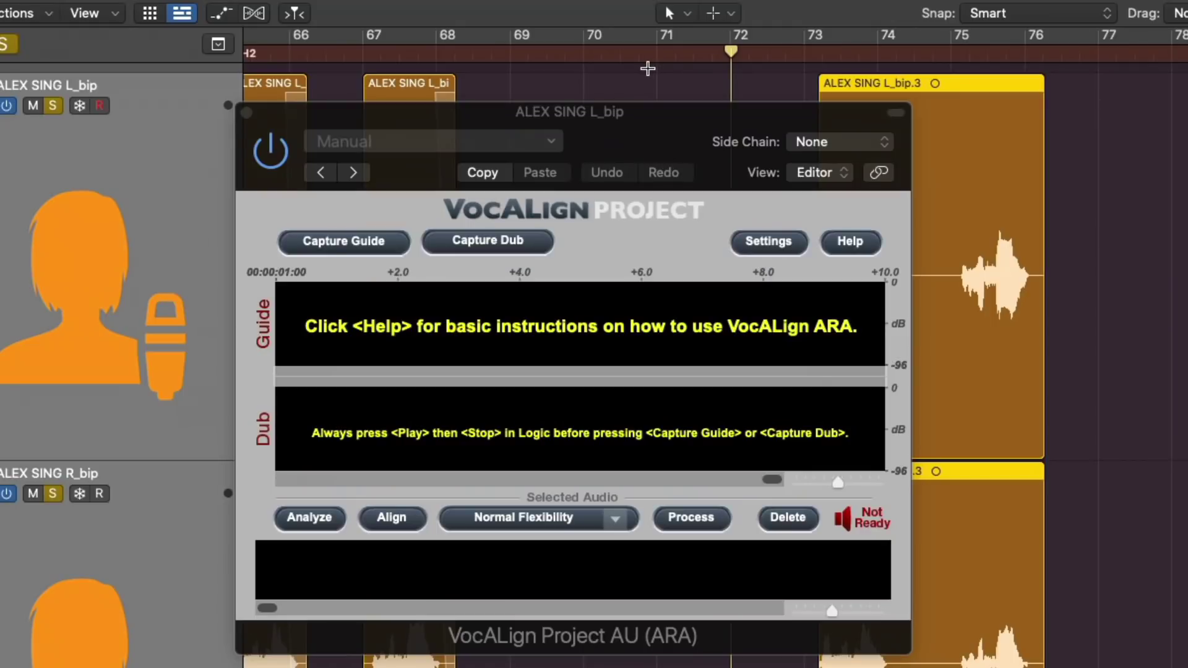
key(super+f)
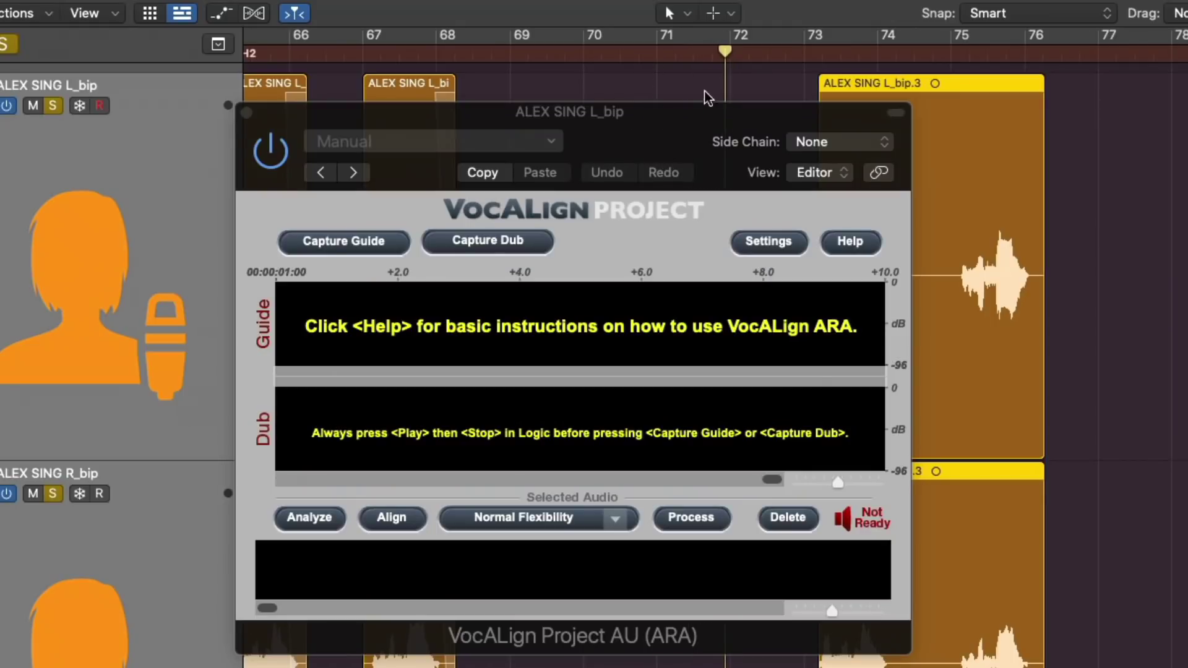
click(298, 239)
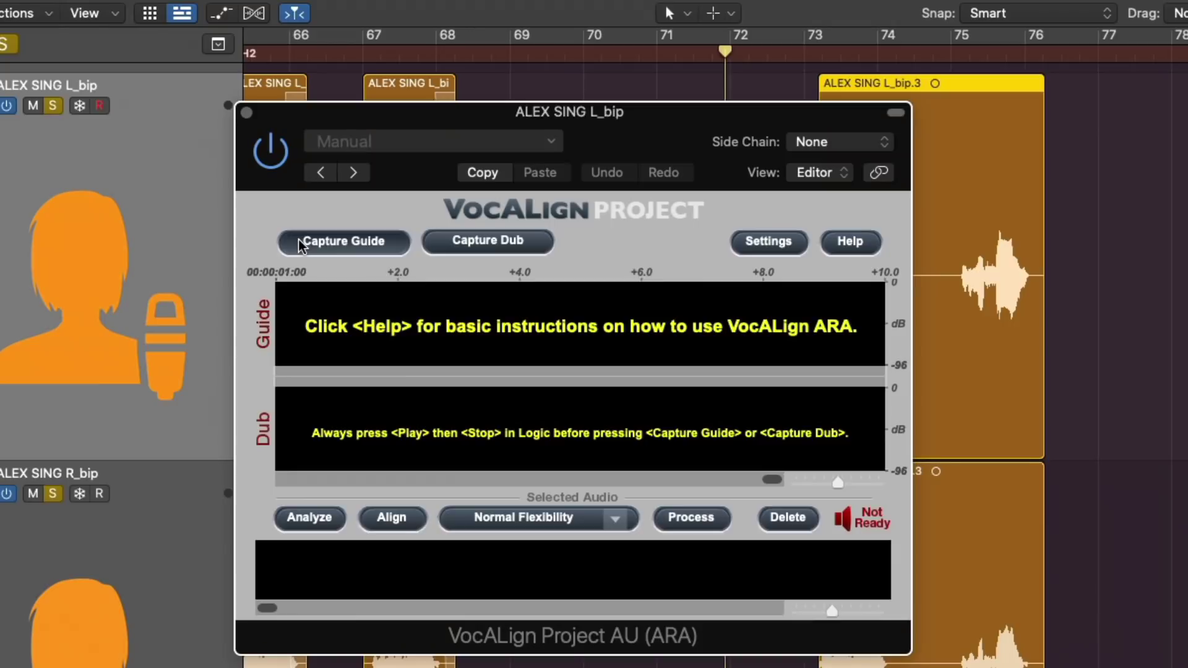
Step: Insert VocALign on ALEX SING R_bip and dismiss the multiple-dub-regions error
click(247, 112)
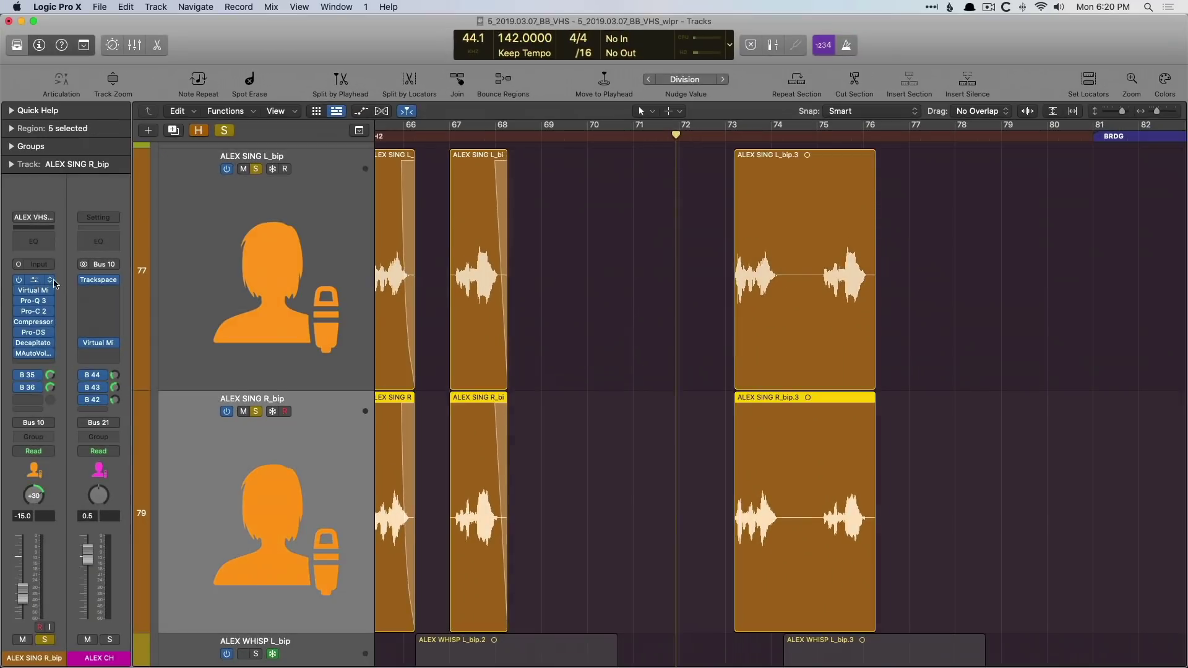
click(33, 280)
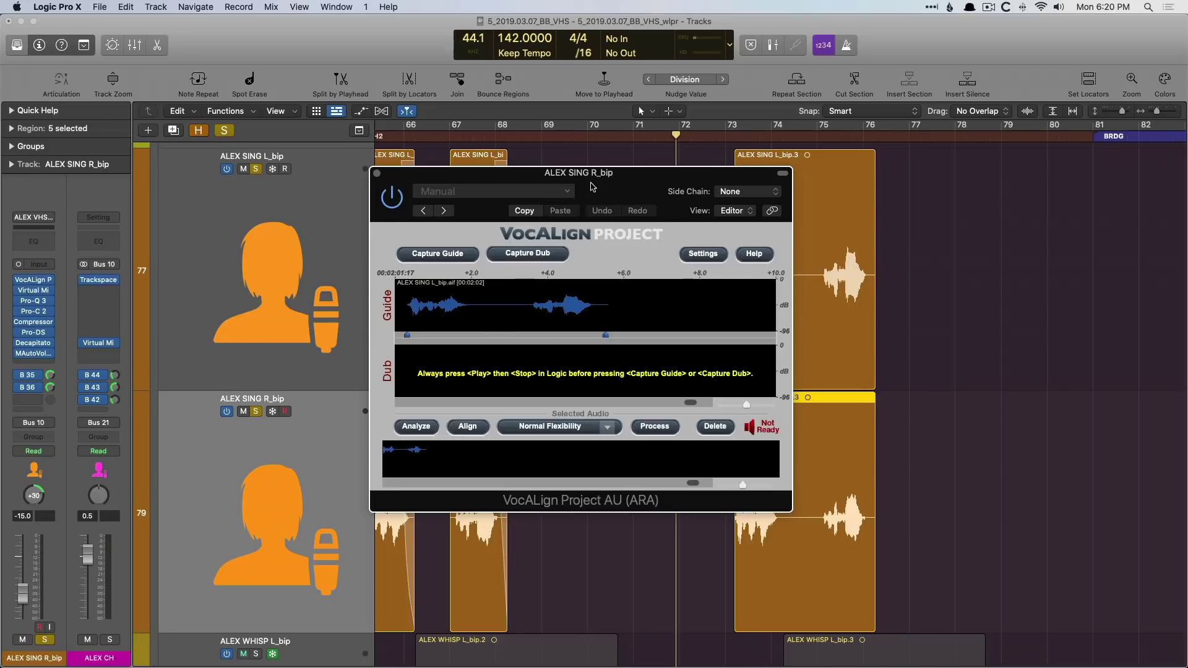
drag(594, 187, 375, 114)
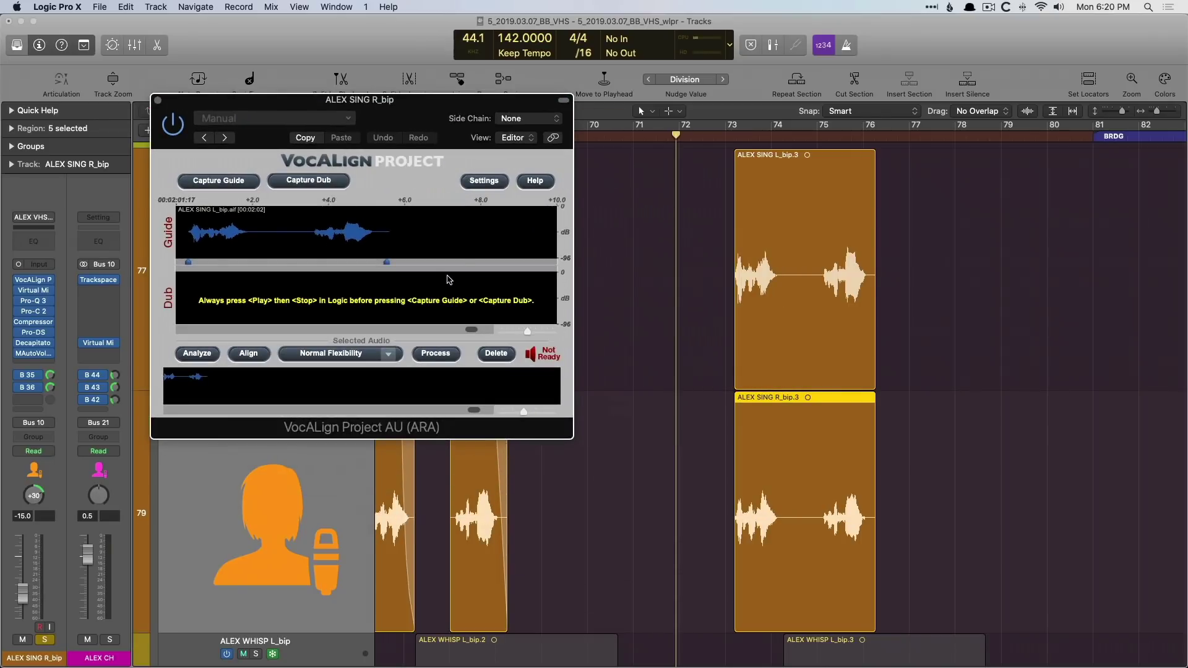
click(315, 180)
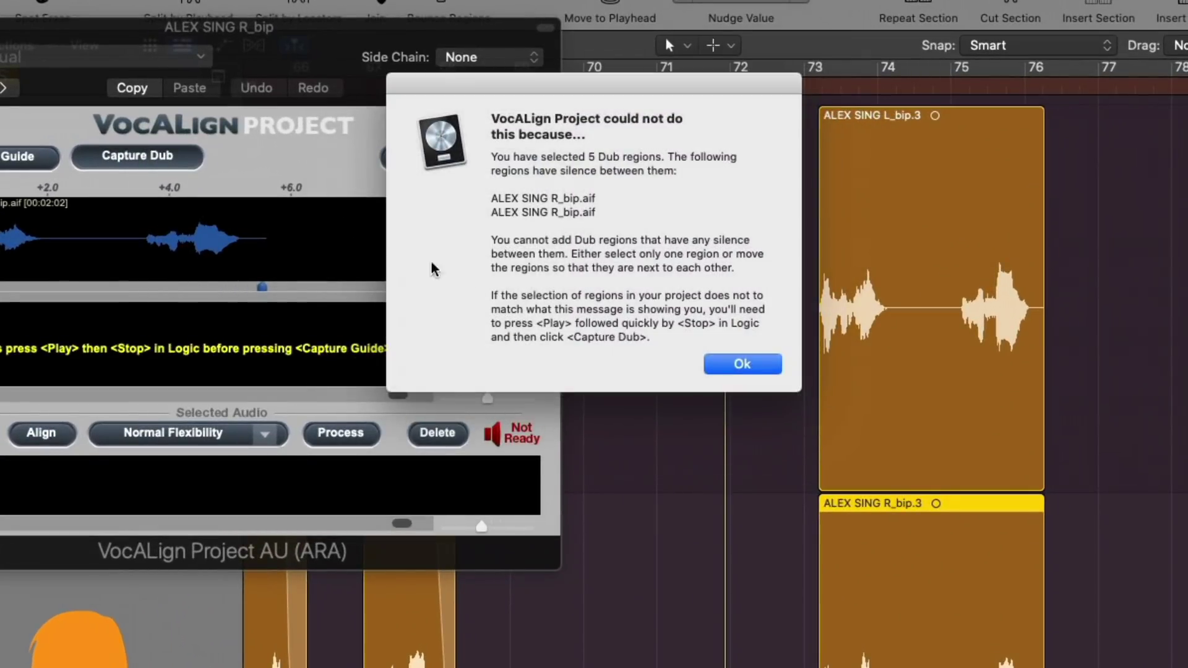
click(717, 363)
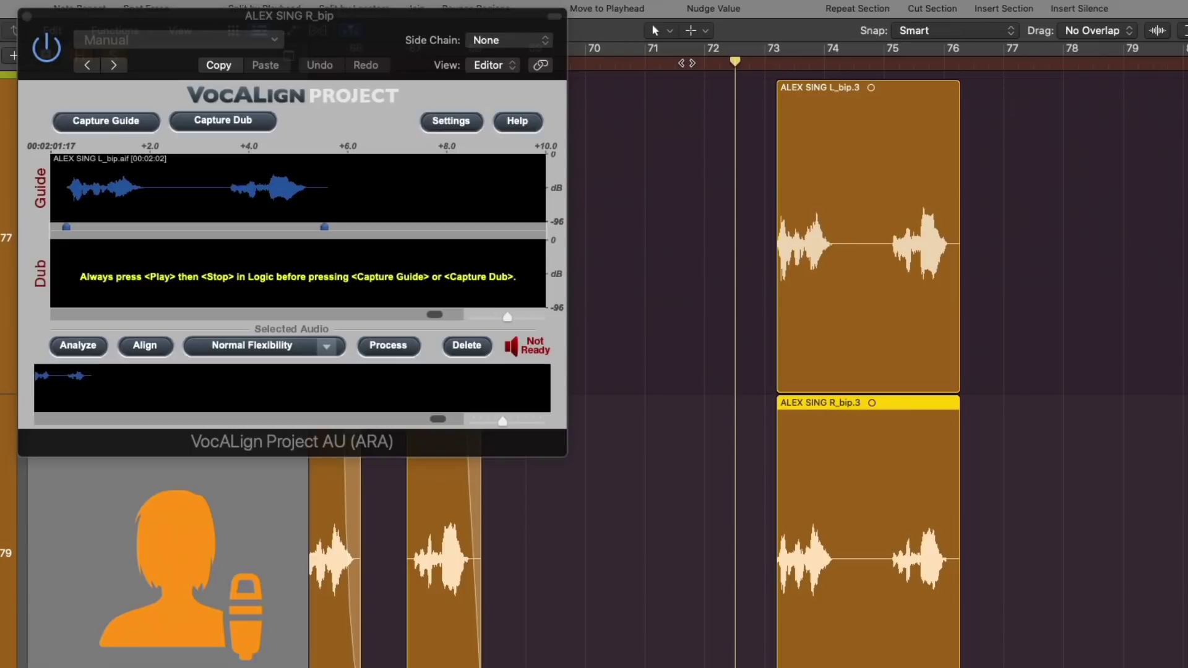
Step: From about bar 71.7, select only R_bip.3, play, and capture it as the dub
click(701, 71)
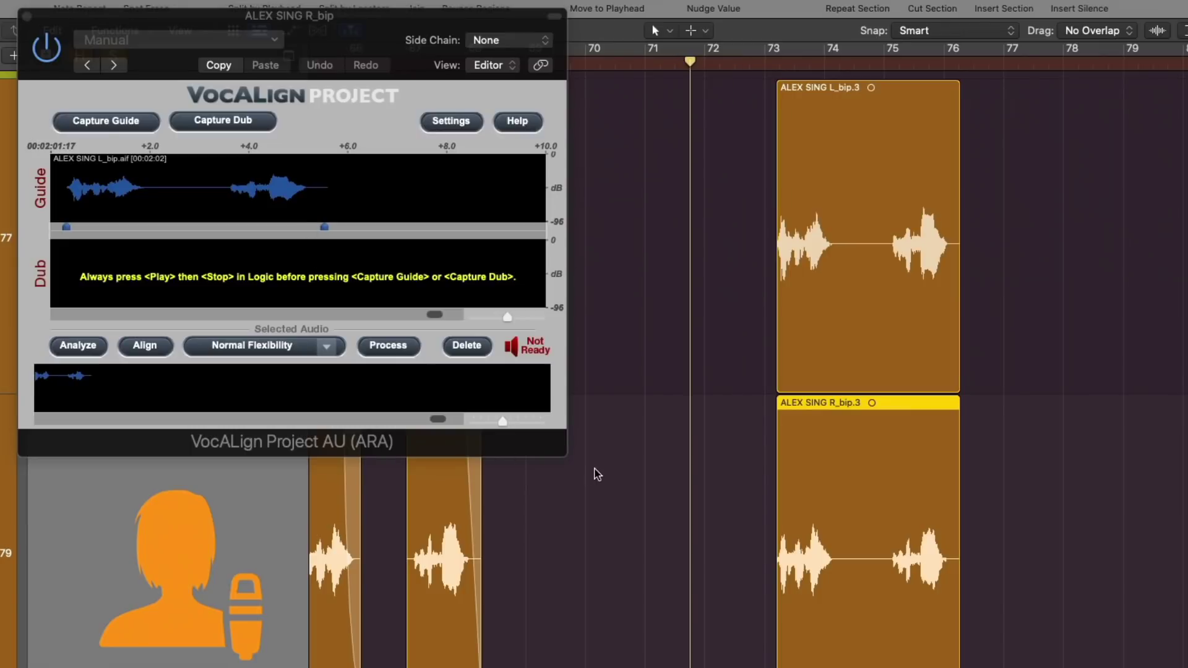
click(817, 433)
key(space)
key(space)
click(230, 122)
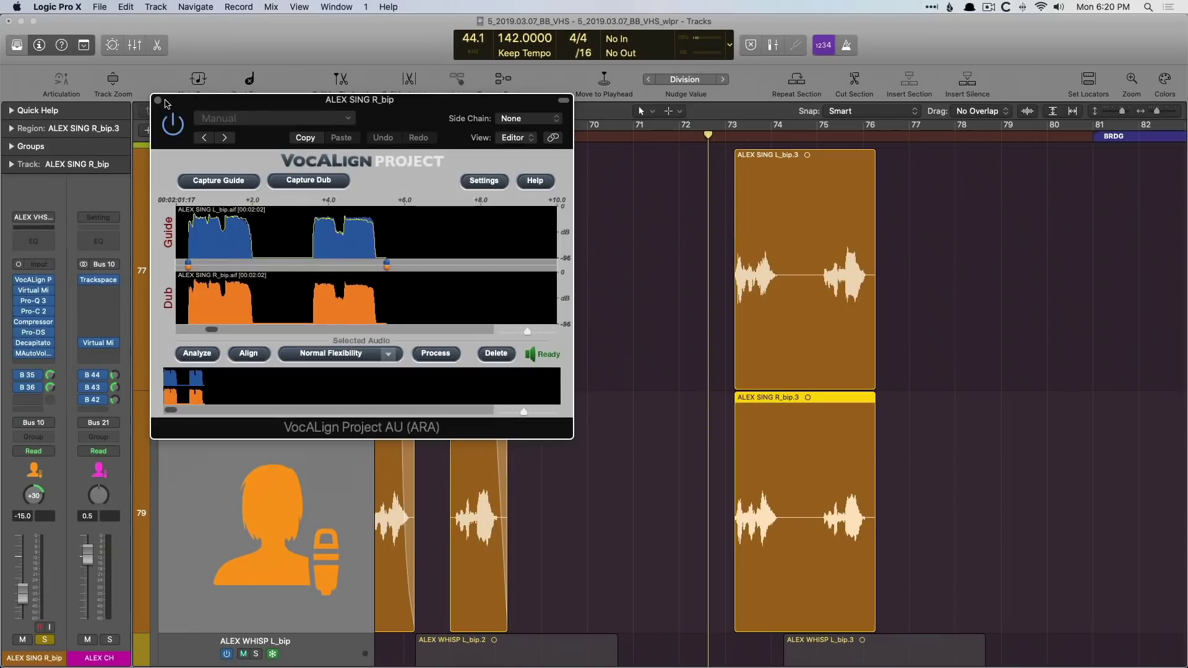
Step: Set the VocALign insert on both vocal channels to No Plug-in in the Mixer
click(159, 100)
click(287, 308)
key(x)
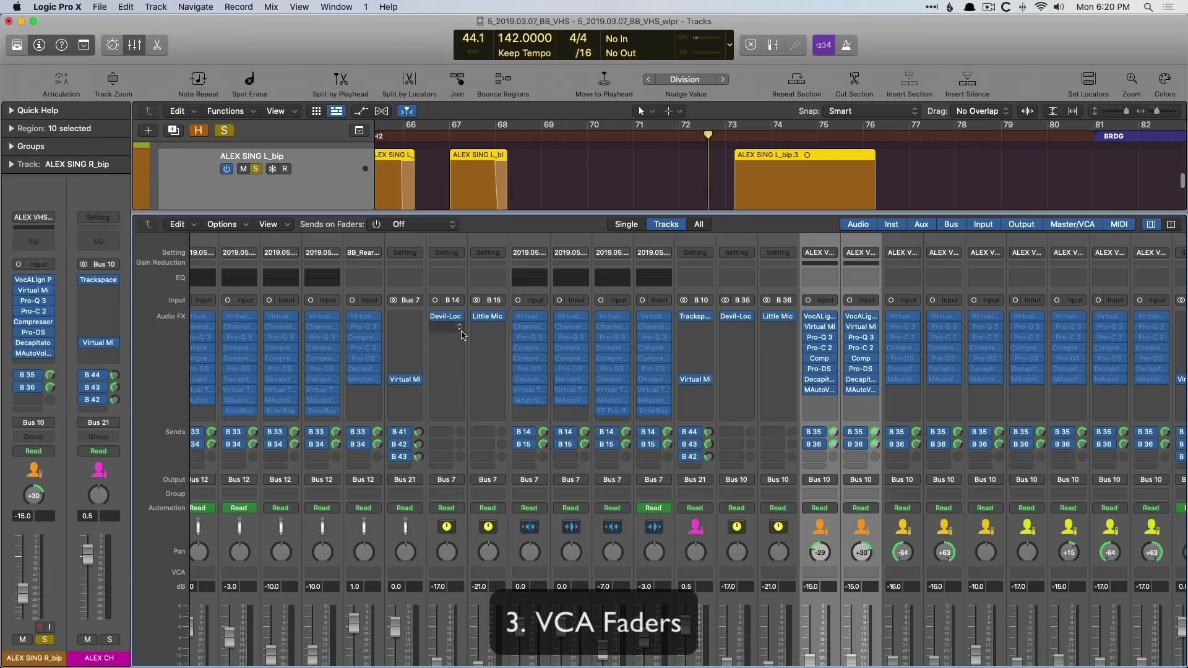
click(829, 319)
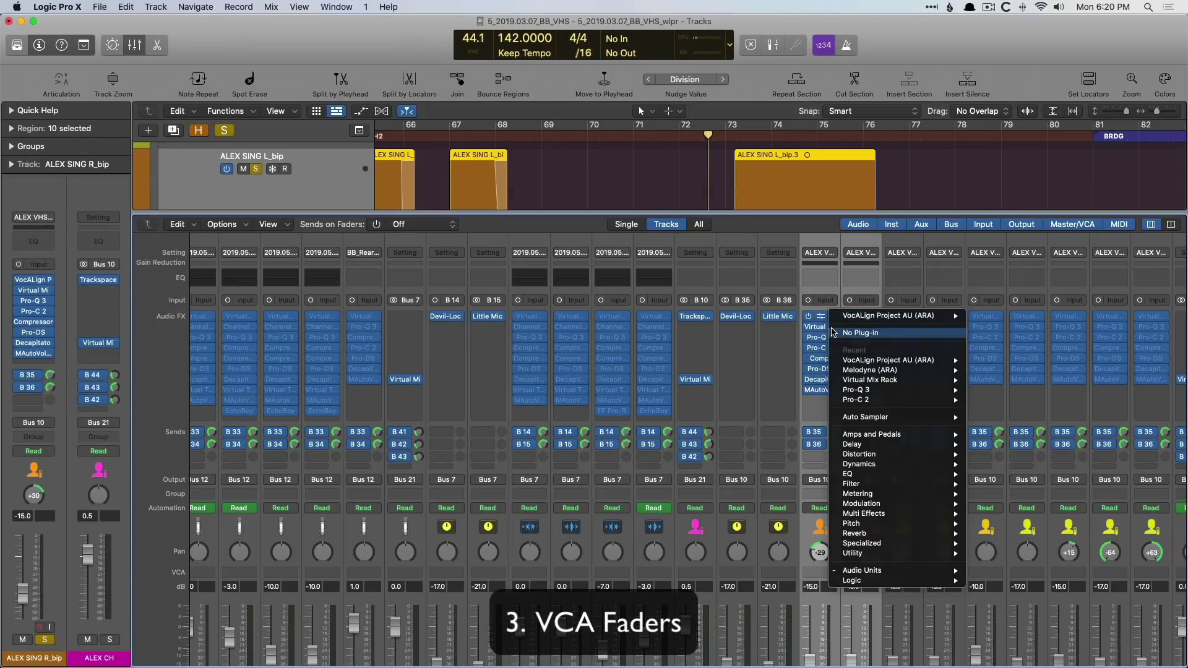
click(835, 314)
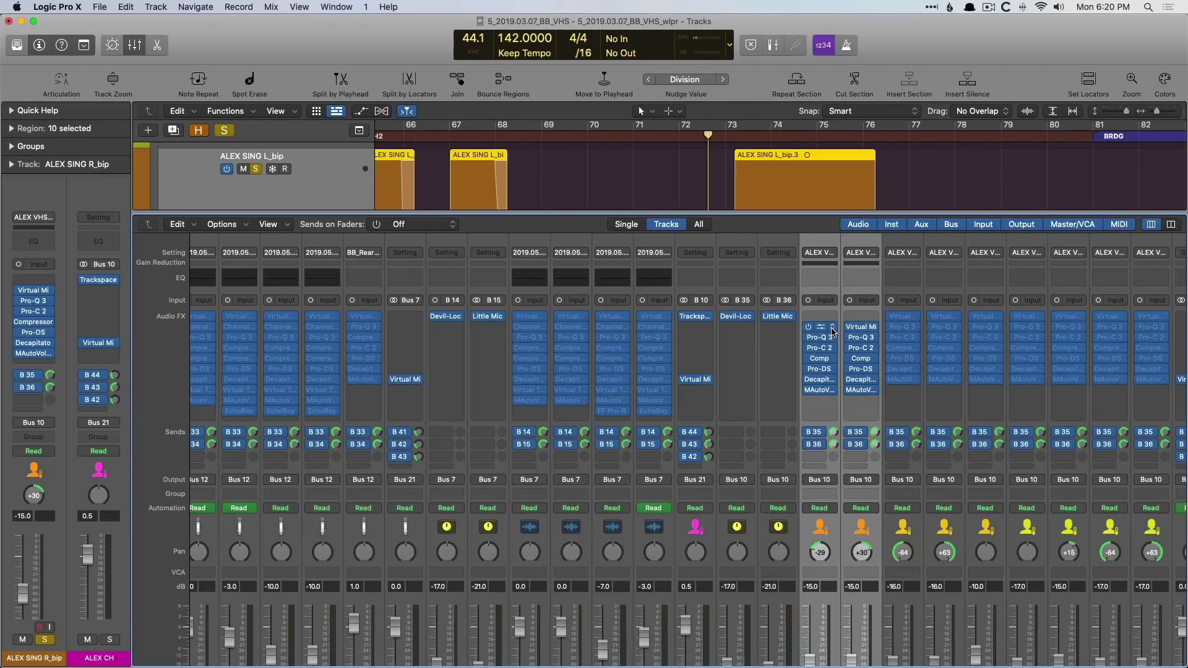
key(x)
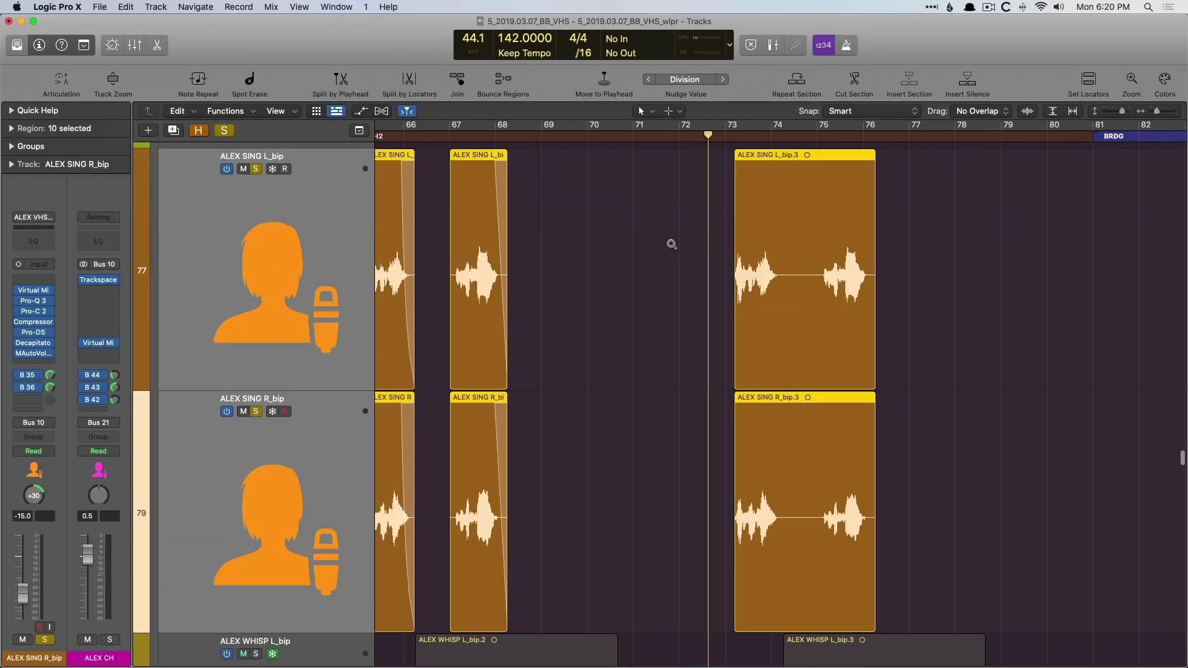
Step: Collapse ALEX CH, expand the RANDO DRM and DRM stacks, and select Kick 1 - Trap Door_1 and MASSIVE BASS_1
scroll(315, 290, up, 3)
scroll(315, 291, up, 5)
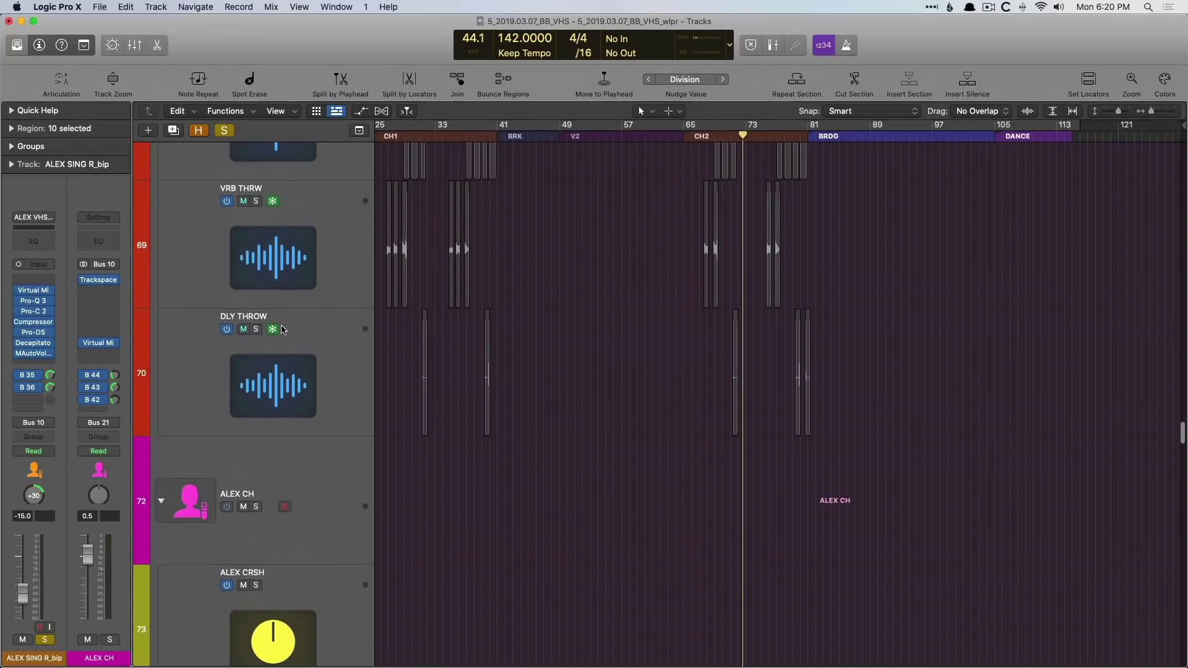
click(162, 500)
ctrl+alt+click(479, 373)
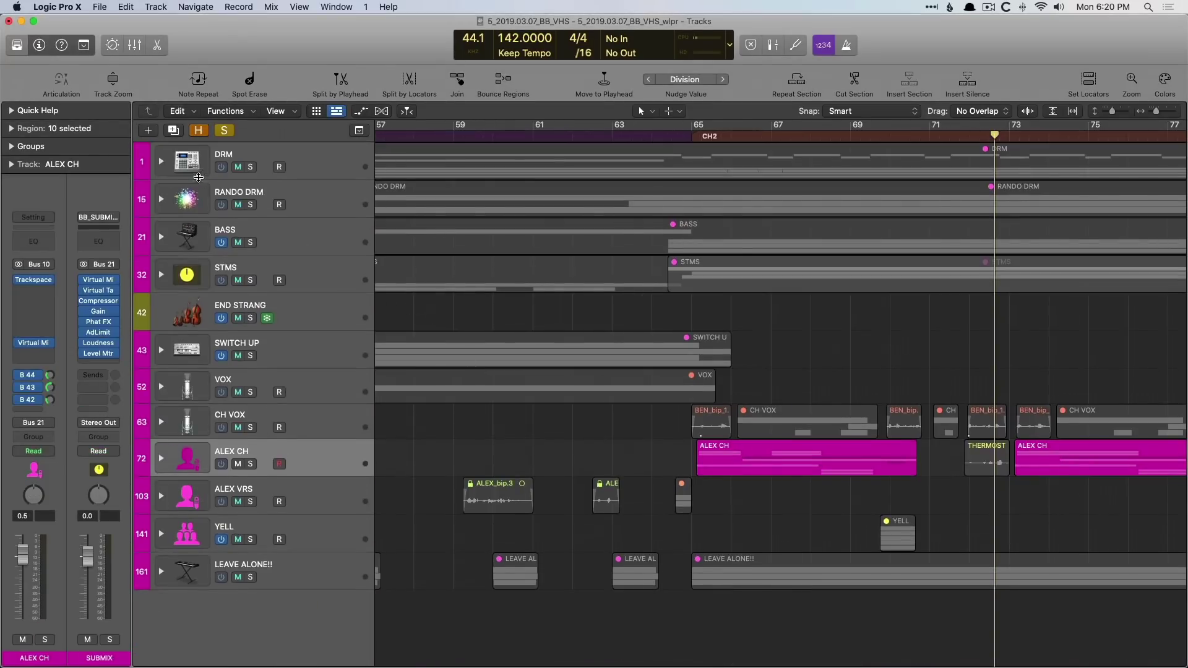
click(162, 199)
click(160, 162)
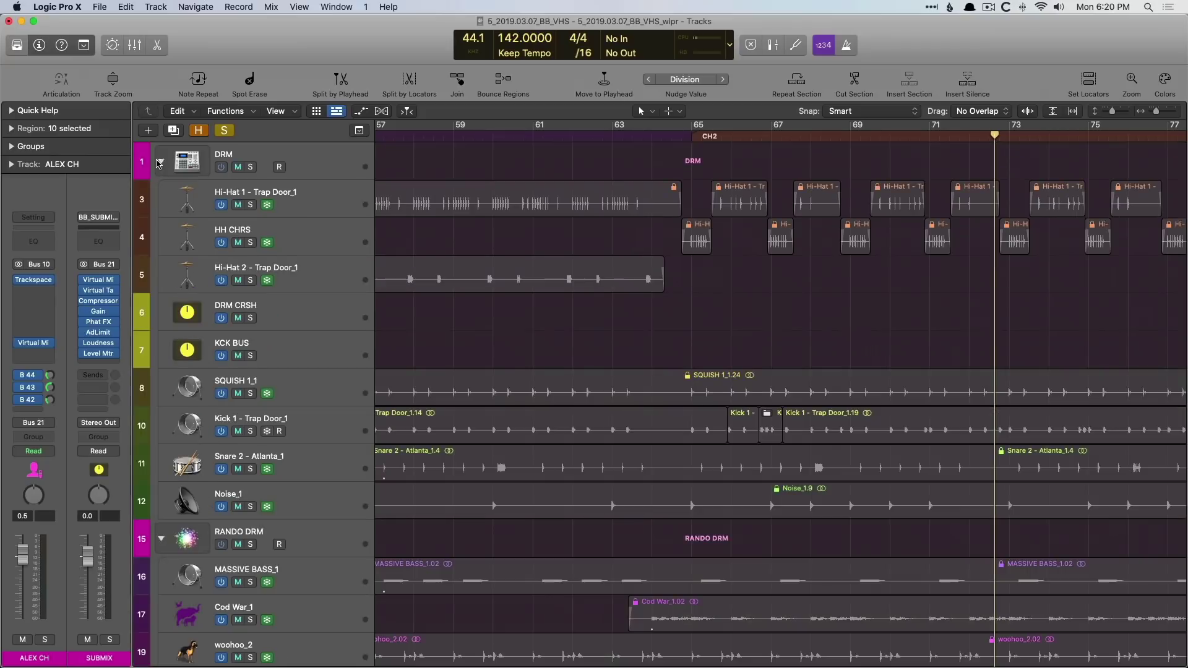
scroll(329, 242, down, 1)
click(345, 398)
scroll(344, 397, down, 2)
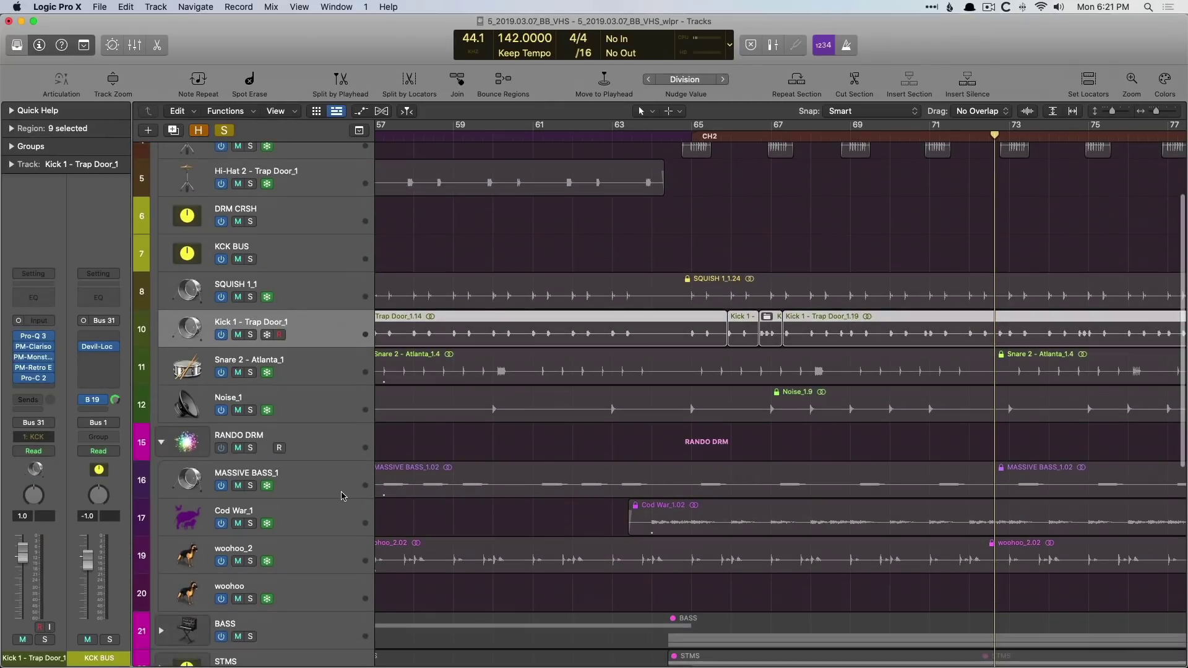
click(330, 481)
Step: In the Mixer, view and dismiss the MASSIVE BASS_1 channel strip options
key(x)
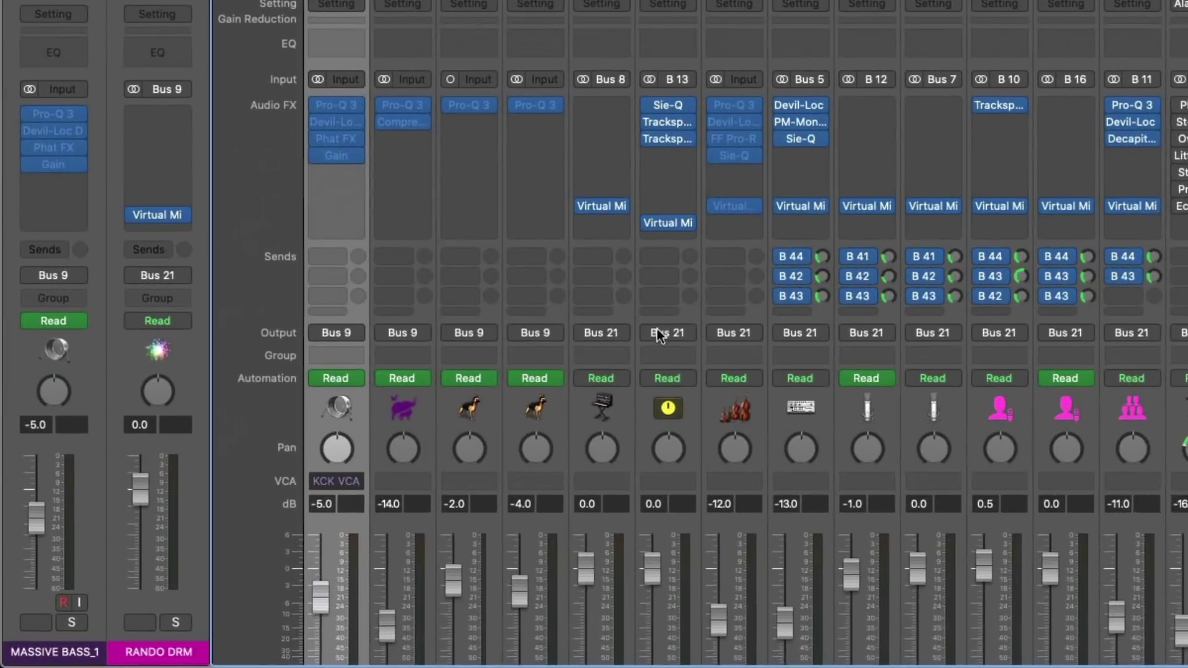
scroll(412, 458, left, 5)
scroll(659, 331, down, 3)
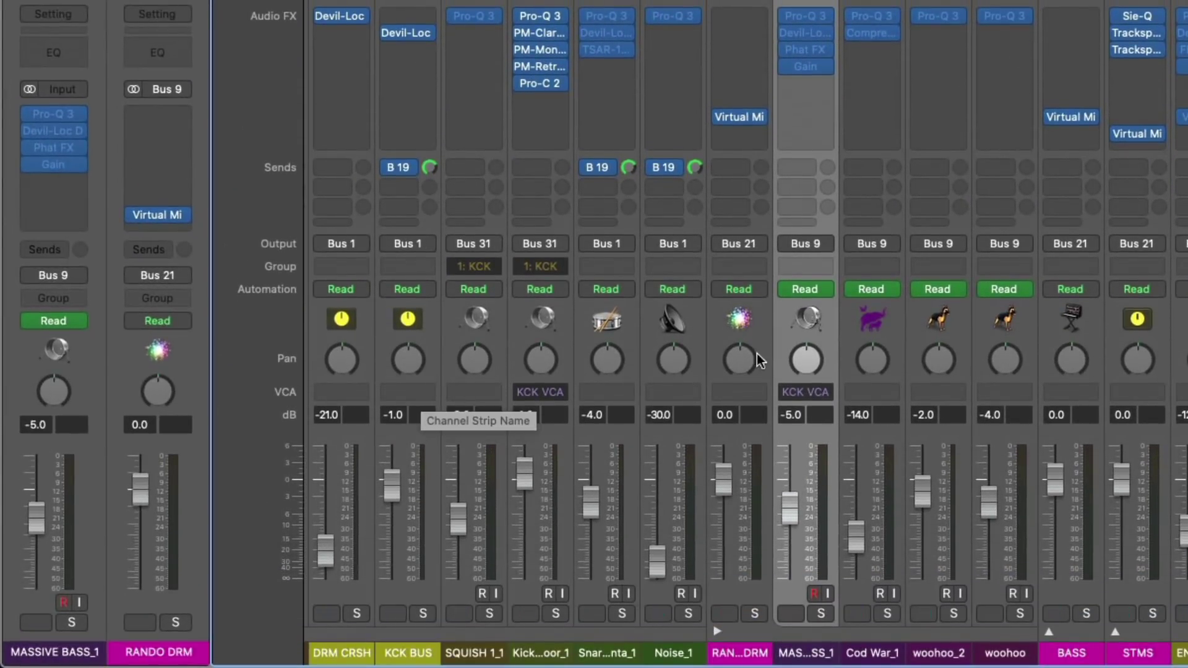
right_click(808, 335)
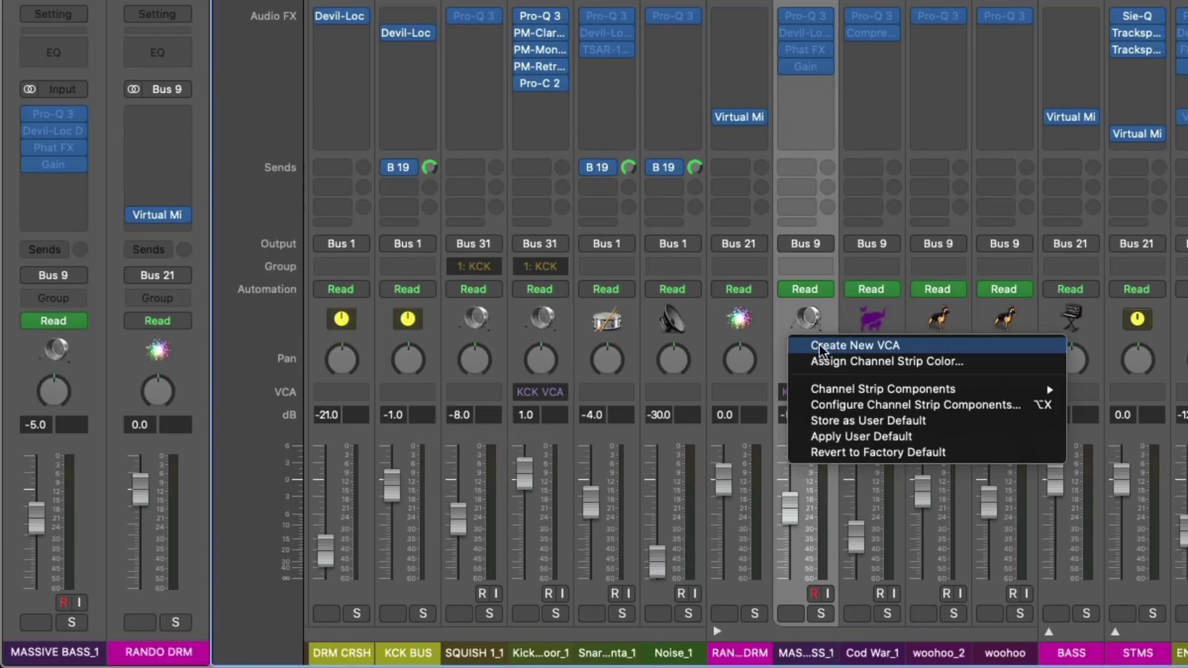
mouse_move(828, 389)
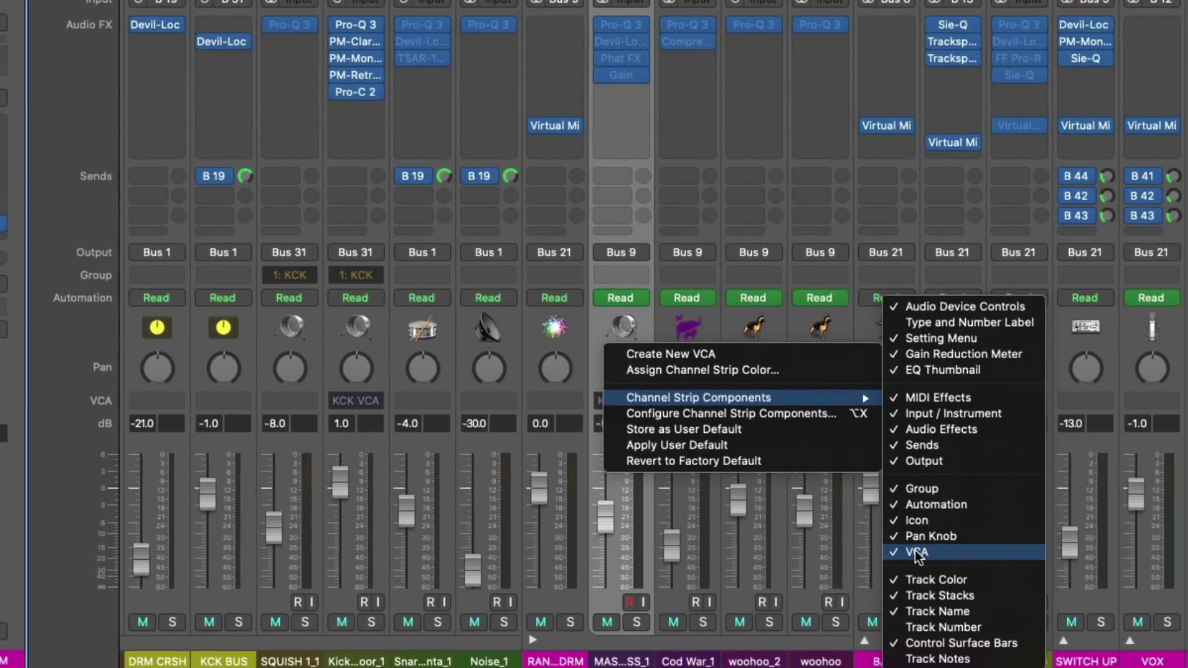
click(844, 235)
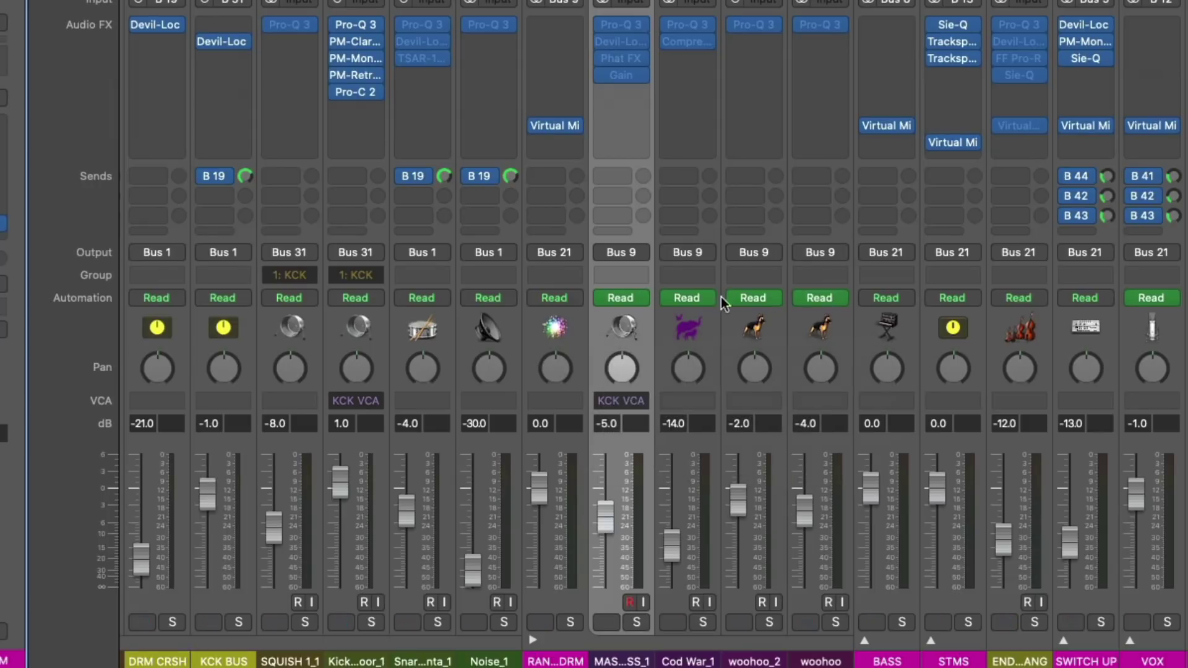
Step: Create a new VCA for the Cod War_1, woohoo_2 and woohoo channel strips
click(680, 661)
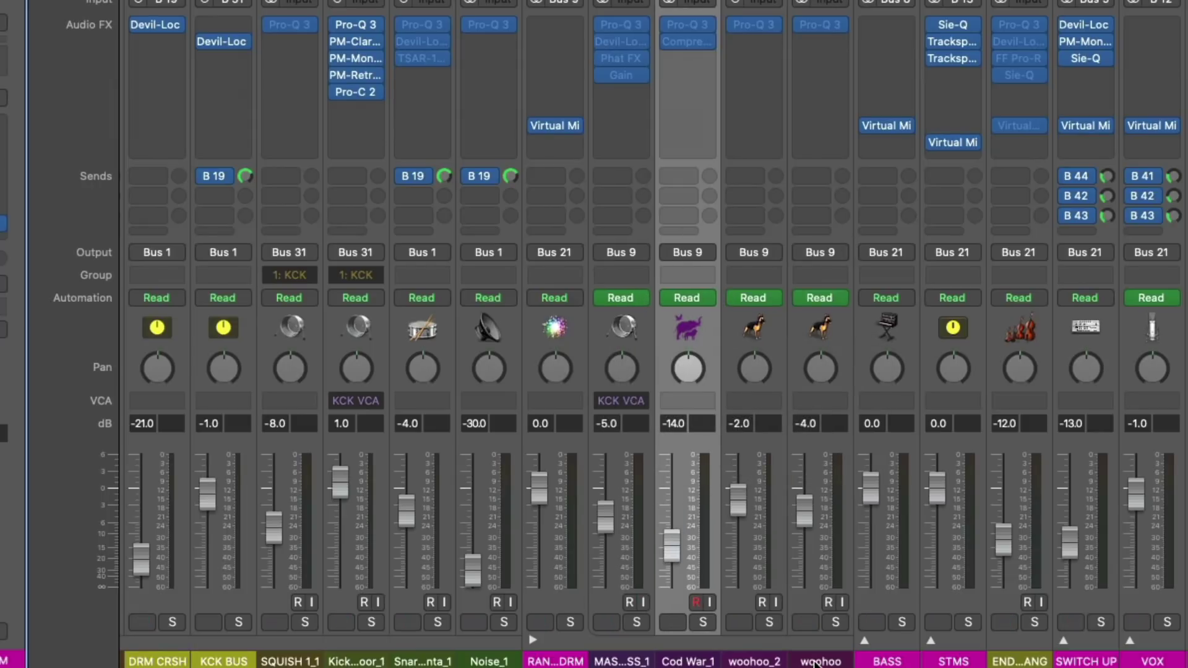
shift+click(815, 662)
click(710, 403)
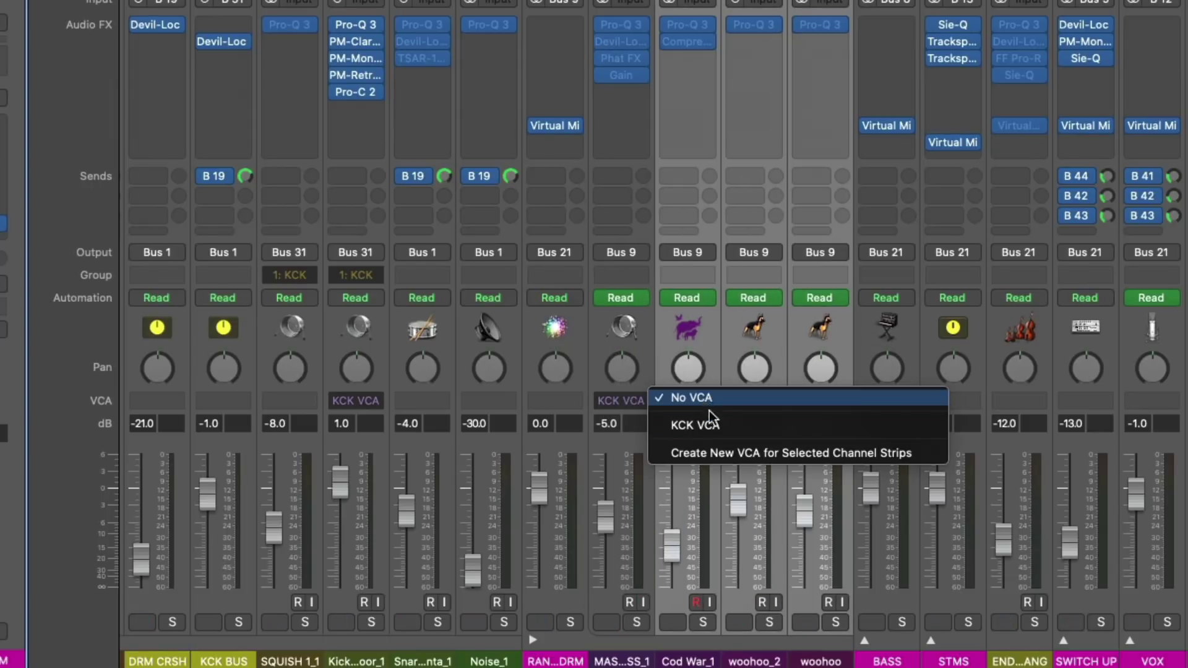
click(718, 453)
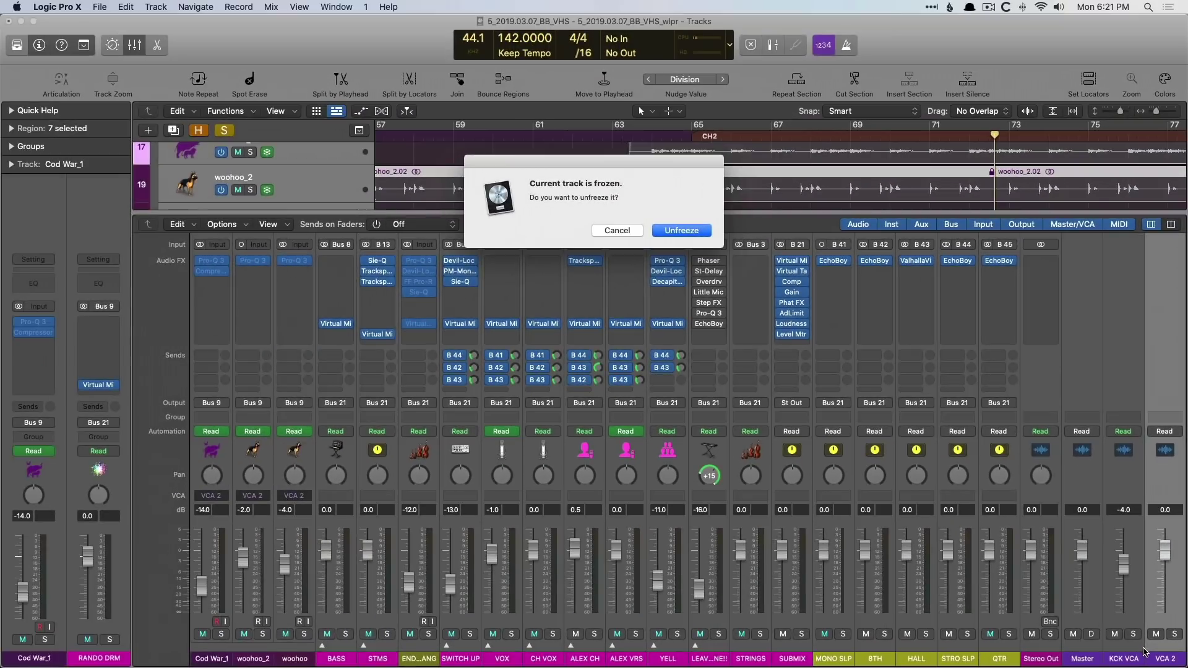
Step: Decline unfreezing and move the VCA 2 track under the RANDO DRM stack
click(616, 231)
key(x)
scroll(522, 374, up, 5)
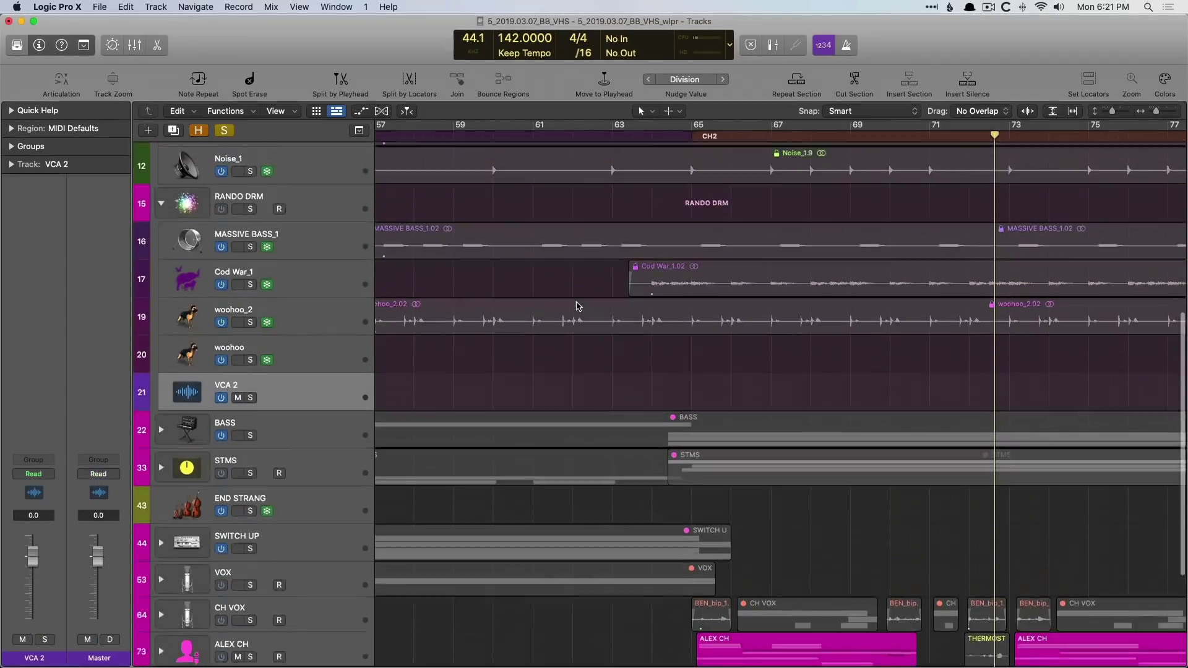
drag(338, 470, 334, 310)
Step: During playback, lower the VCA 2 fader to -21.5 dB, then reset it to 0.0 dB
key(x)
scroll(485, 401, left, 2)
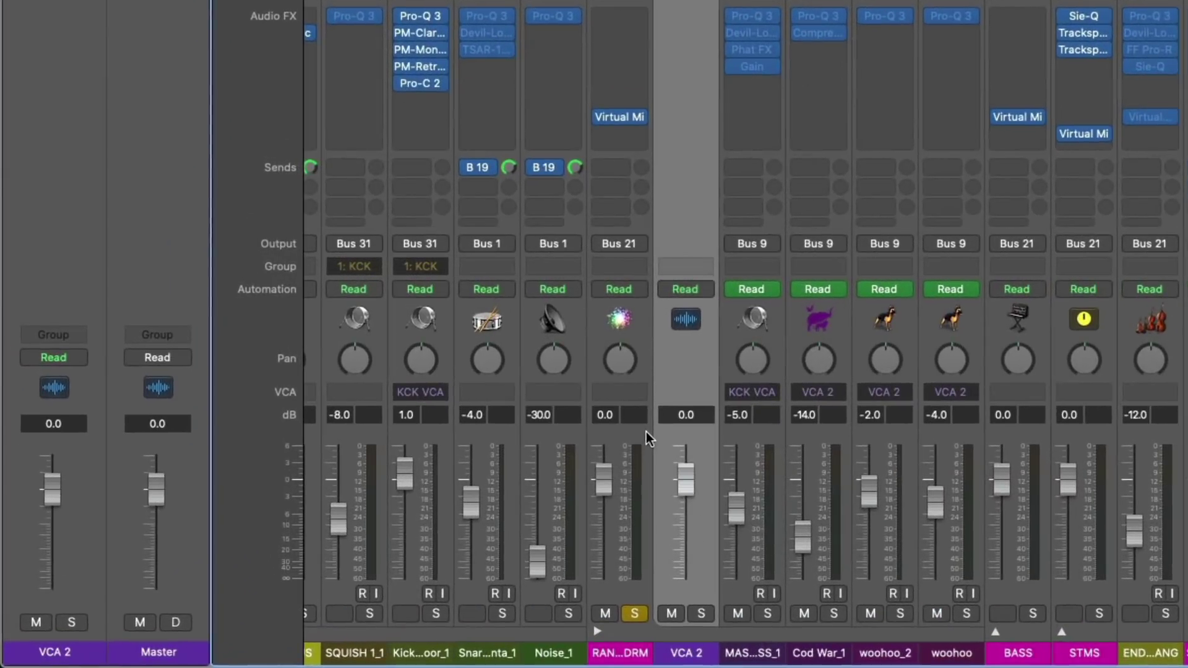
key(space)
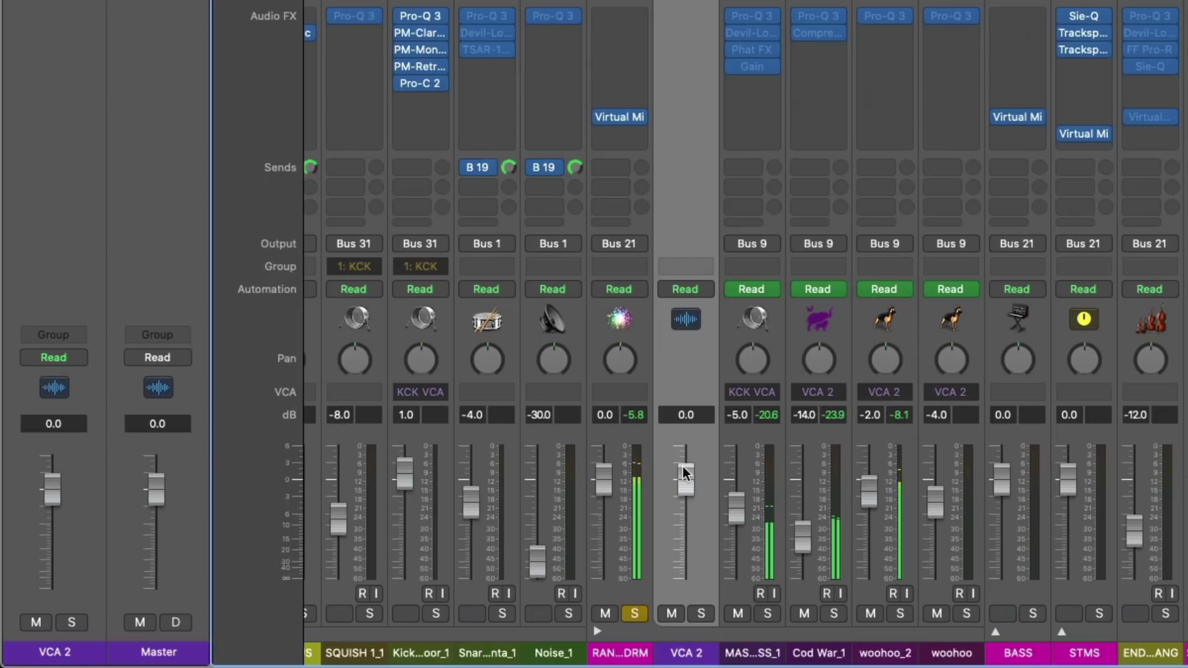
drag(685, 479, 685, 550)
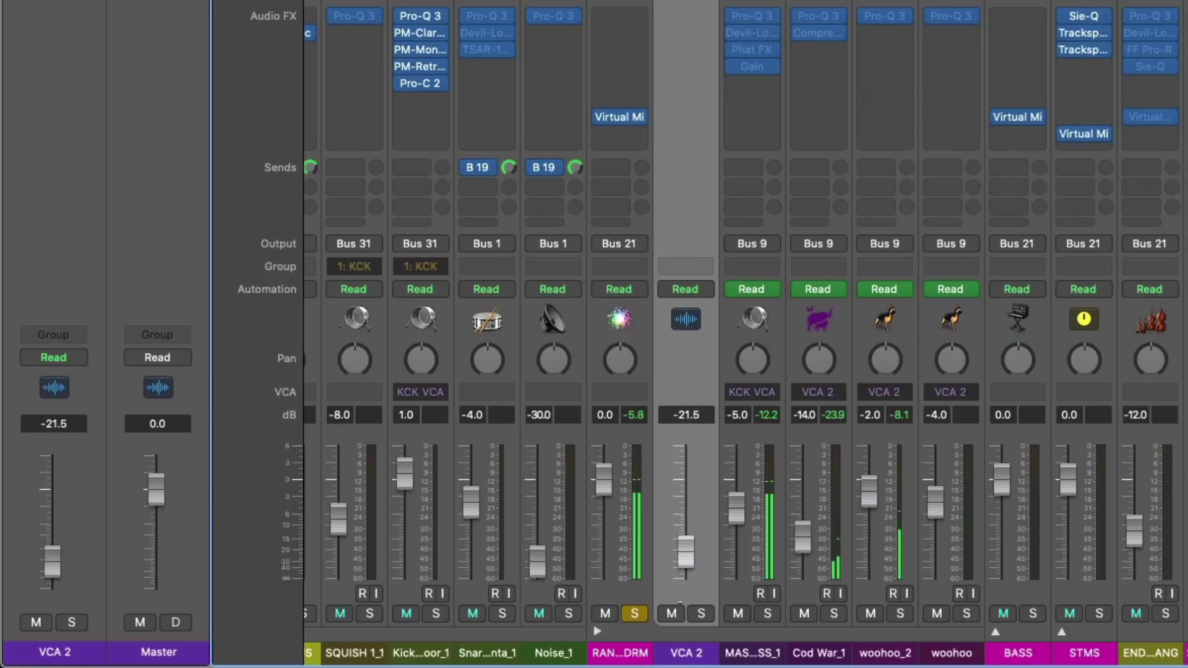
alt+click(679, 550)
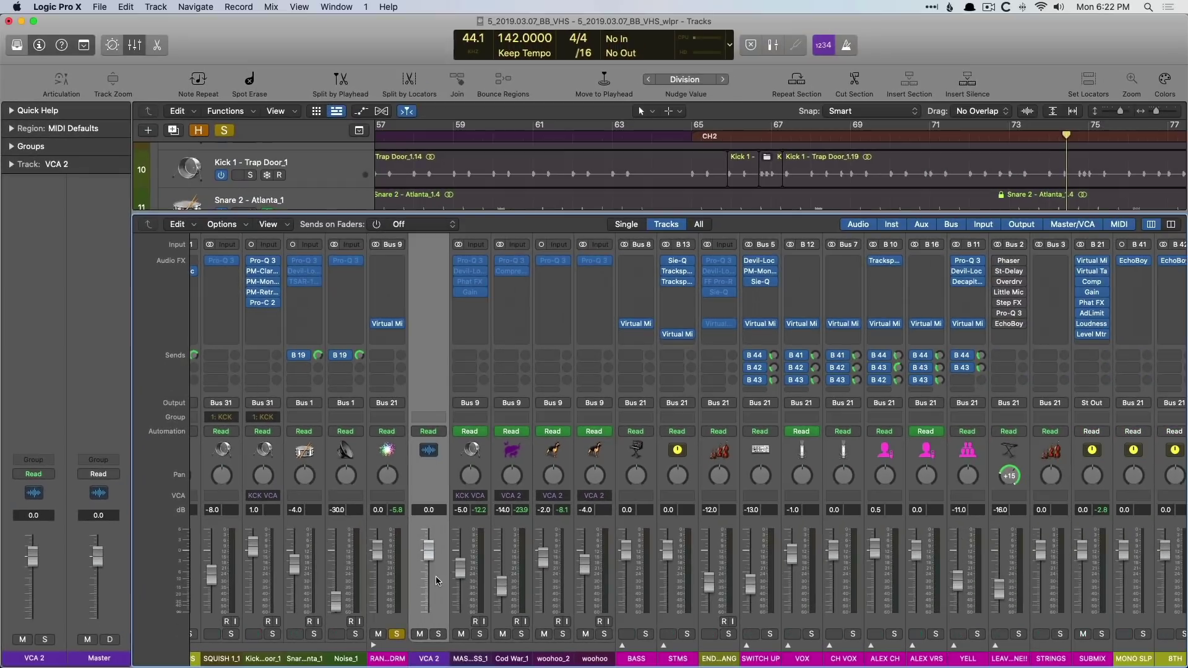
Step: Select the Cod War_1 track and turn its Freeze off
key(x)
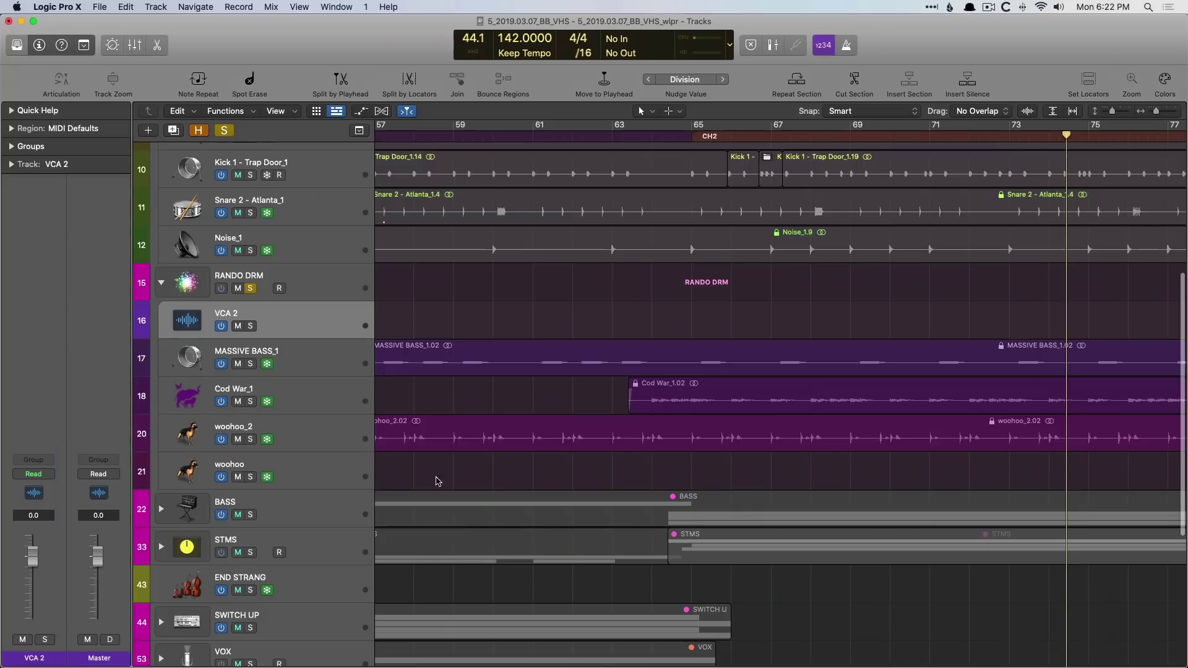
click(359, 369)
scroll(341, 420, down, 1)
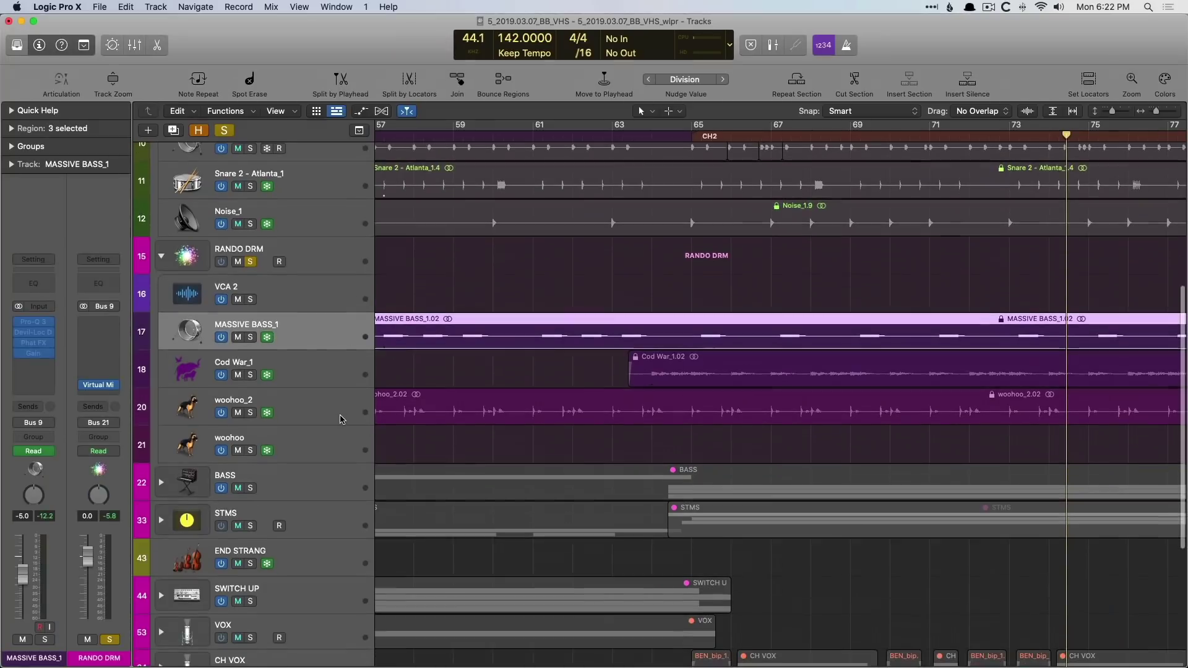
click(224, 372)
click(267, 375)
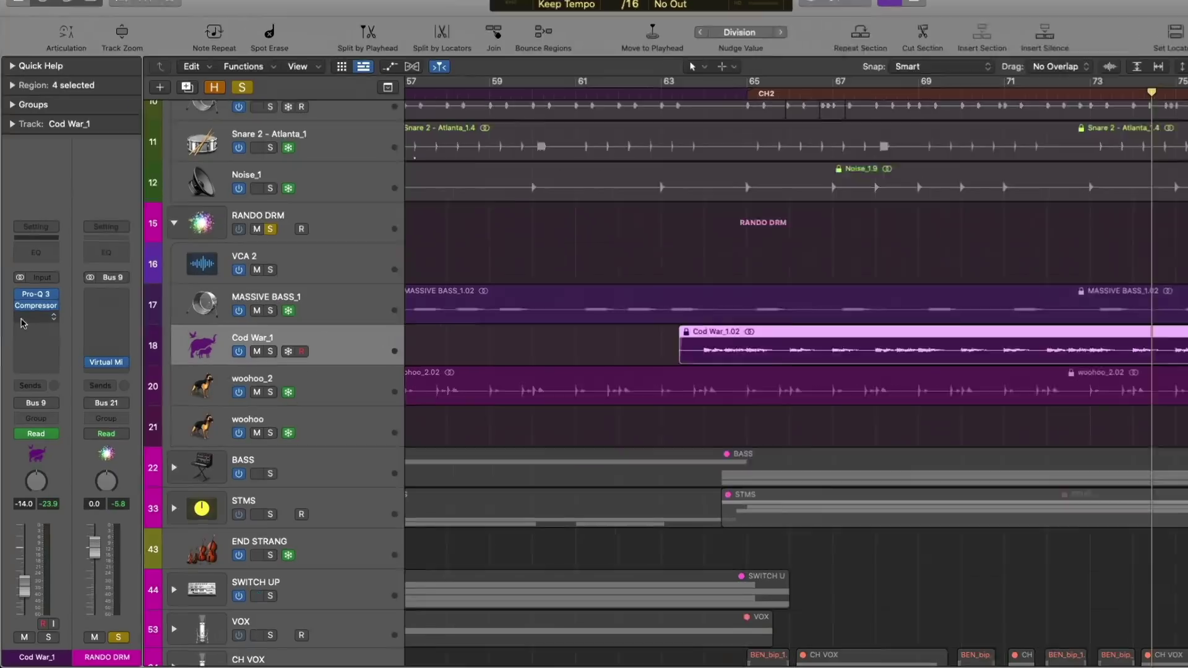
Step: Insert XLN Audio RC-20 Retro Color in Dual Mono on an empty Cod War_1 slot
click(20, 343)
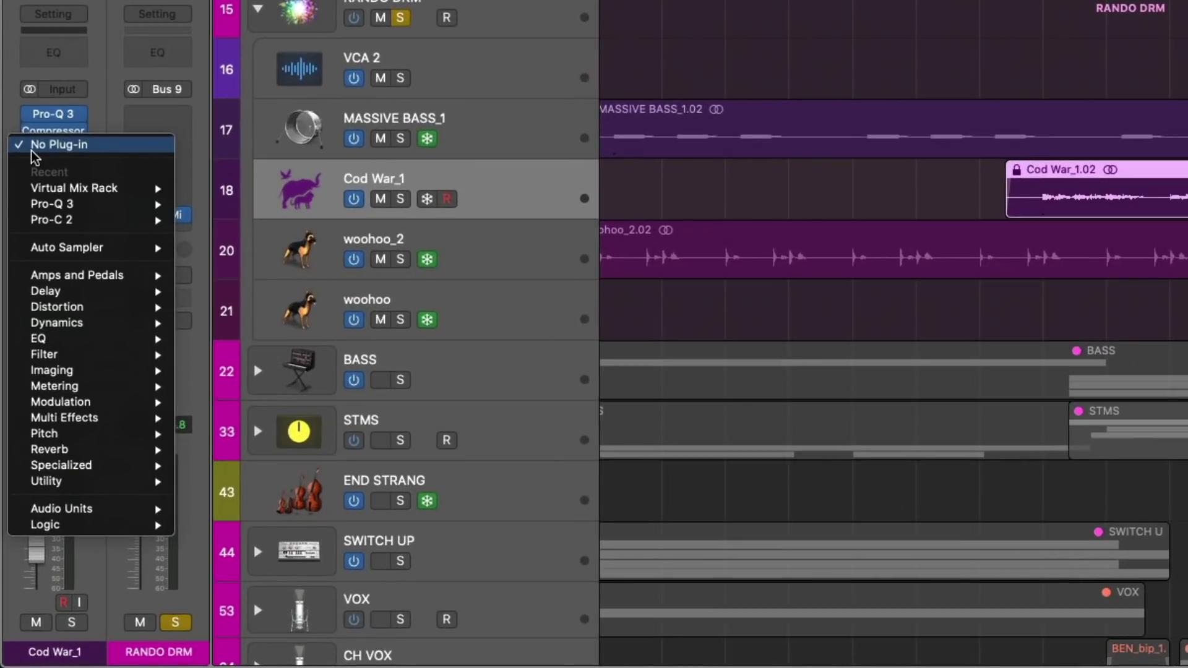
mouse_move(92, 509)
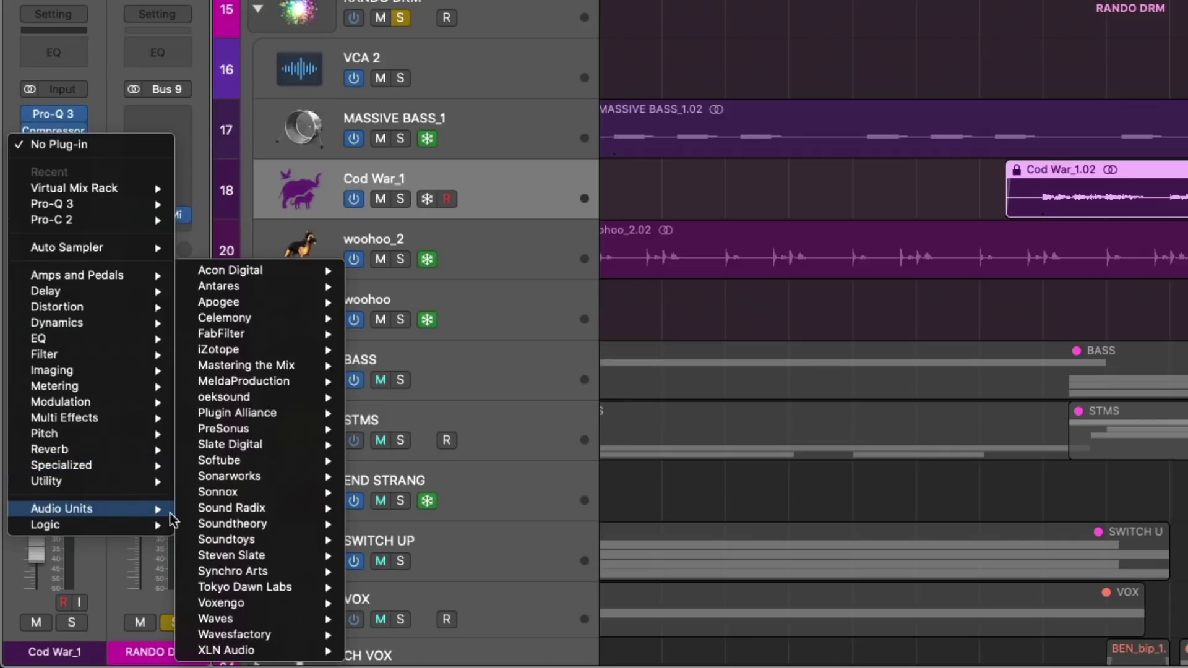
mouse_move(245, 635)
mouse_move(442, 650)
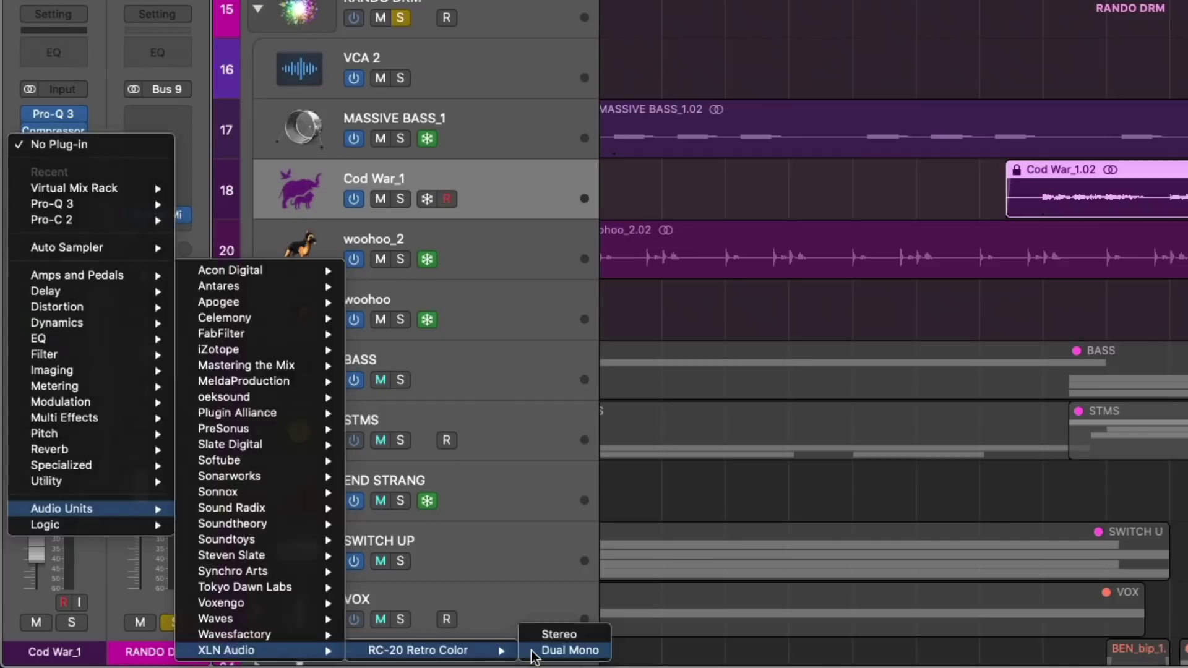
click(532, 651)
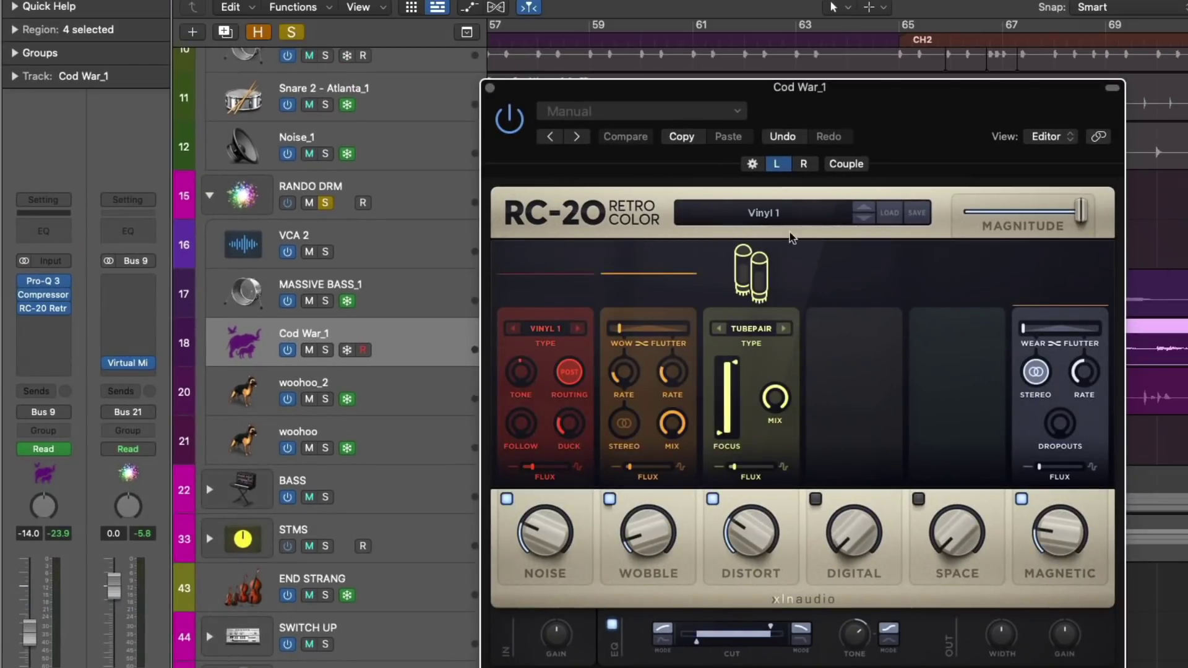
Step: Reposition the RC-20 window, set the playhead near bar 63 and turn on Cycle
drag(900, 102, 573, 48)
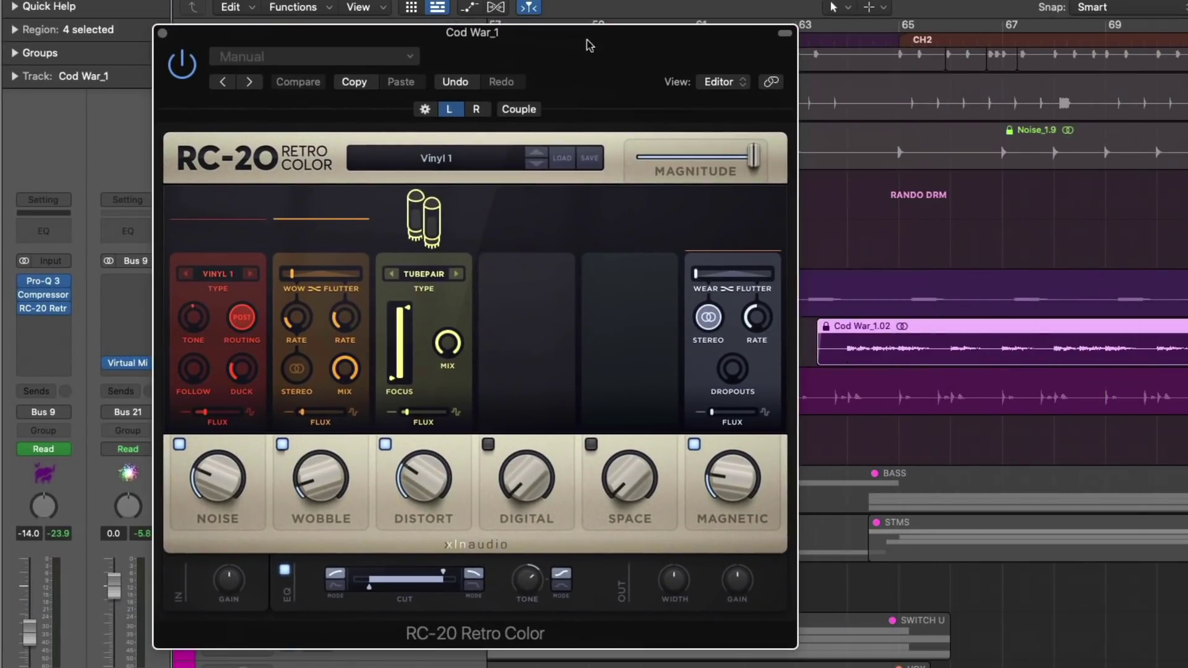
click(816, 39)
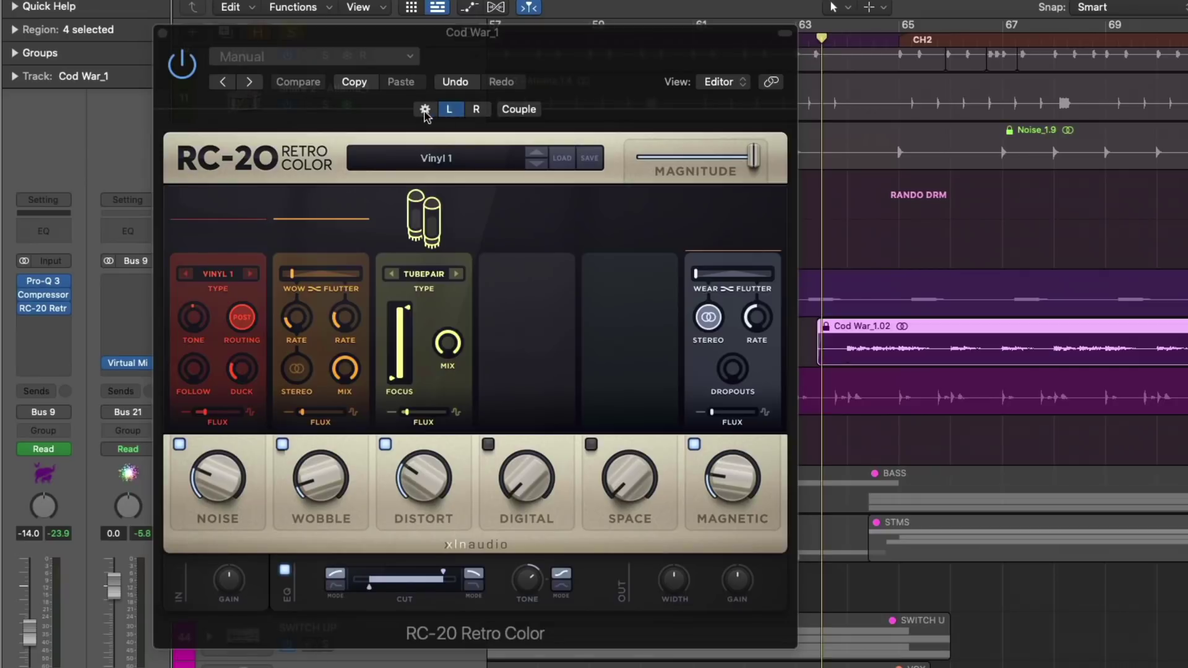
key(c)
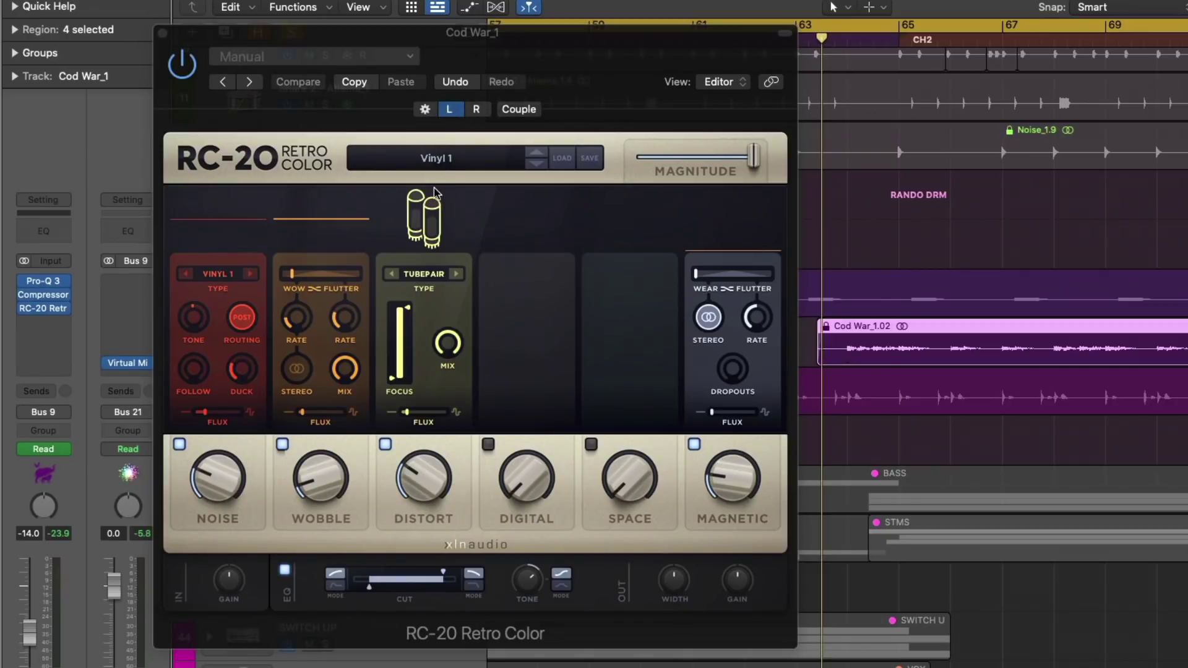
key(v)
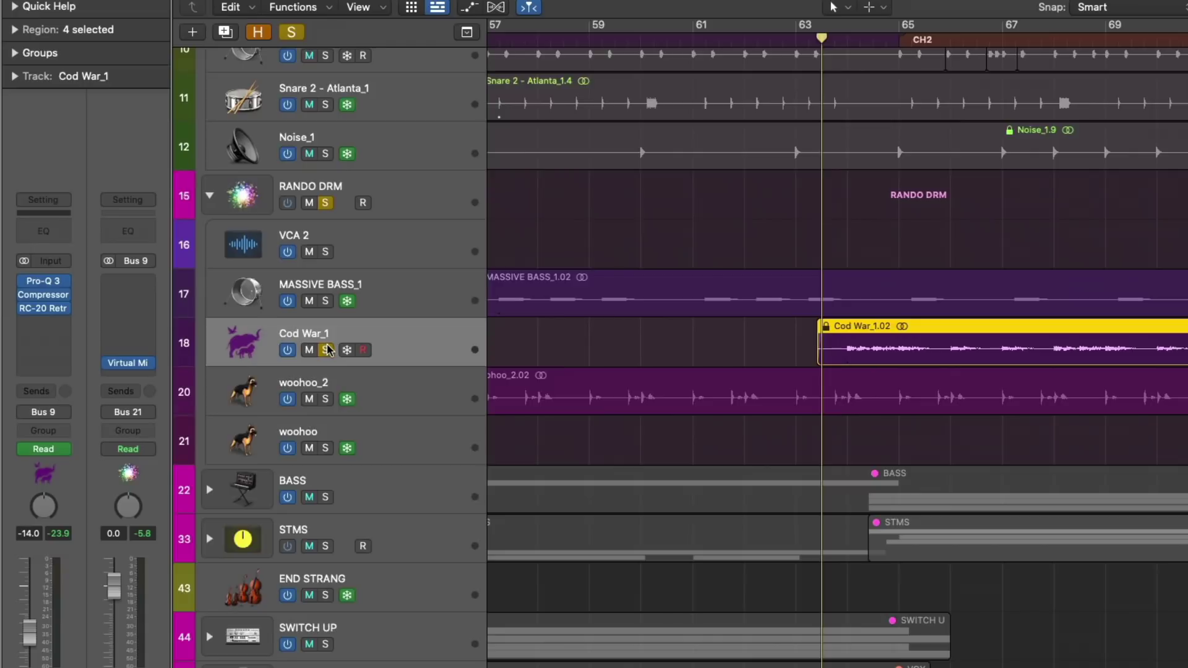
key(v)
Step: While playing, raise right-channel Distort to 83% and left-channel Wobble to 68%
click(466, 121)
key(space)
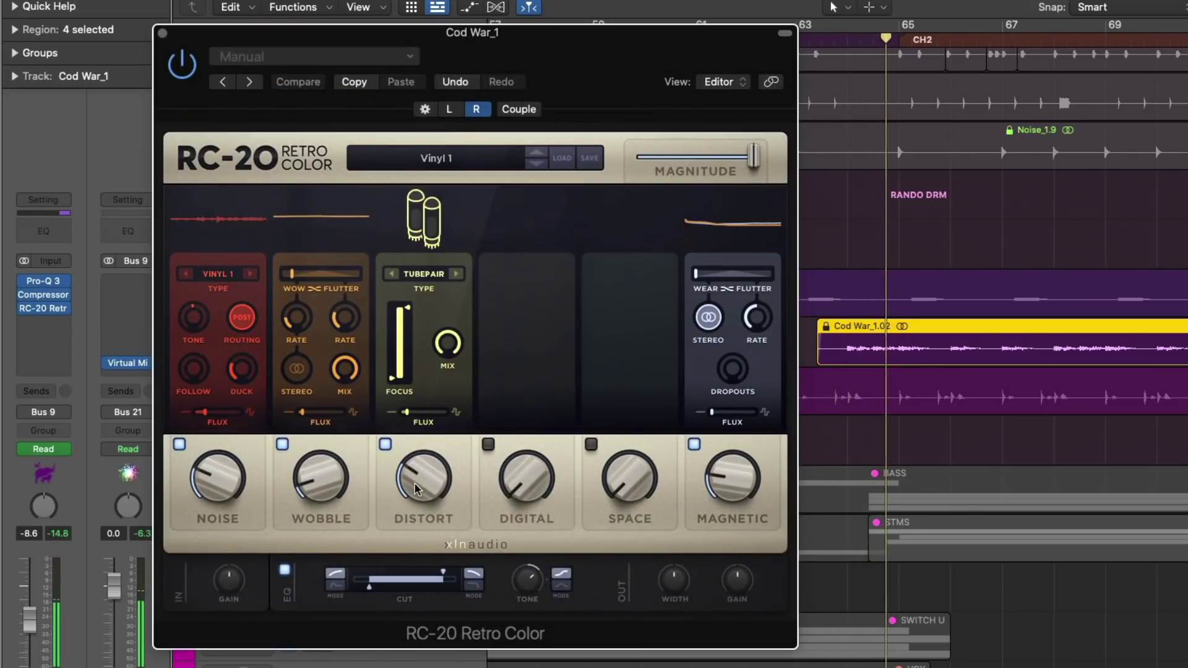
drag(423, 477, 401, 291)
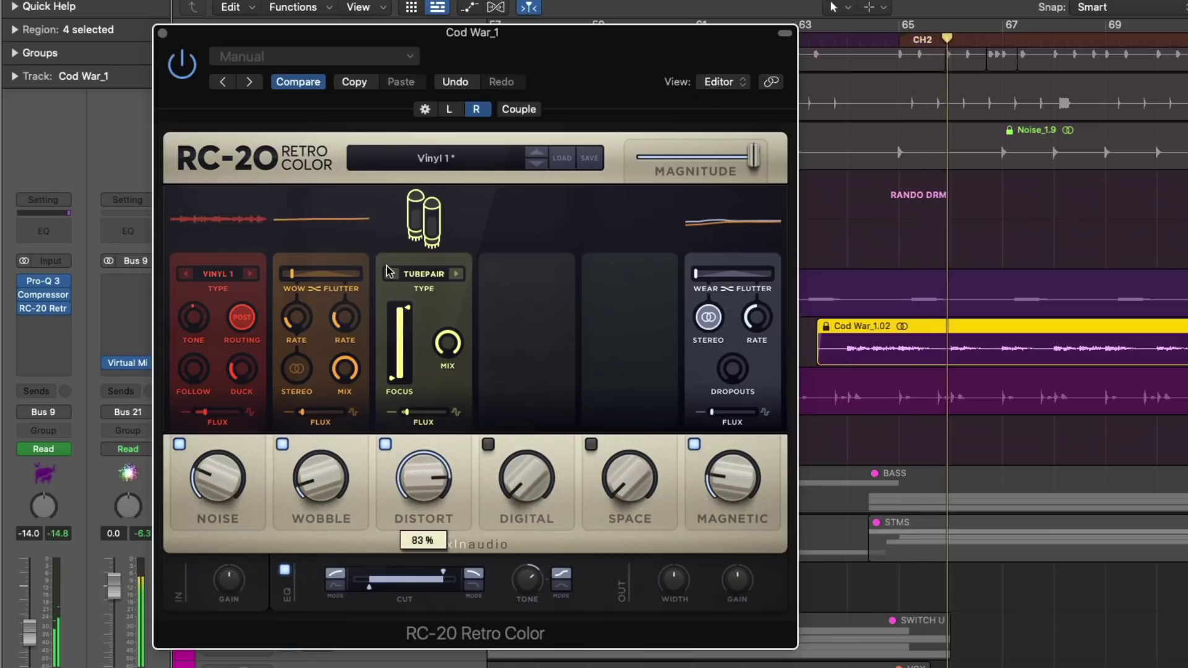
click(449, 109)
drag(320, 477, 306, 289)
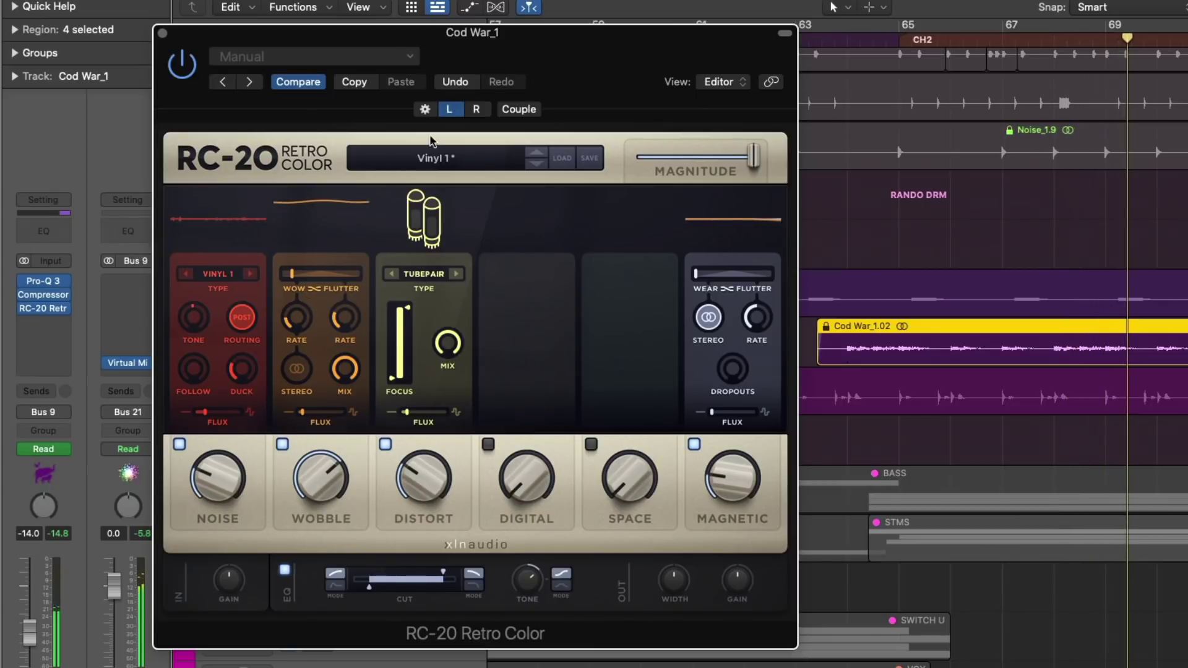
Step: Try RC-20's Mid/Side mode, set it back to Stereo, and close the window
click(423, 109)
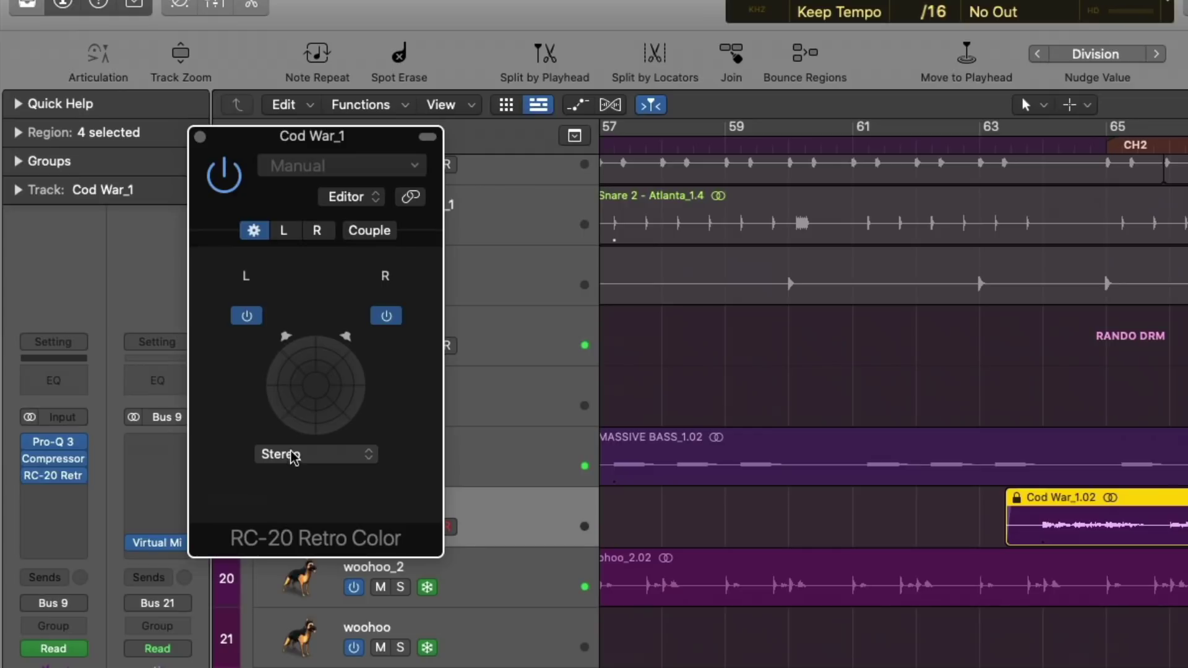
click(293, 456)
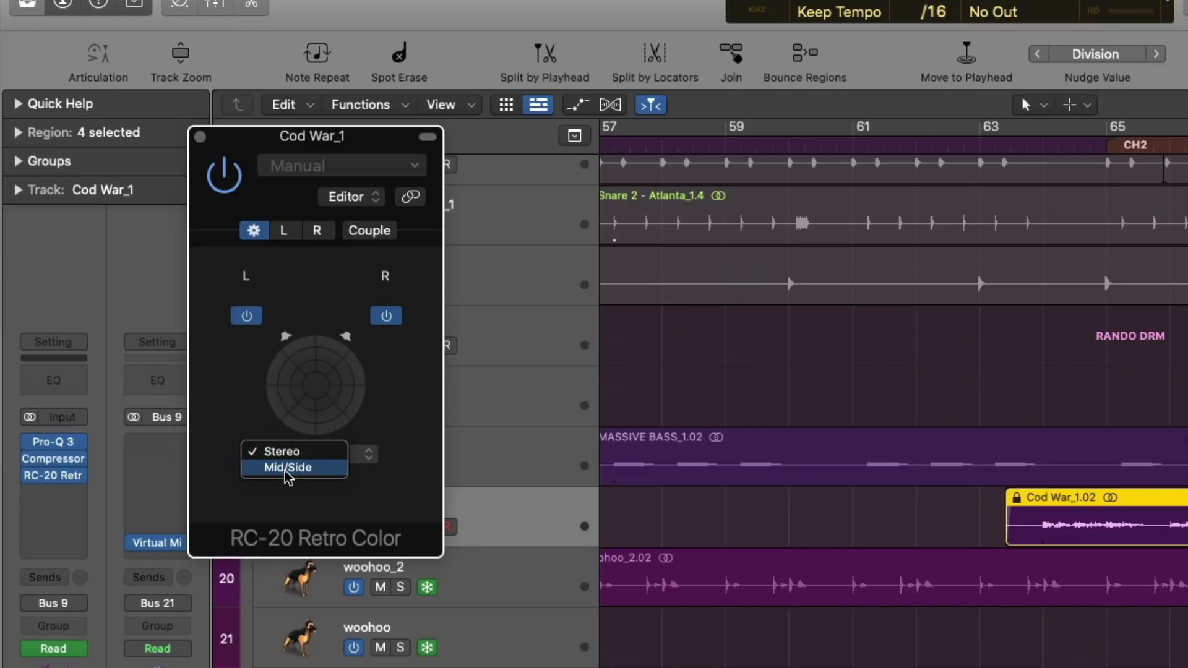
click(287, 468)
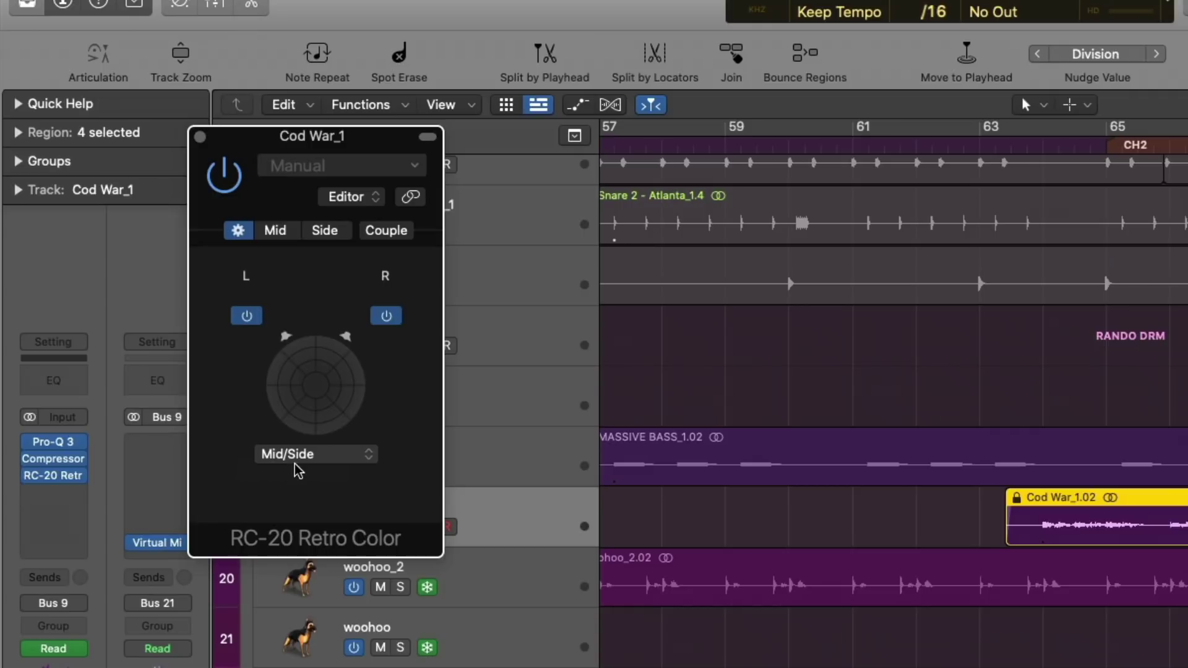
click(303, 454)
click(305, 437)
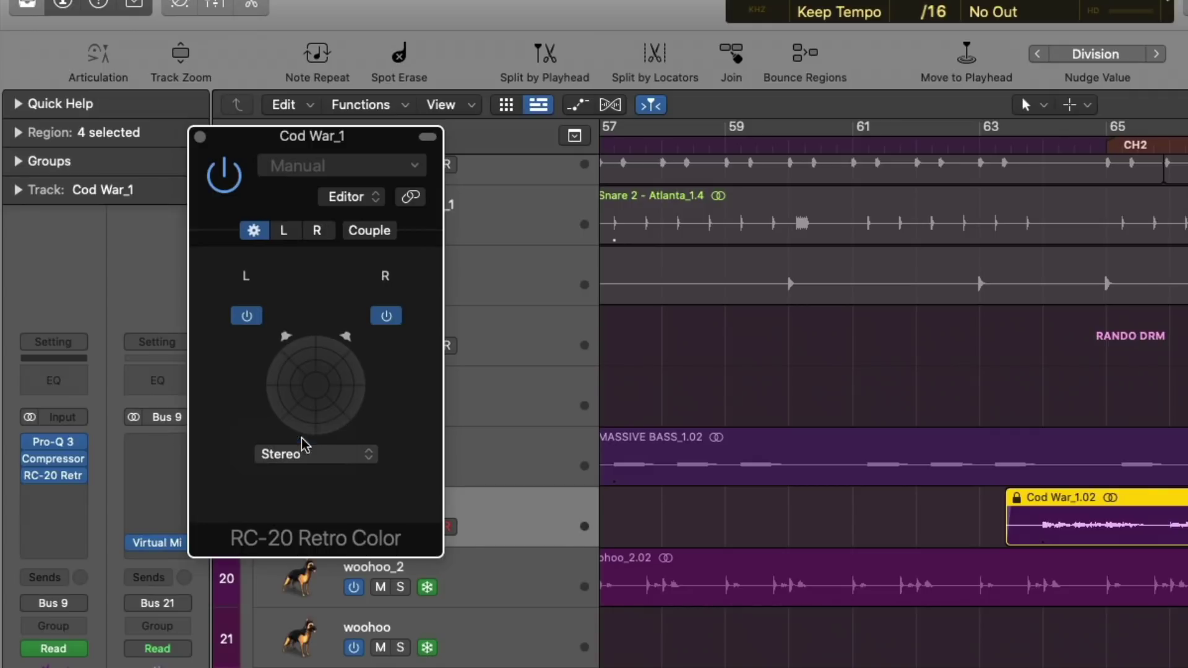
click(200, 137)
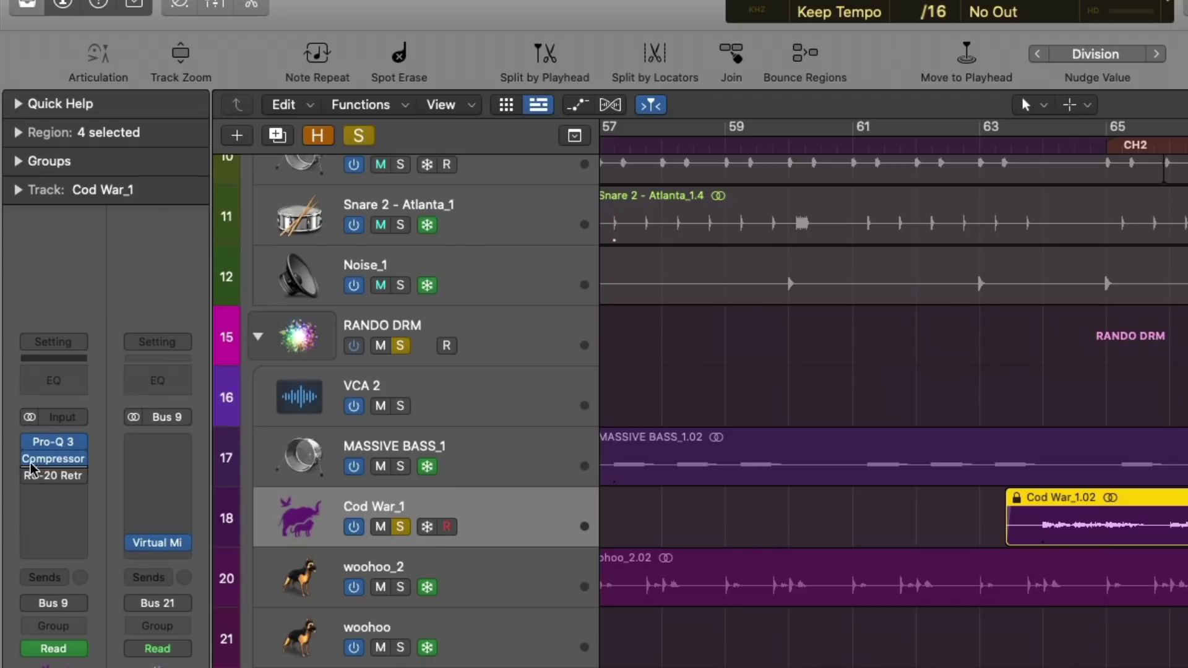
Step: Add a Channel EQ to Cod War_1, then set its slot to No Plug-in
click(50, 382)
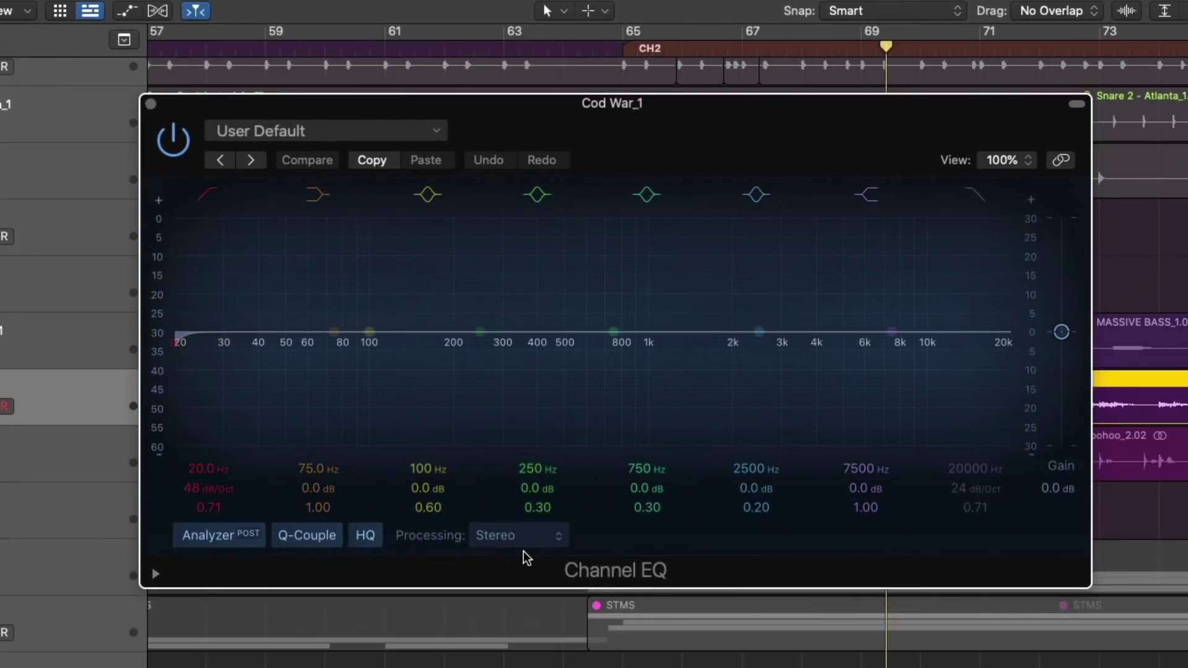
click(481, 527)
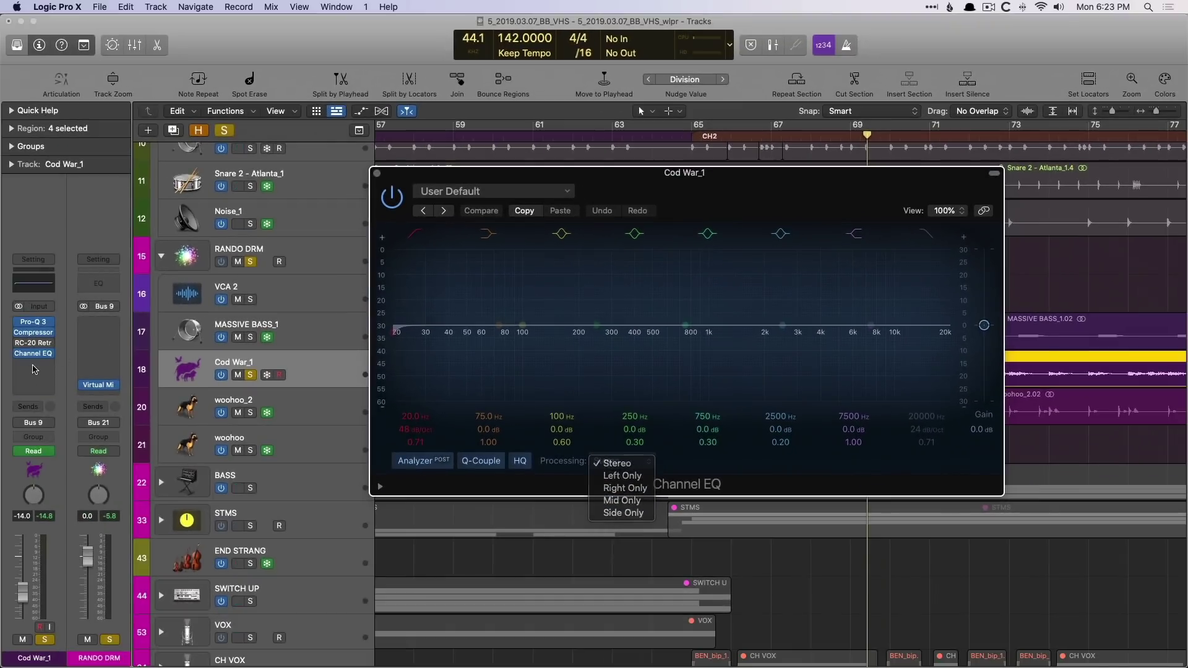
click(34, 370)
click(49, 353)
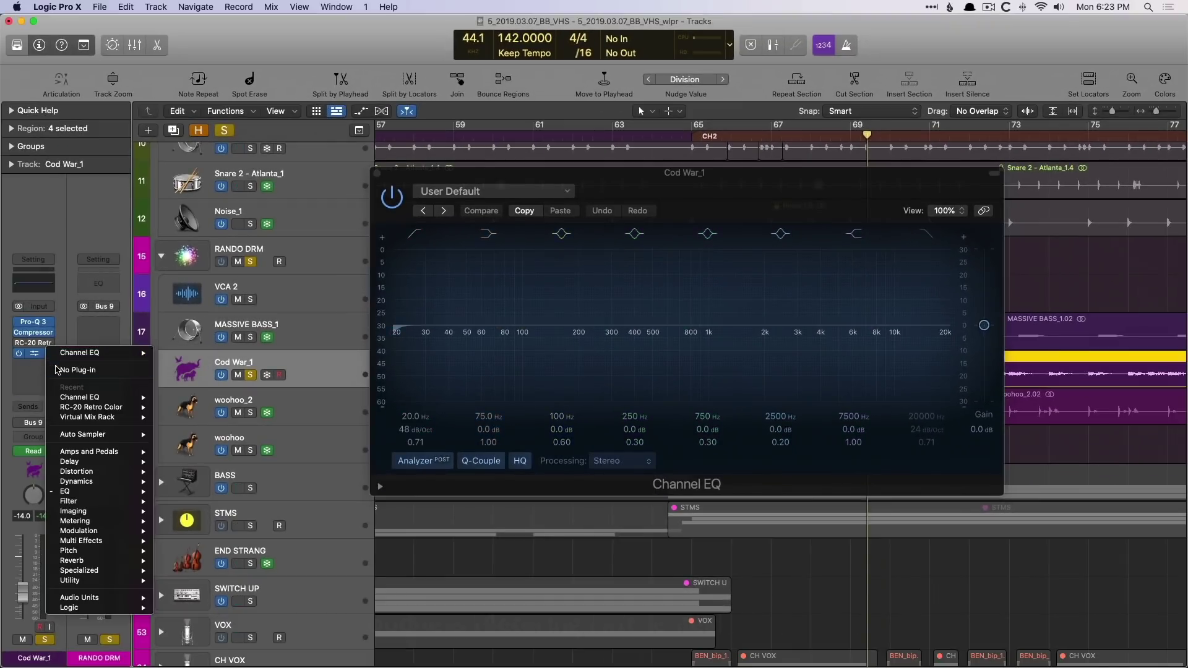
click(56, 368)
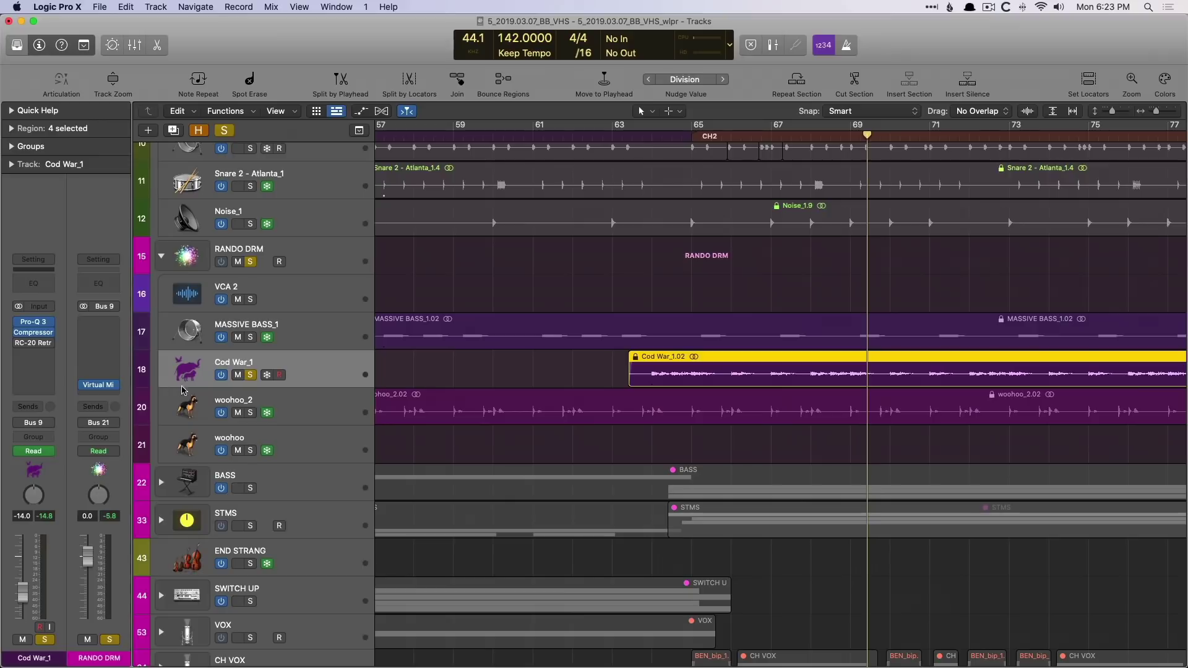
Step: Un-solo Cod War_1, zoom to bars 61–95, set the playhead to bar 65, and open the Mixer
click(250, 375)
ctrl+alt+click(514, 319)
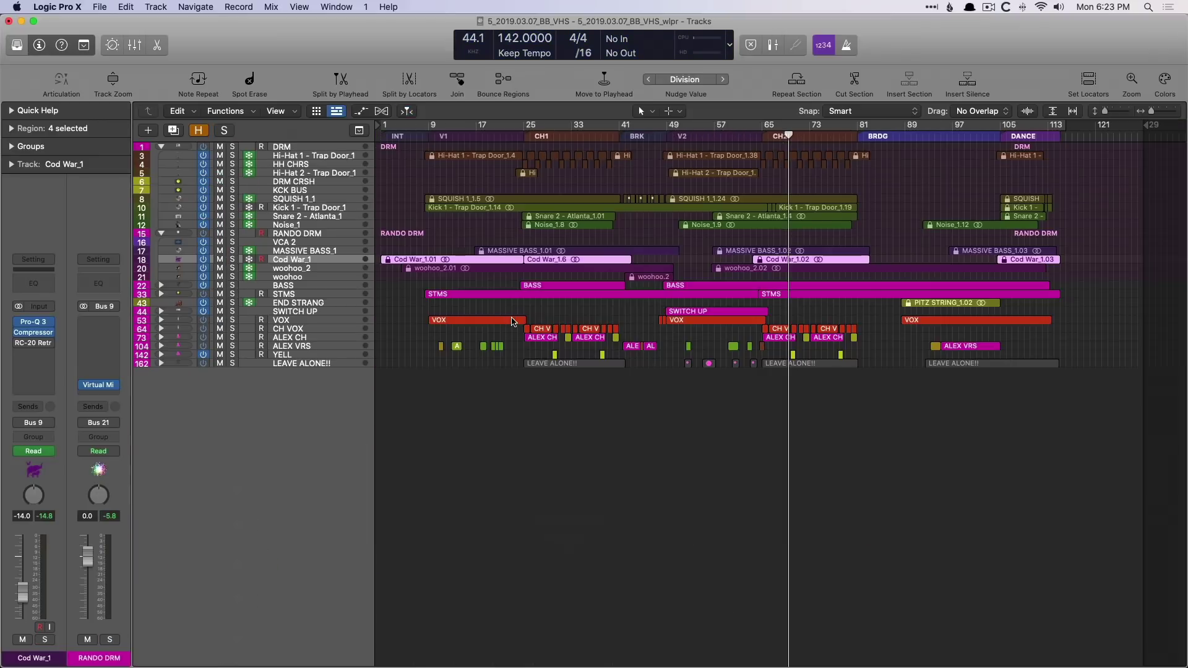
drag(734, 271, 947, 469)
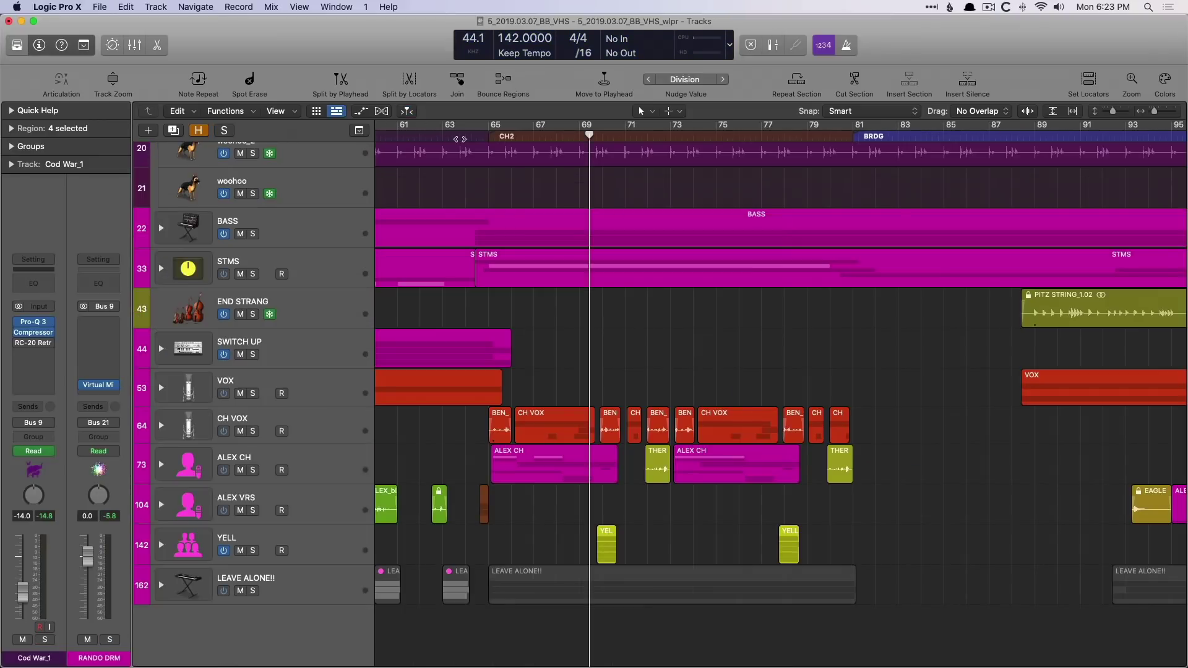
click(488, 138)
key(x)
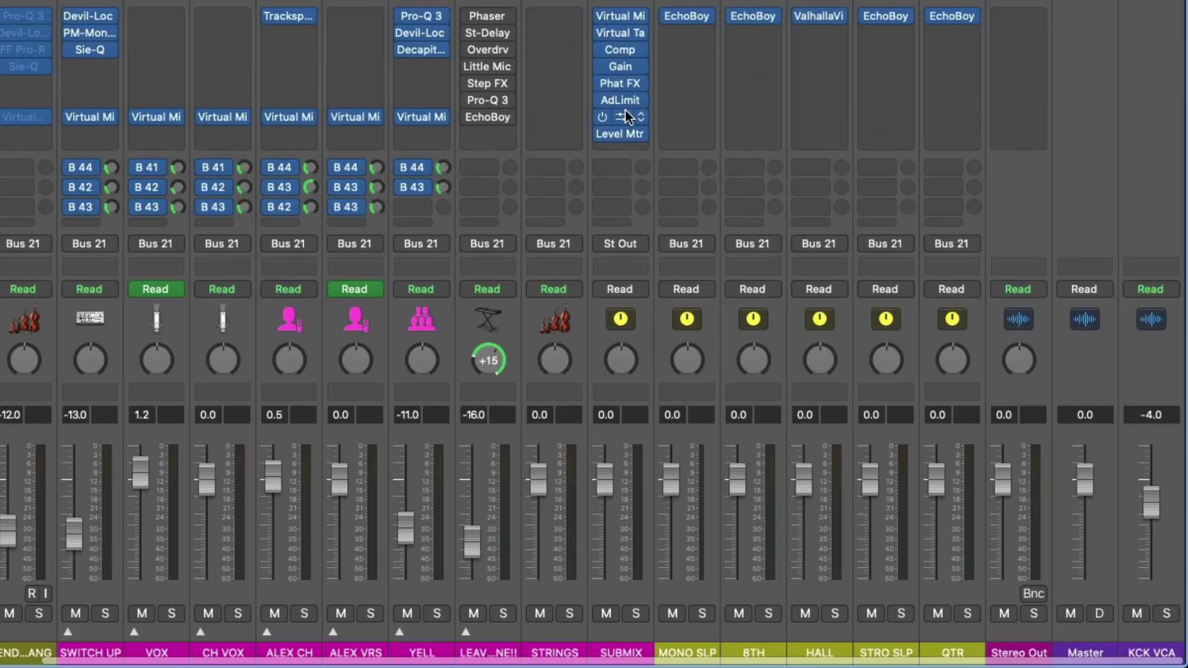
Step: Insert a Loudness Meter on SUBMIX, open its Level Meter too, and arrange both windows
click(622, 117)
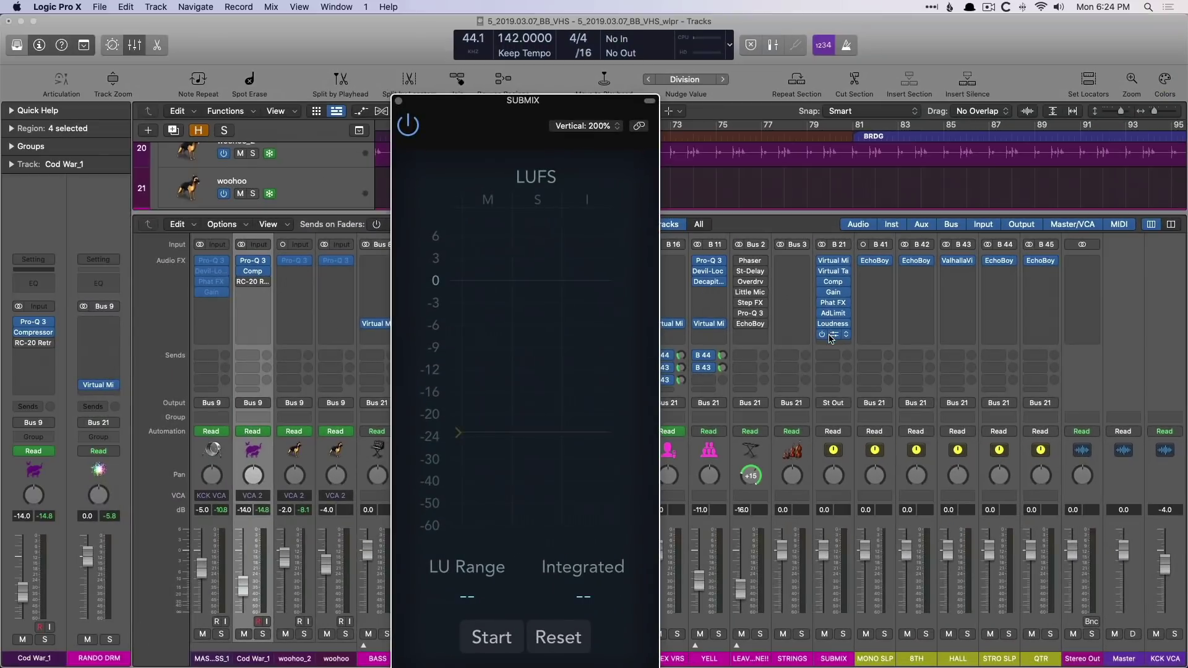
click(619, 137)
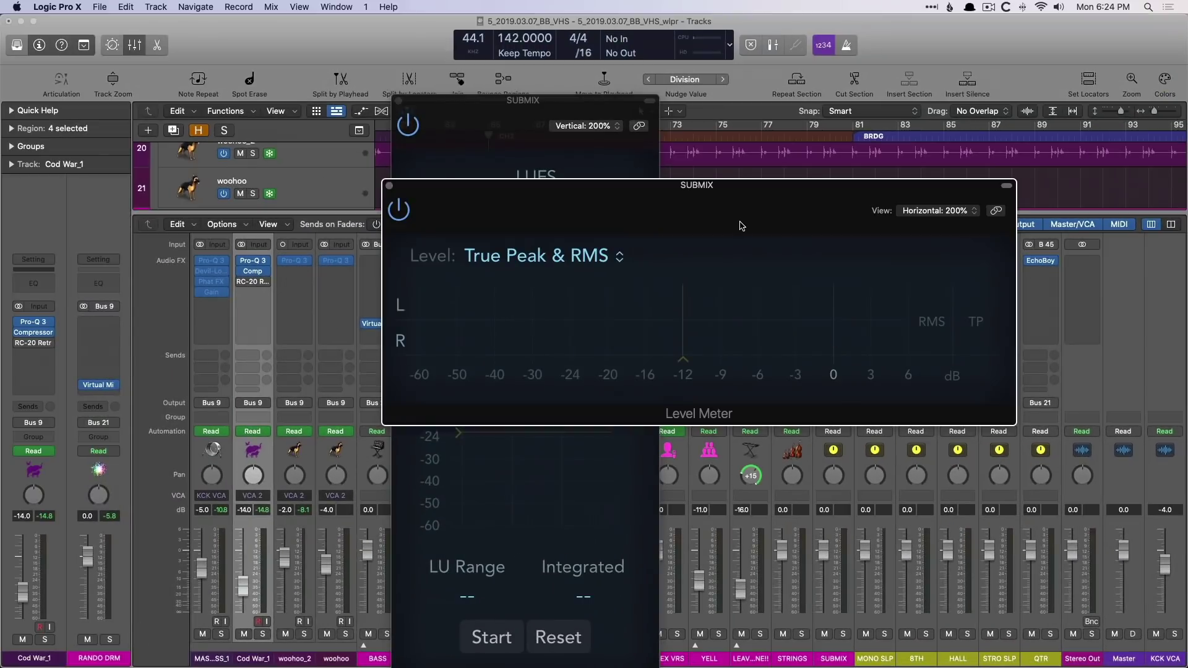
drag(741, 225, 905, 452)
drag(477, 112, 365, 77)
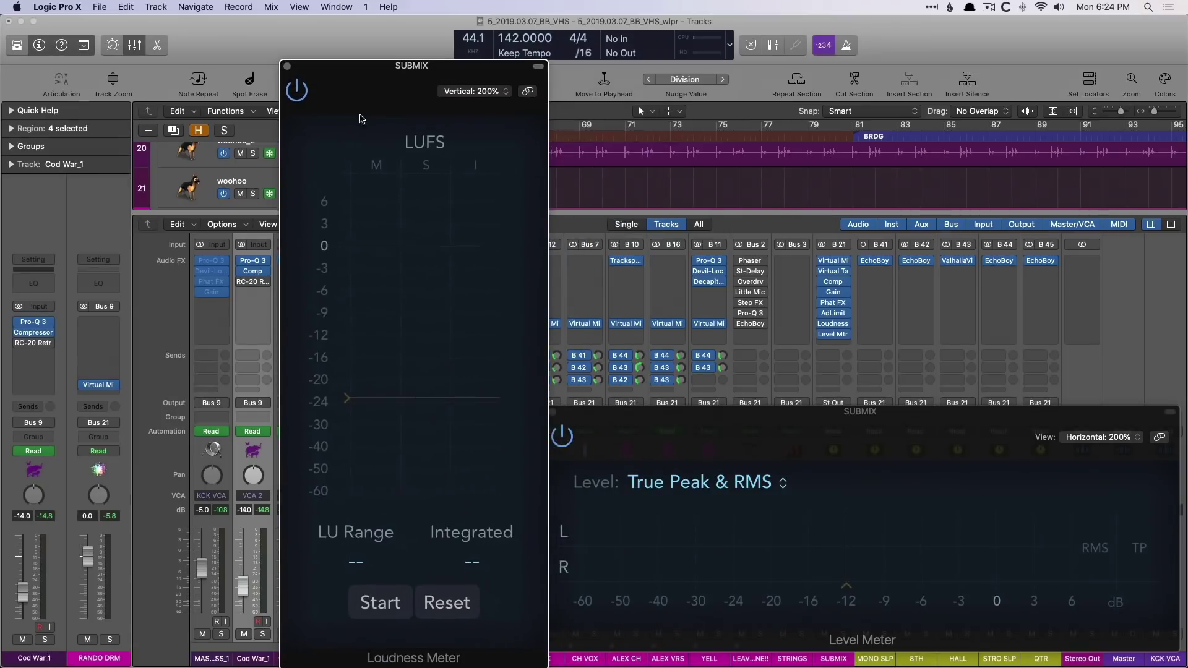
key(v)
key(x)
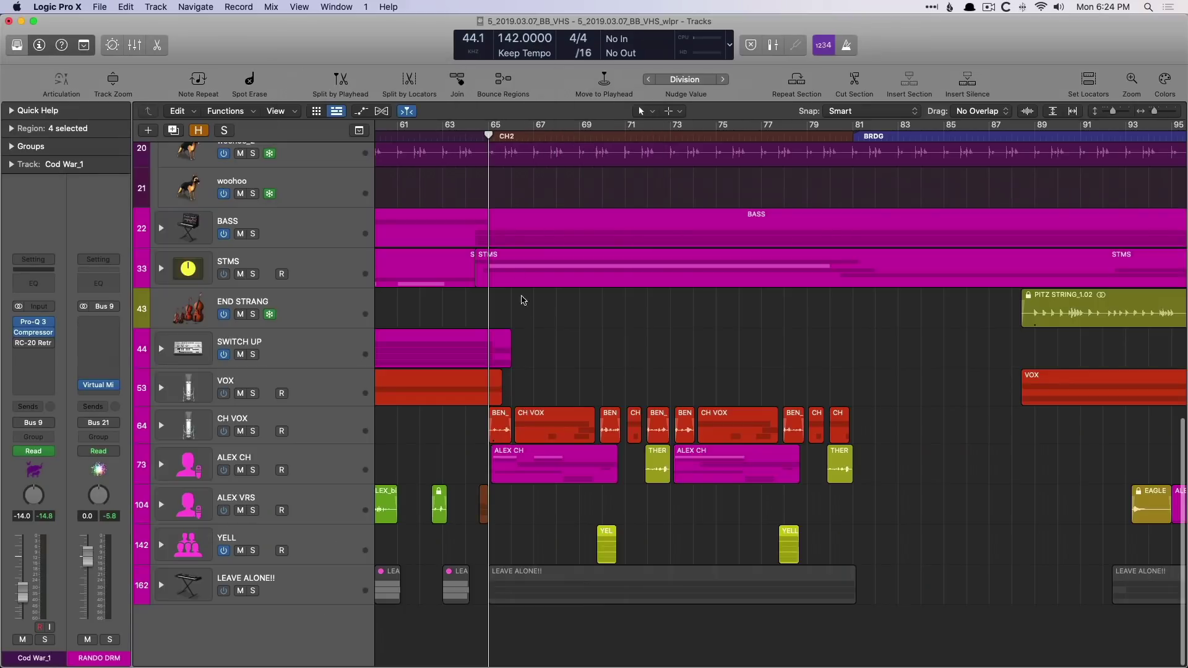
key(v)
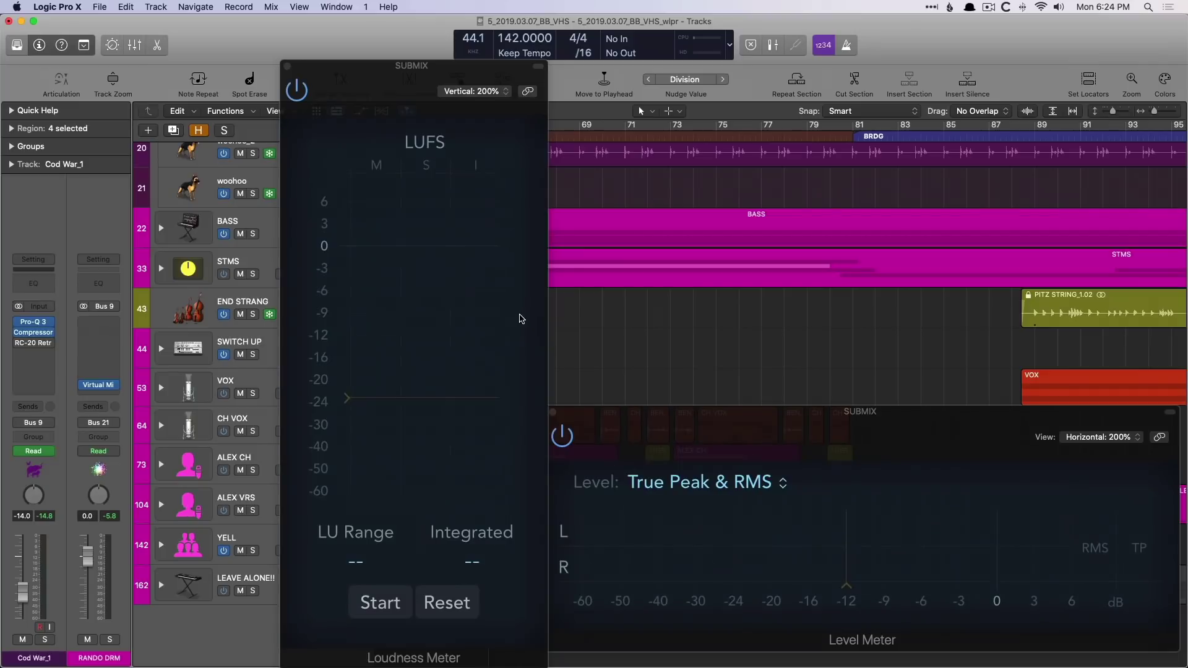
Step: Play and measure SUBMIX loudness: -11.2 LUFS integrated, LU Range 4.7, true peak -0.1
key(space)
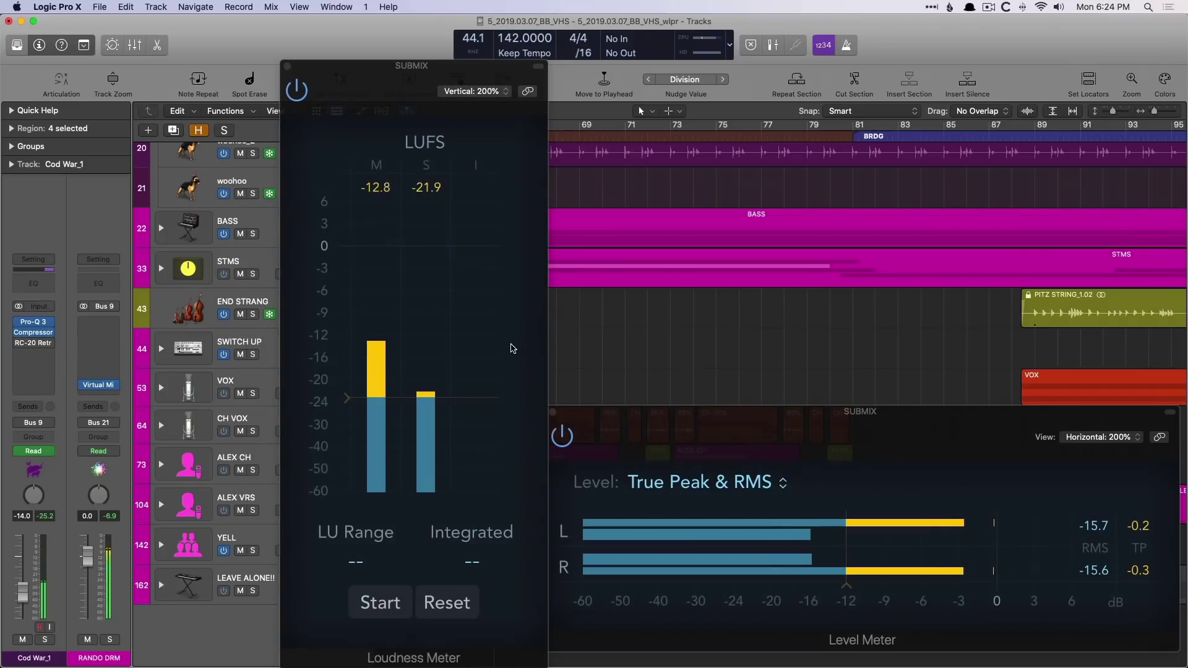
click(386, 608)
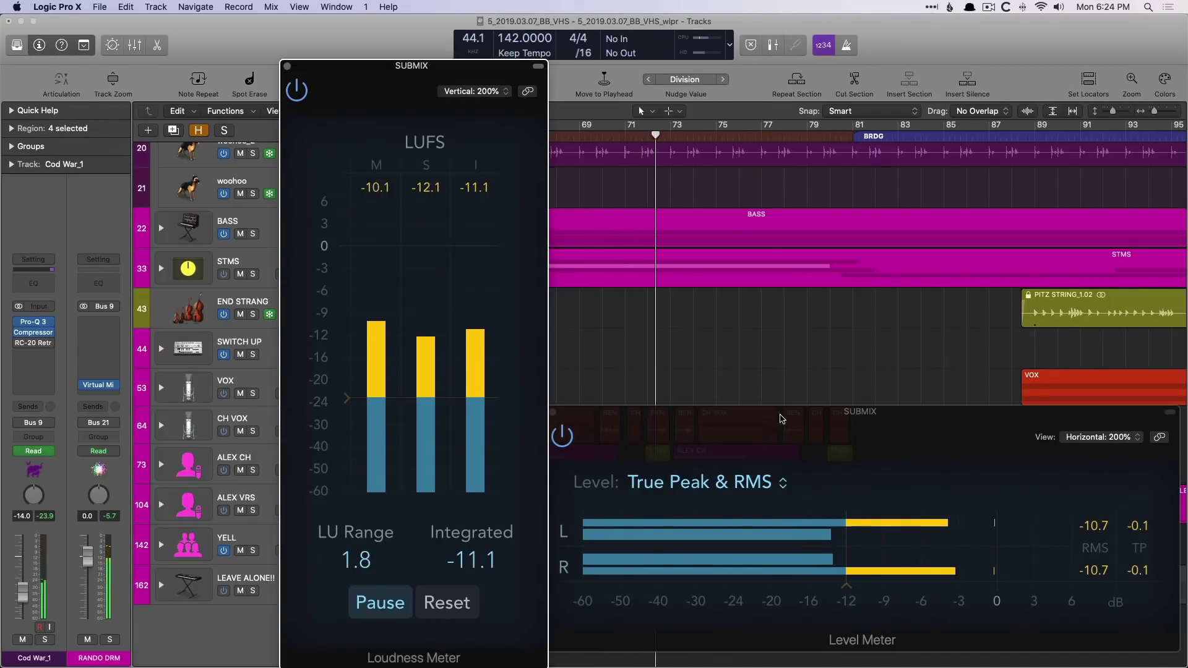
key(space)
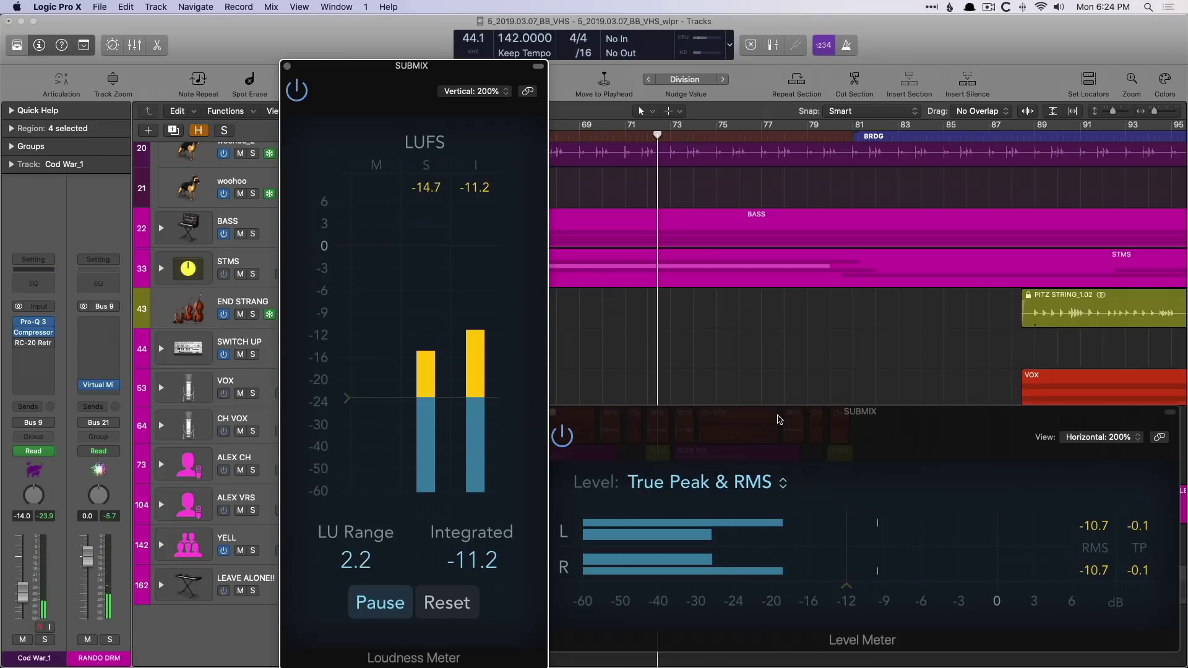
key(v)
scroll(886, 451, up, 15)
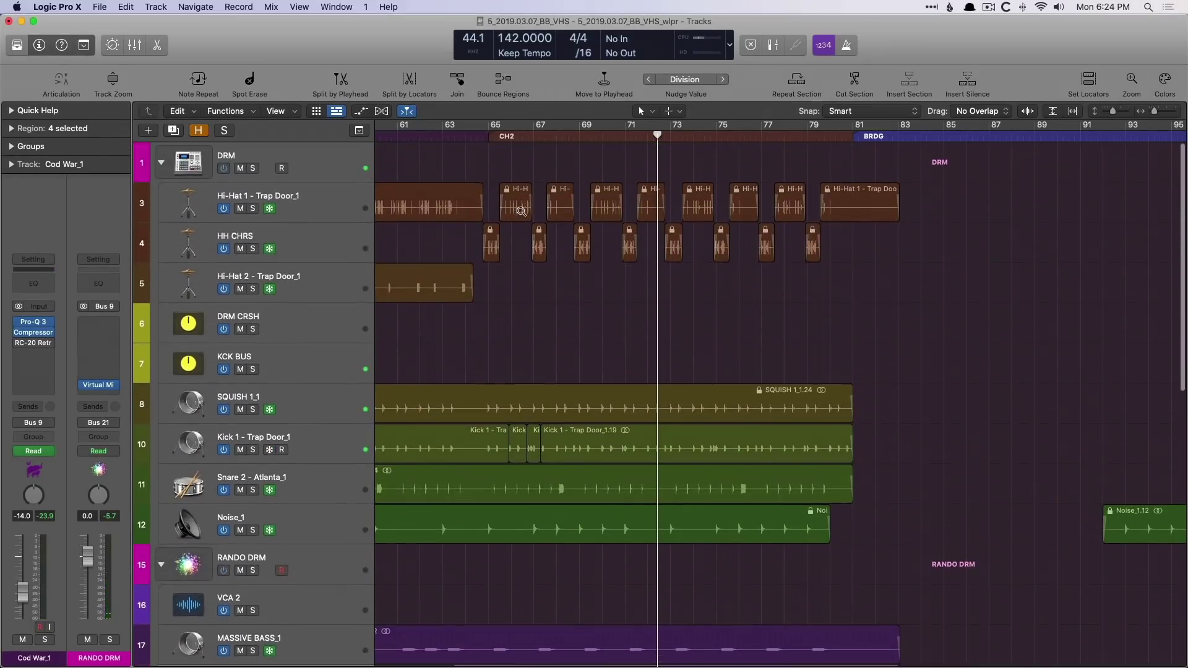
scroll(523, 212, down, 5)
key(z)
key(z)
scroll(574, 290, down, 10)
key(v)
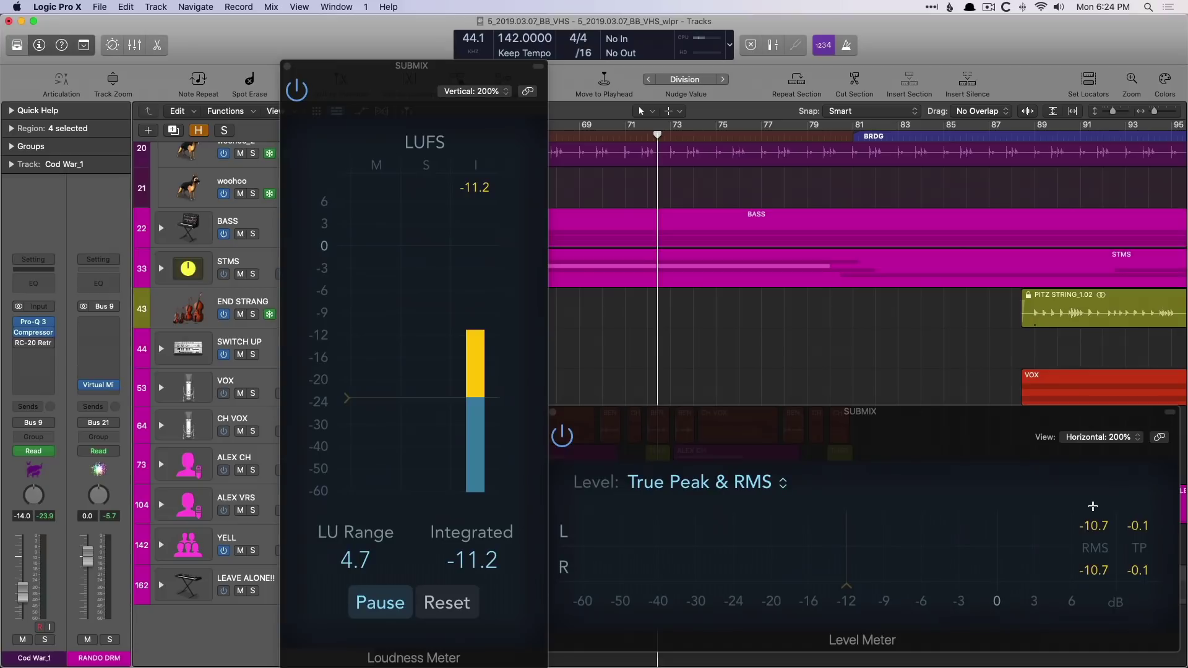
Step: Raise the SUBMIX Adaptive Limiter gain to 8.5 dB and move its window off the meters
key(v)
key(x)
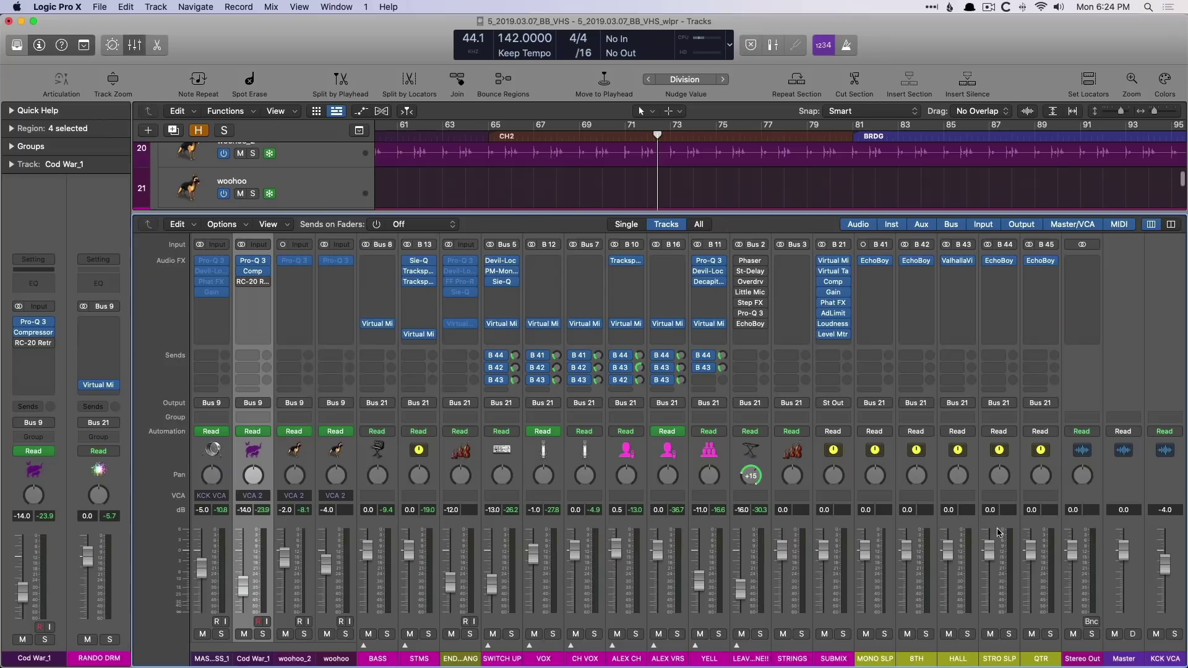
key(v)
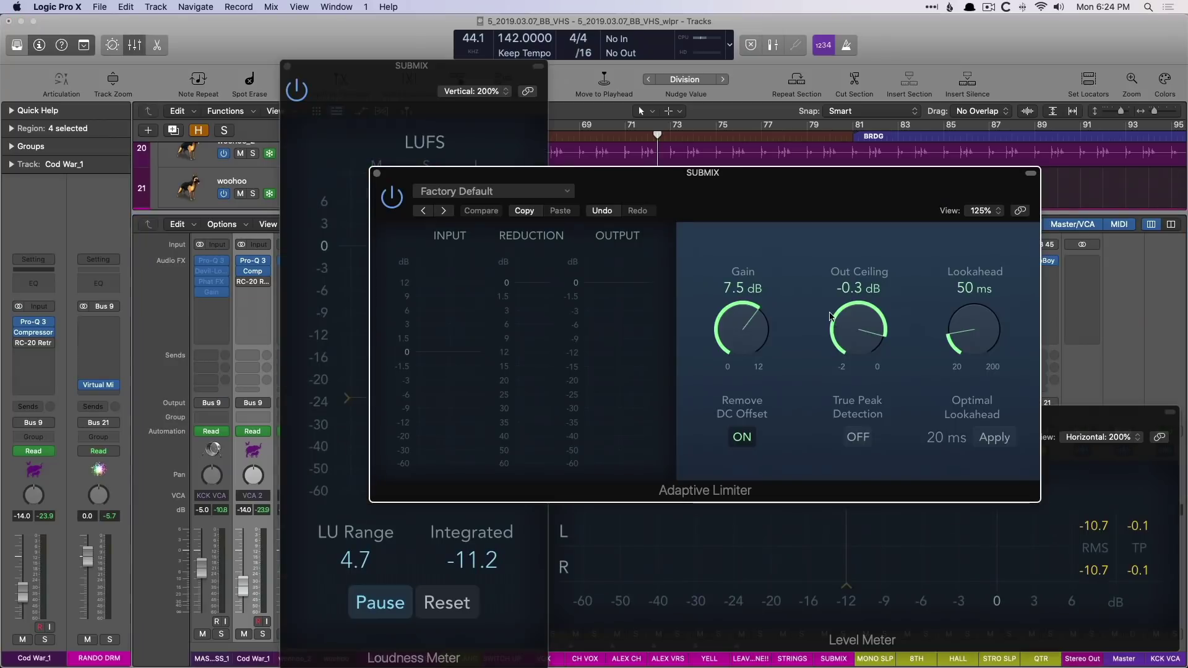
drag(747, 321, 748, 317)
drag(697, 193, 821, 97)
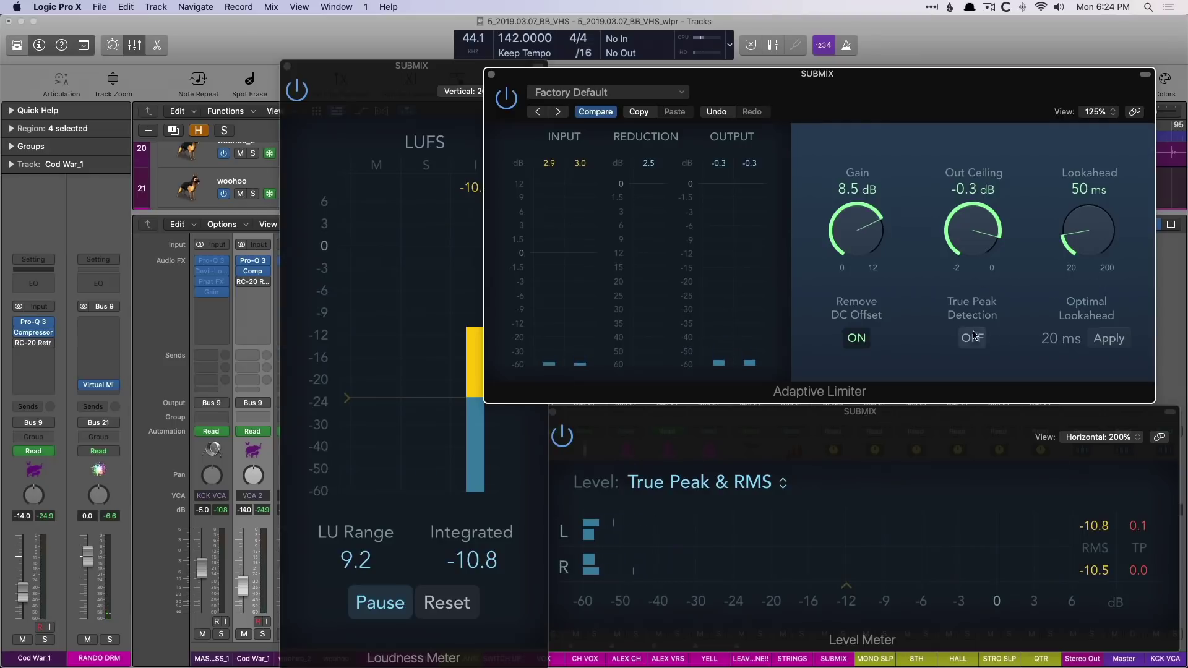
Step: Play from bar 71 and recheck the loudness meter, now reading -11.1 LUFS integrated
key(v)
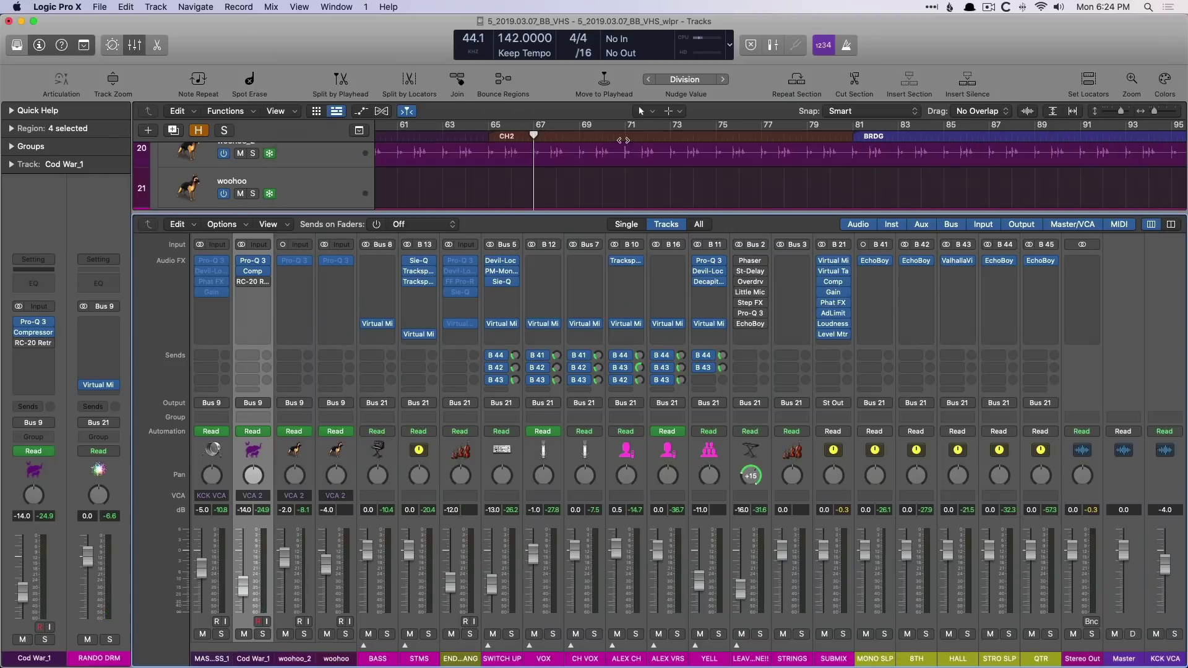
click(624, 137)
key(v)
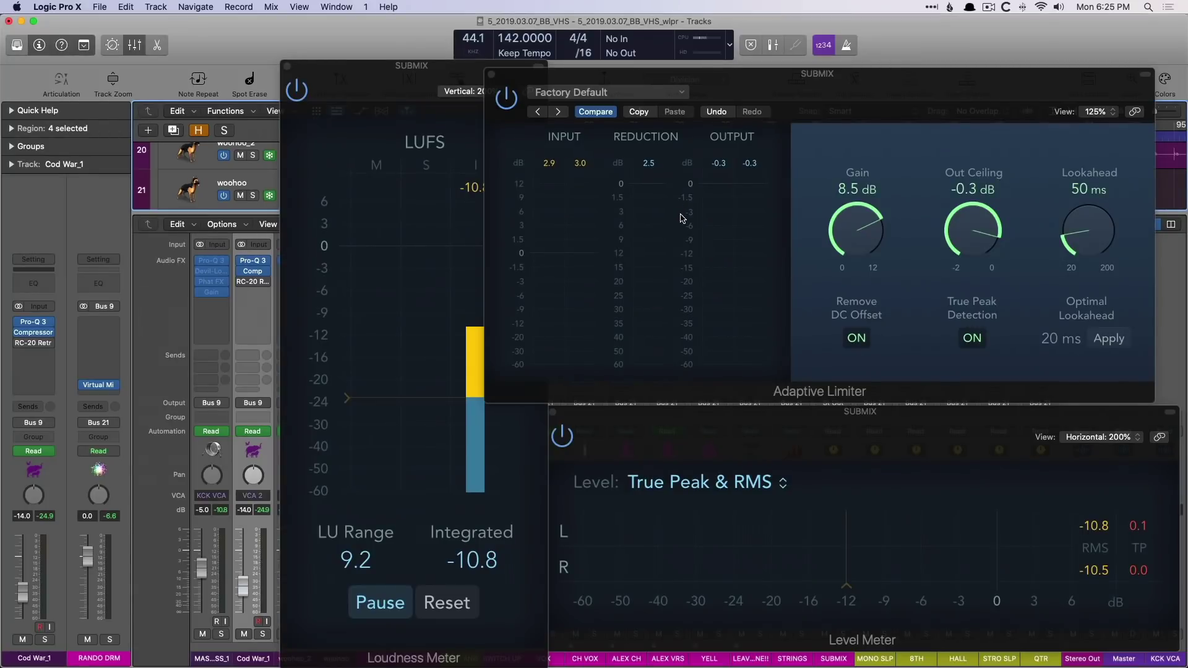
key(space)
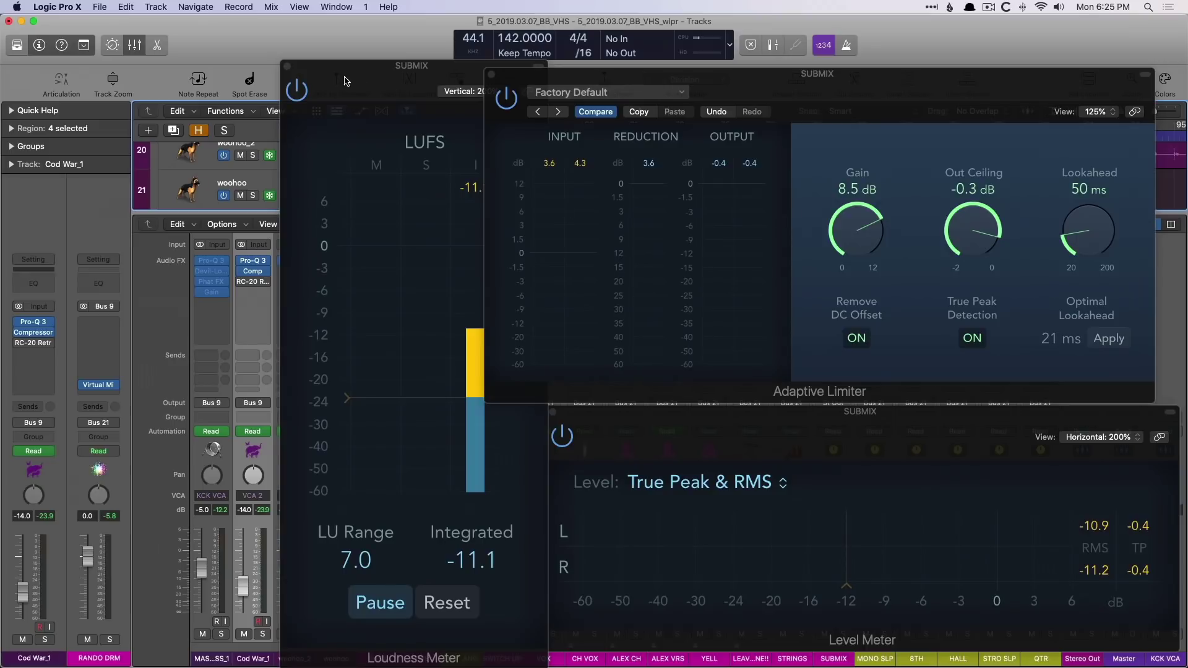
click(377, 89)
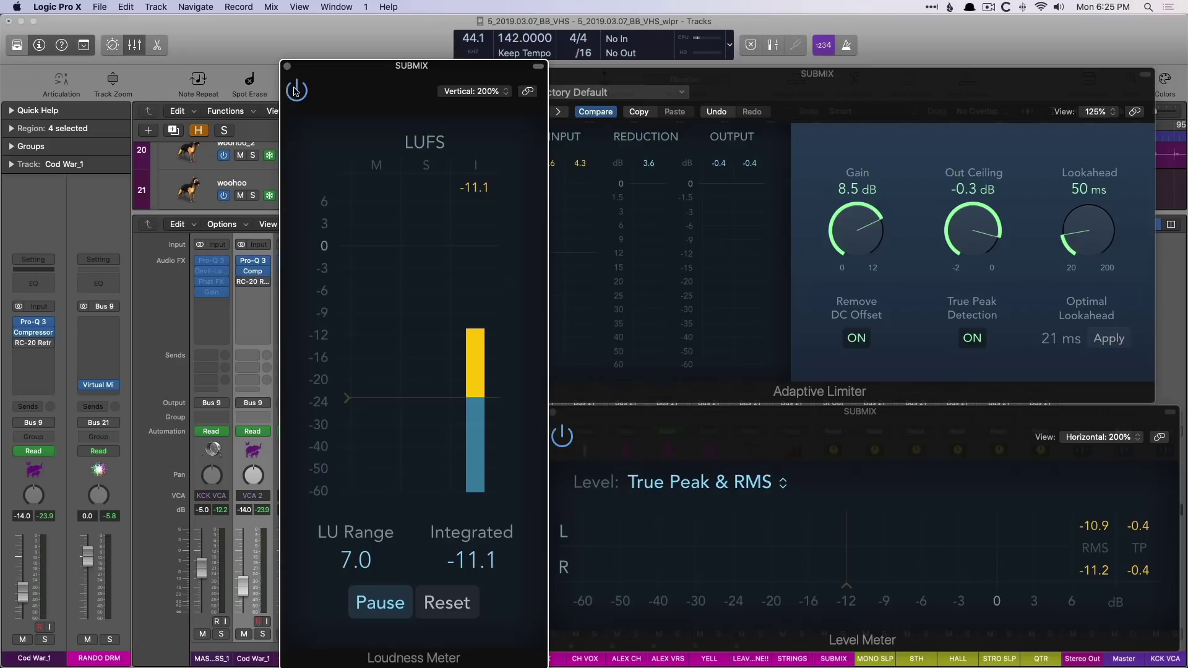
Step: Close the SUBMIX plug-in windows and change the SUBMIX output to Surround
alt+click(289, 67)
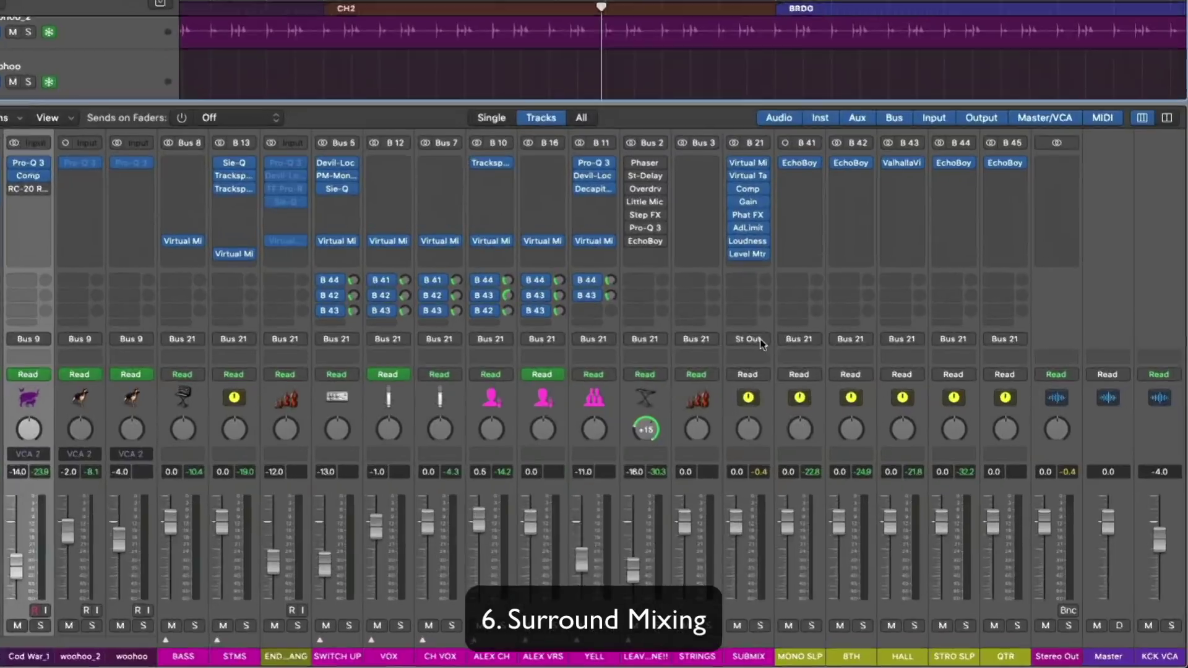
click(832, 403)
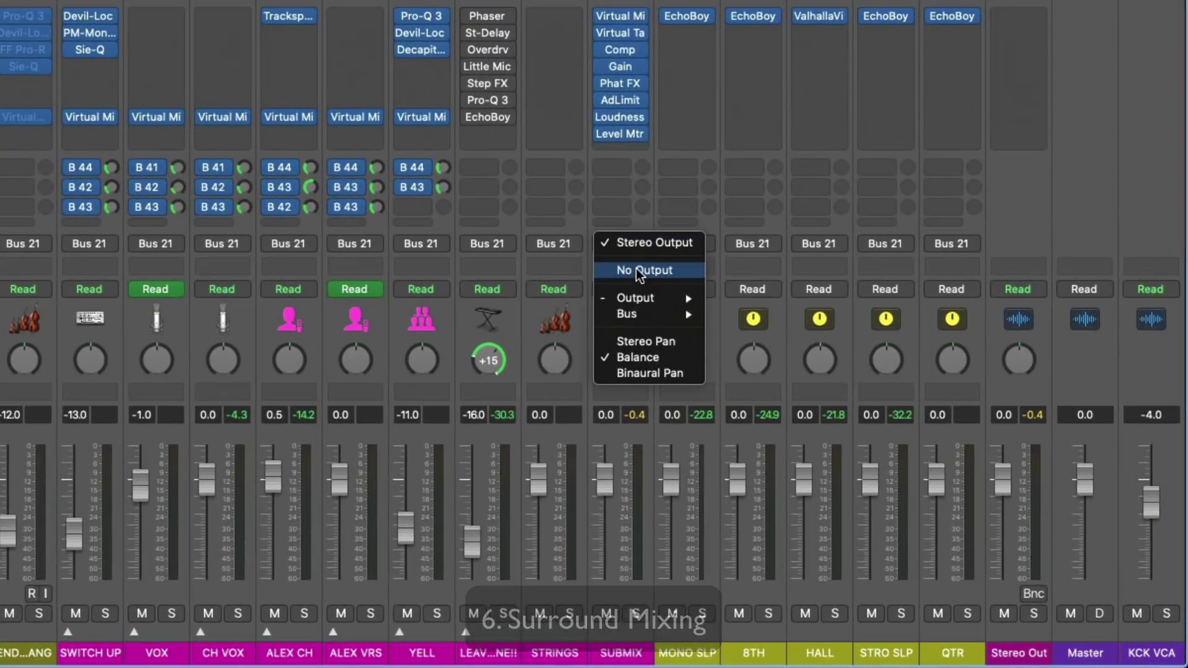
mouse_move(637, 297)
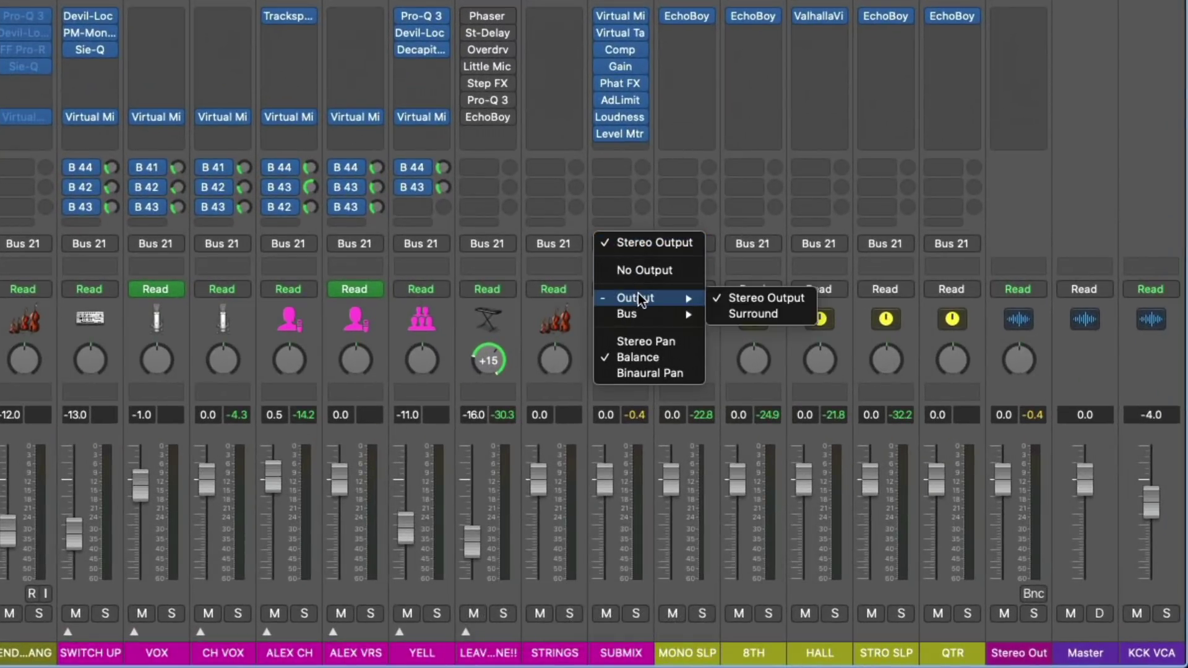
click(747, 315)
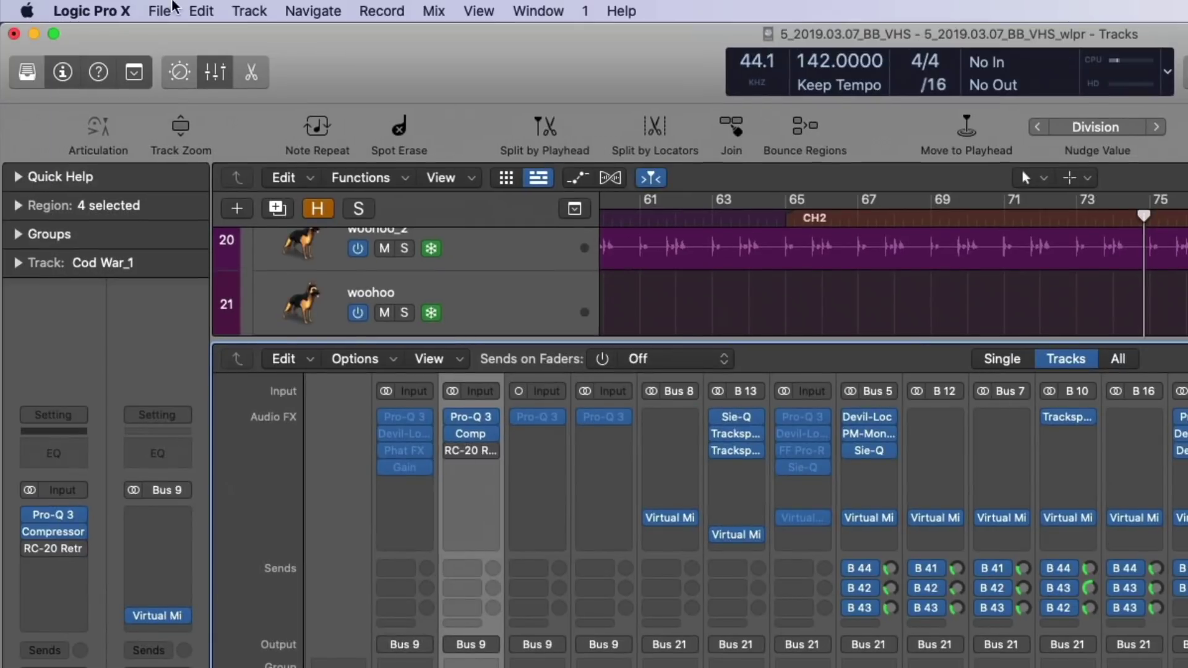
Step: Keep the Audio I/O surround format at 5.1 (ITU 775) and pan SUBMIX to front centre
click(84, 7)
mouse_move(195, 66)
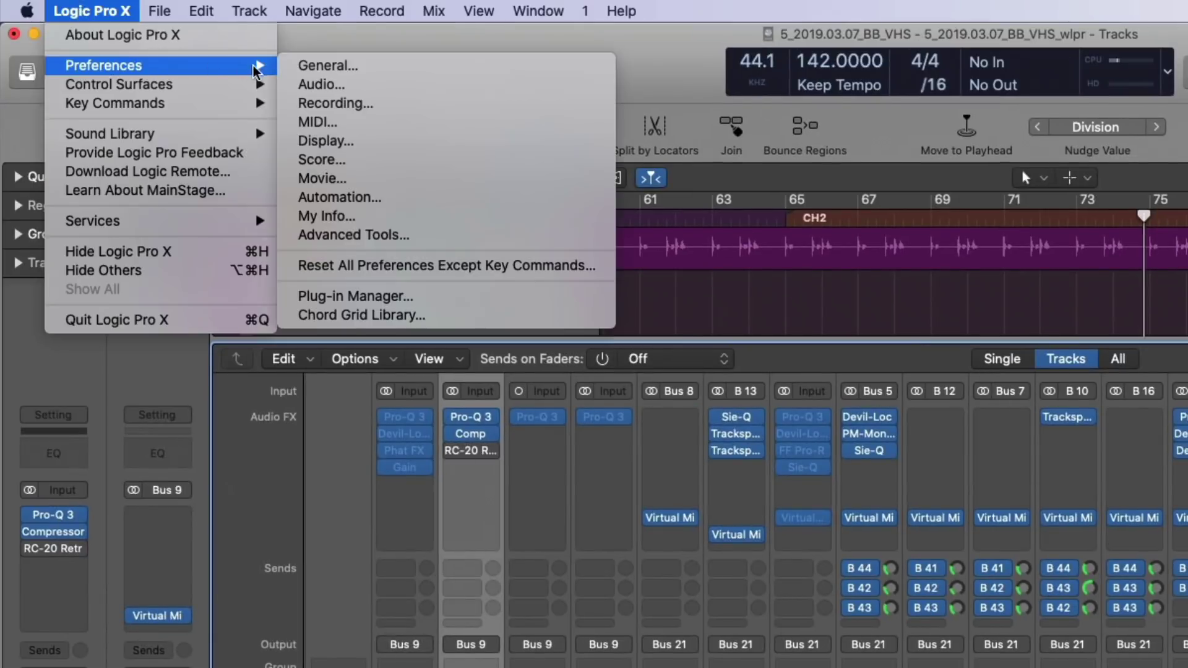
click(288, 84)
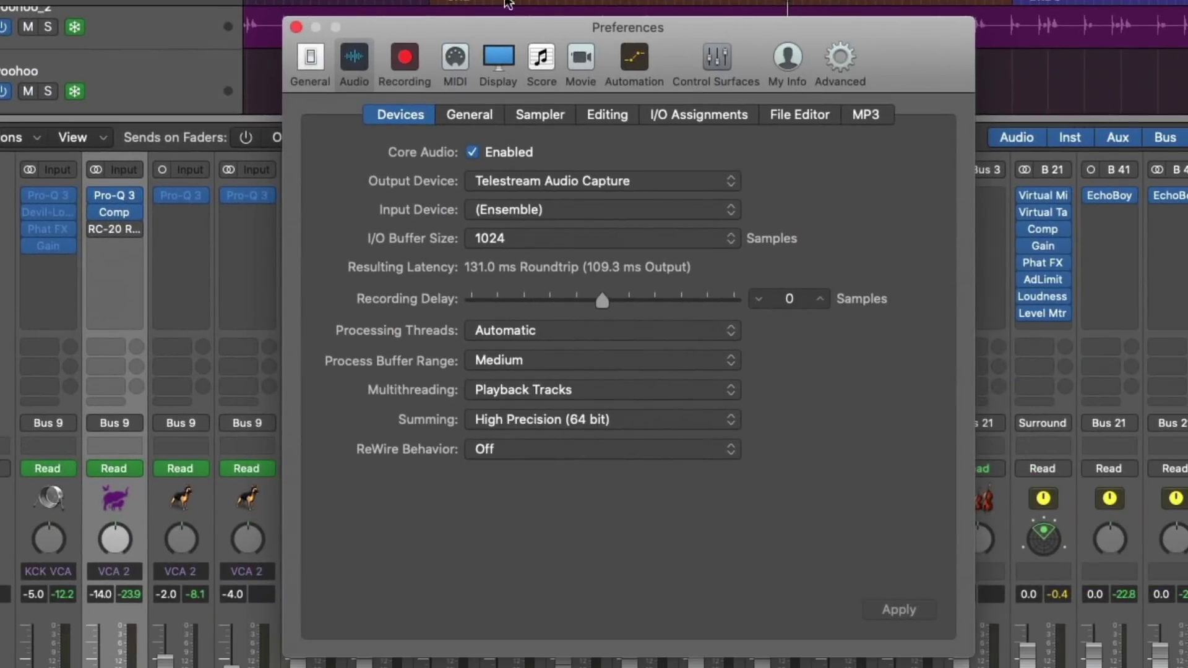
click(725, 119)
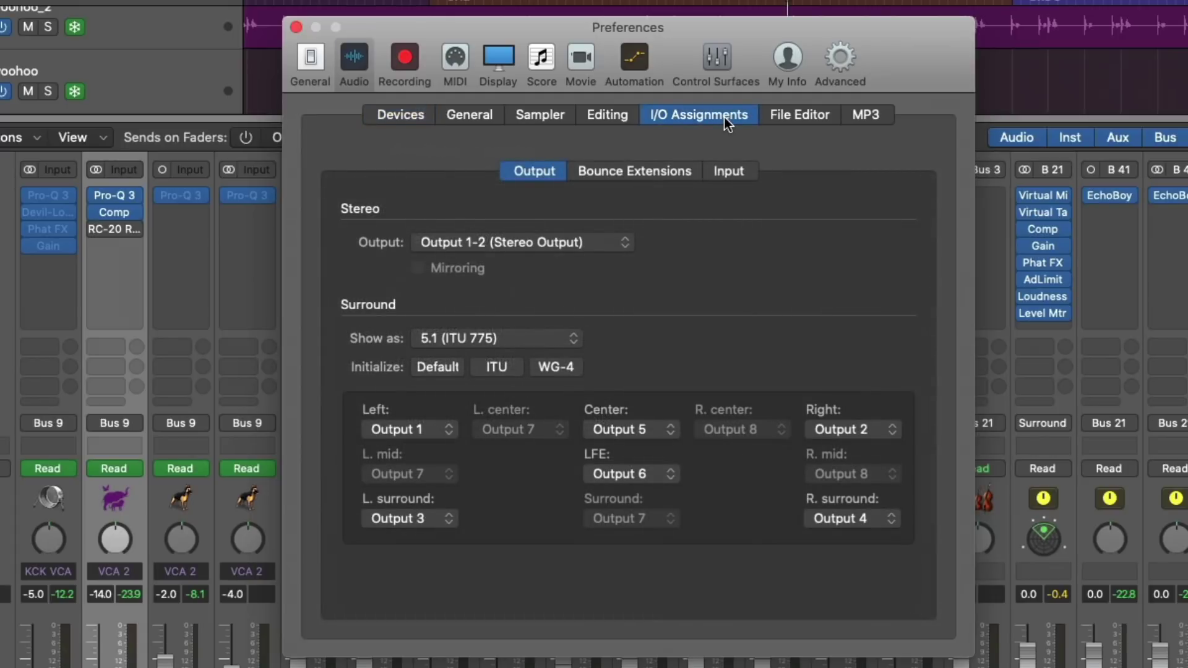
click(510, 343)
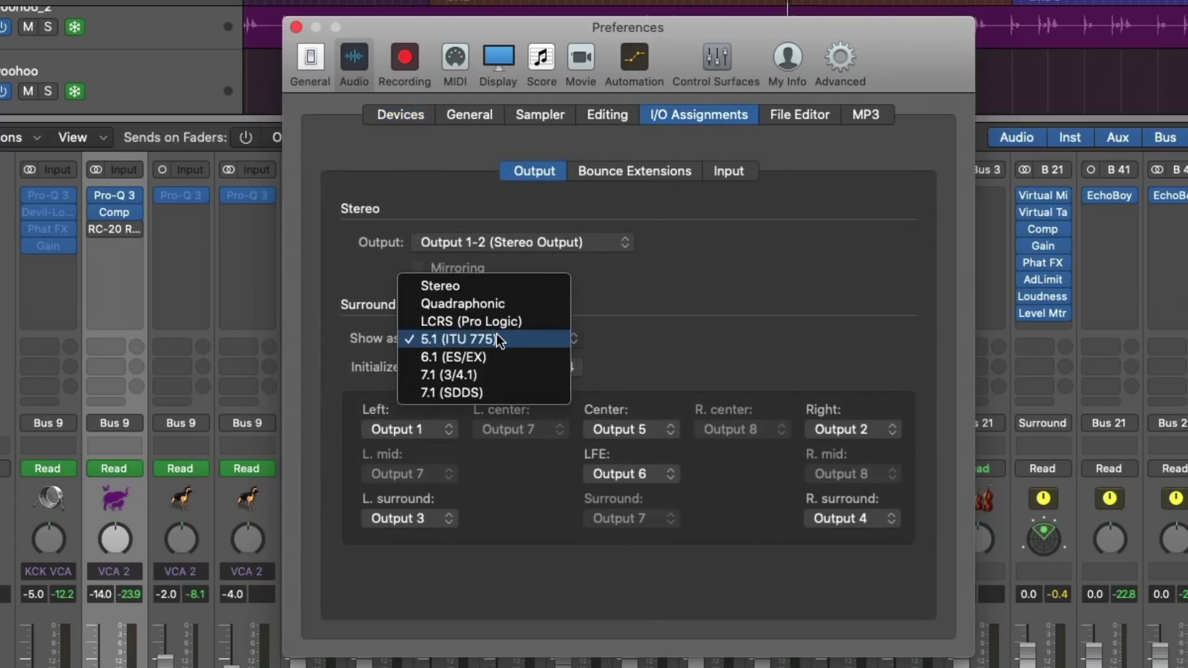
click(295, 27)
drag(683, 352, 688, 365)
Step: In the SUBMIX Surround Panner, set Spread to +79 and angle to 0.0, then close it
double_click(687, 365)
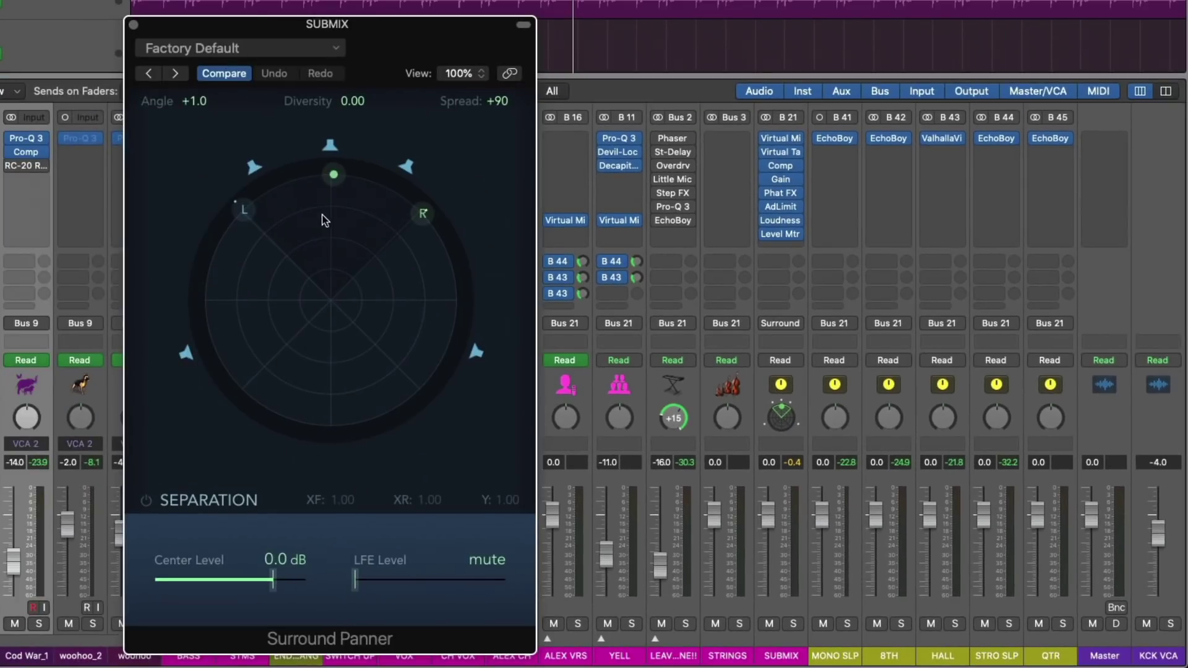
drag(247, 209, 276, 229)
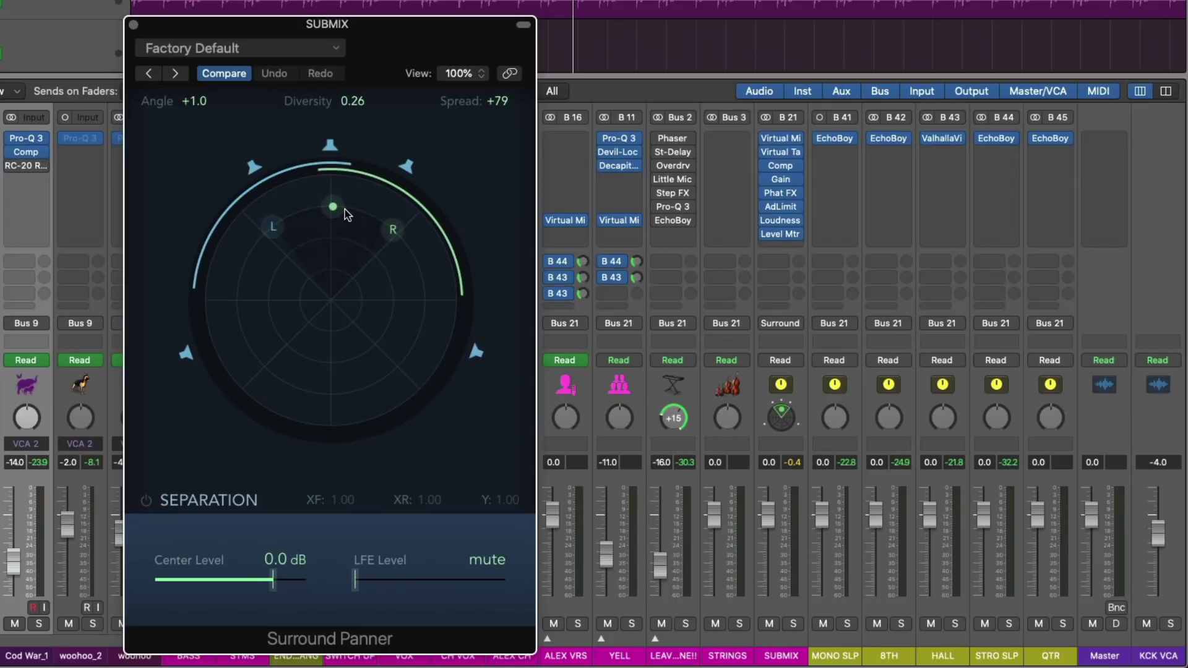
drag(345, 210, 332, 176)
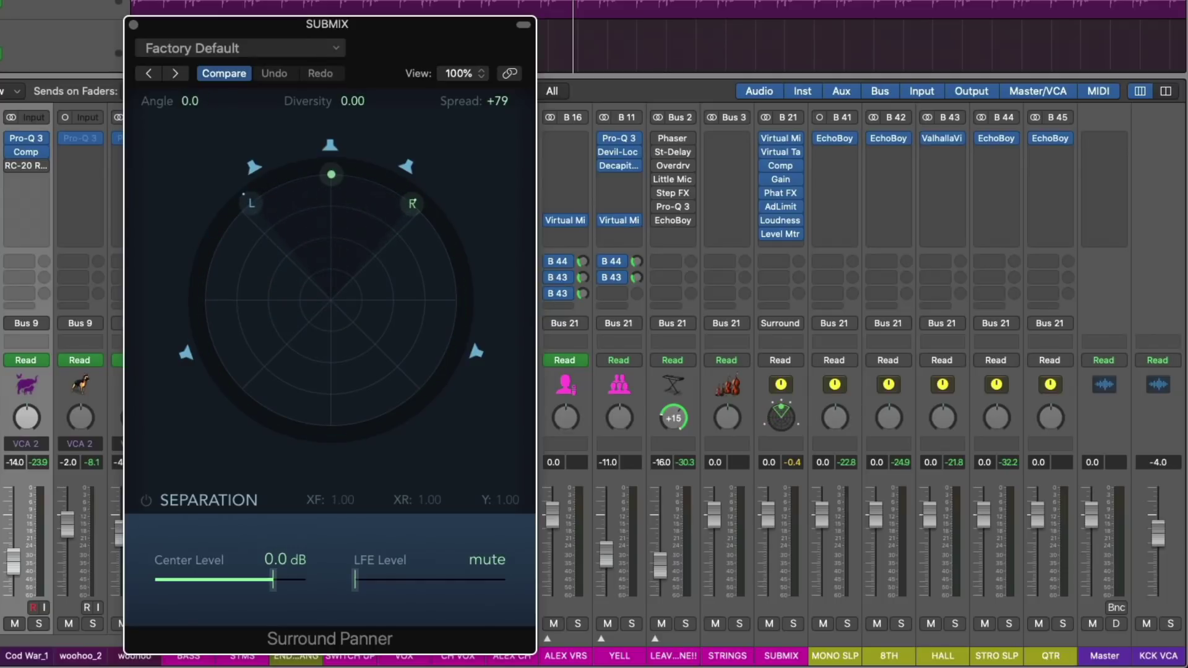
click(133, 25)
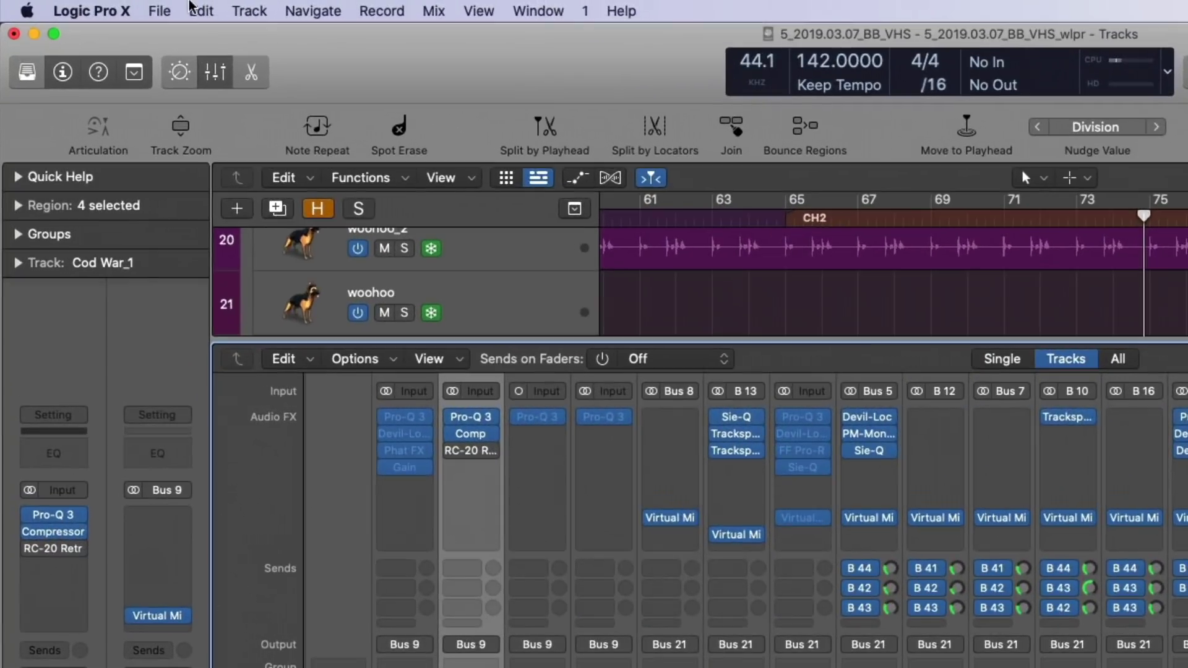
Step: With Undo History open, lower VCA 2 volume to -8.0 dB and undo it
click(119, 5)
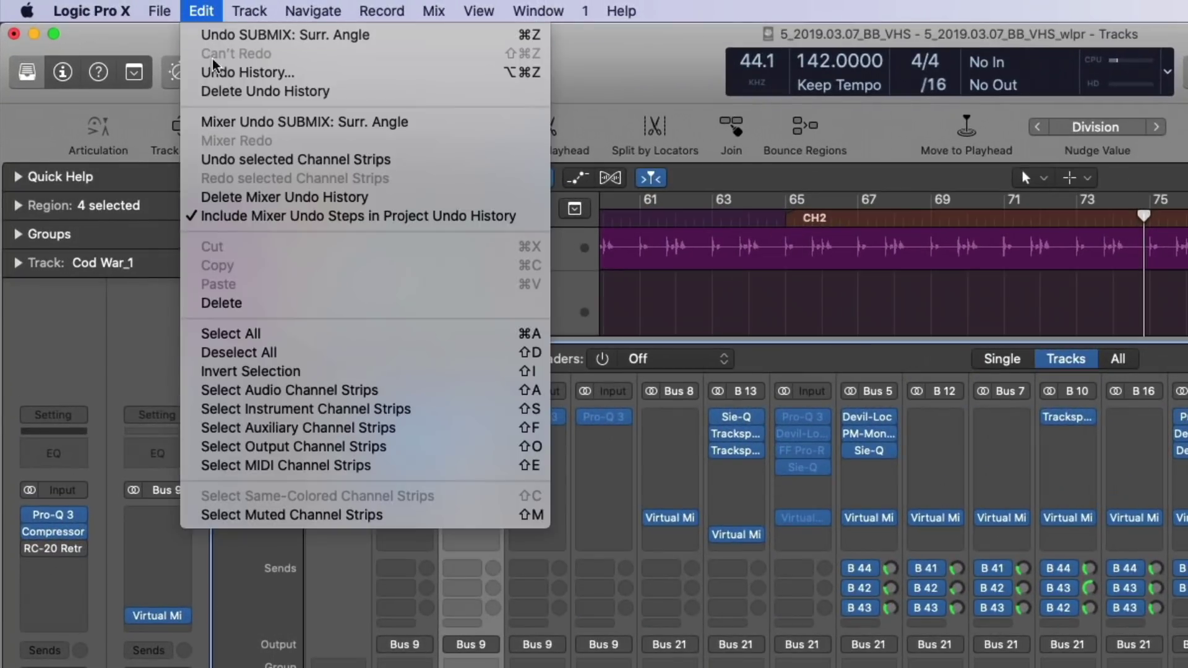
click(247, 72)
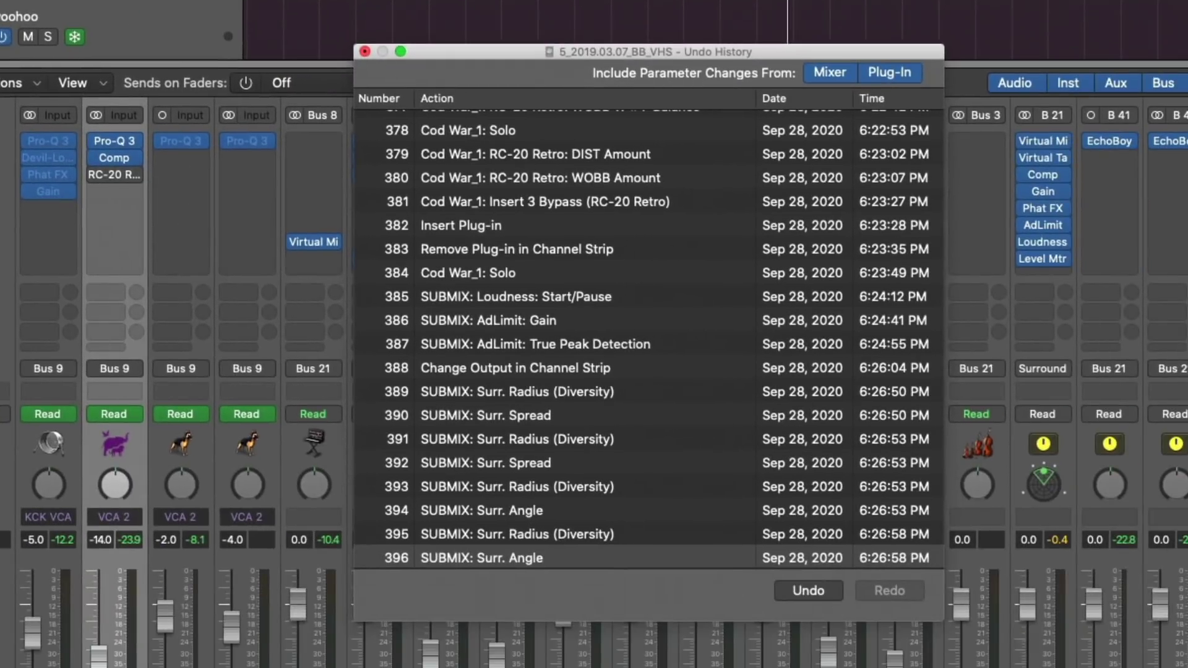
scroll(765, 499, up, 20)
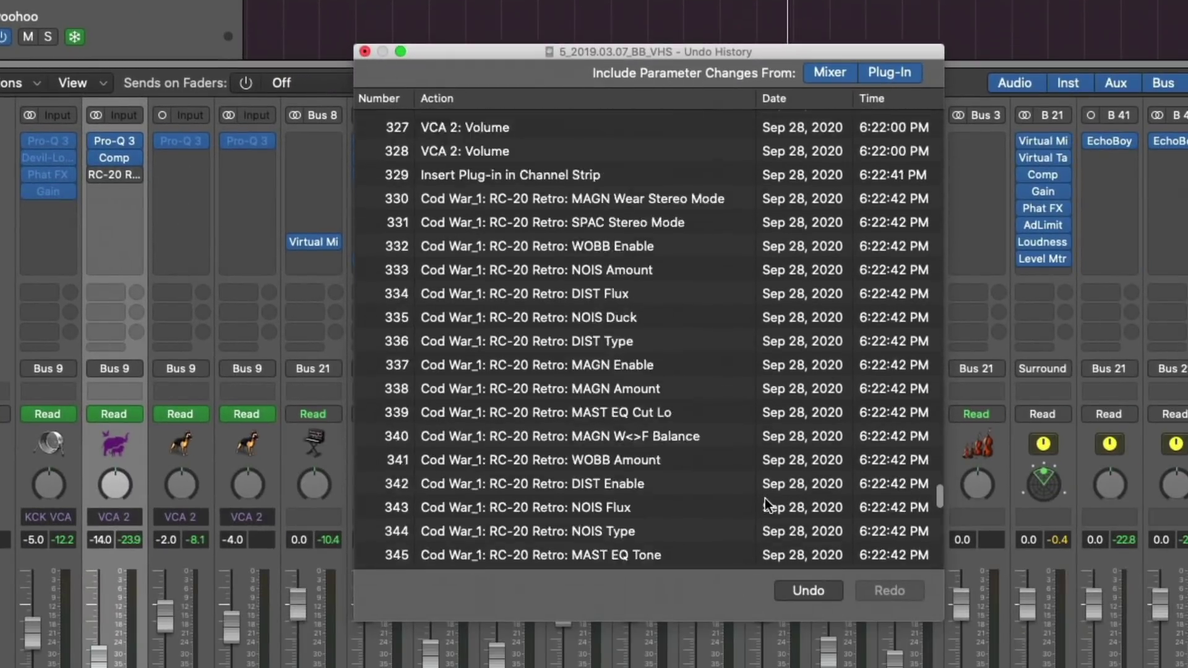
scroll(765, 498, up, 2)
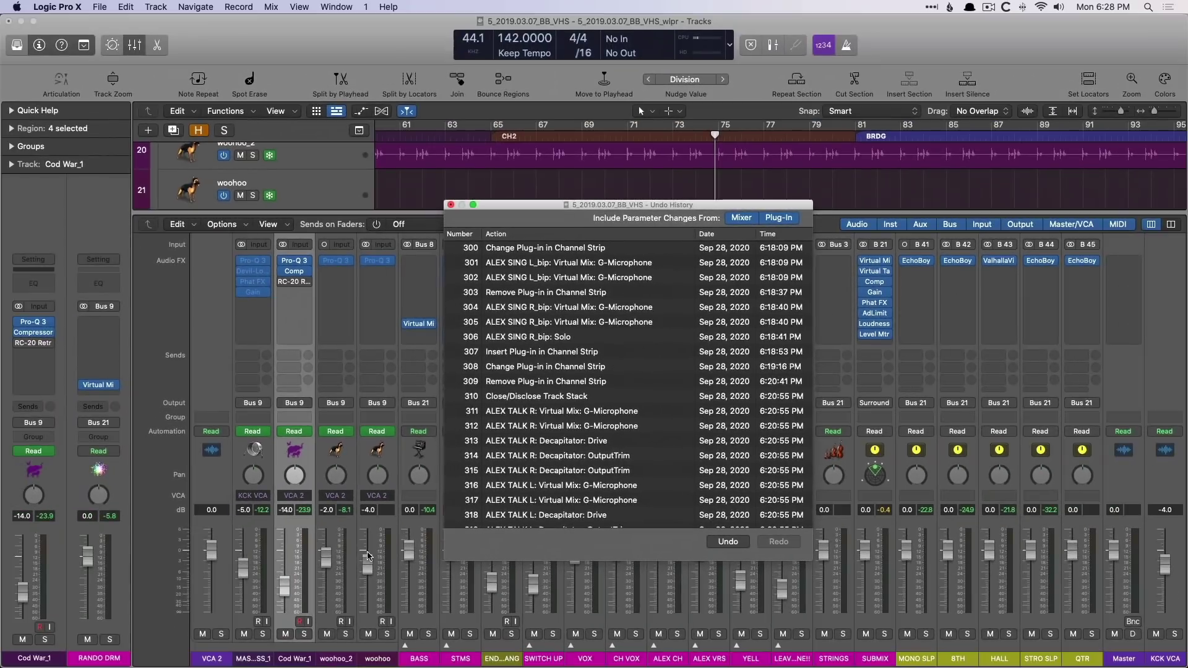
scroll(628, 383, down, 20)
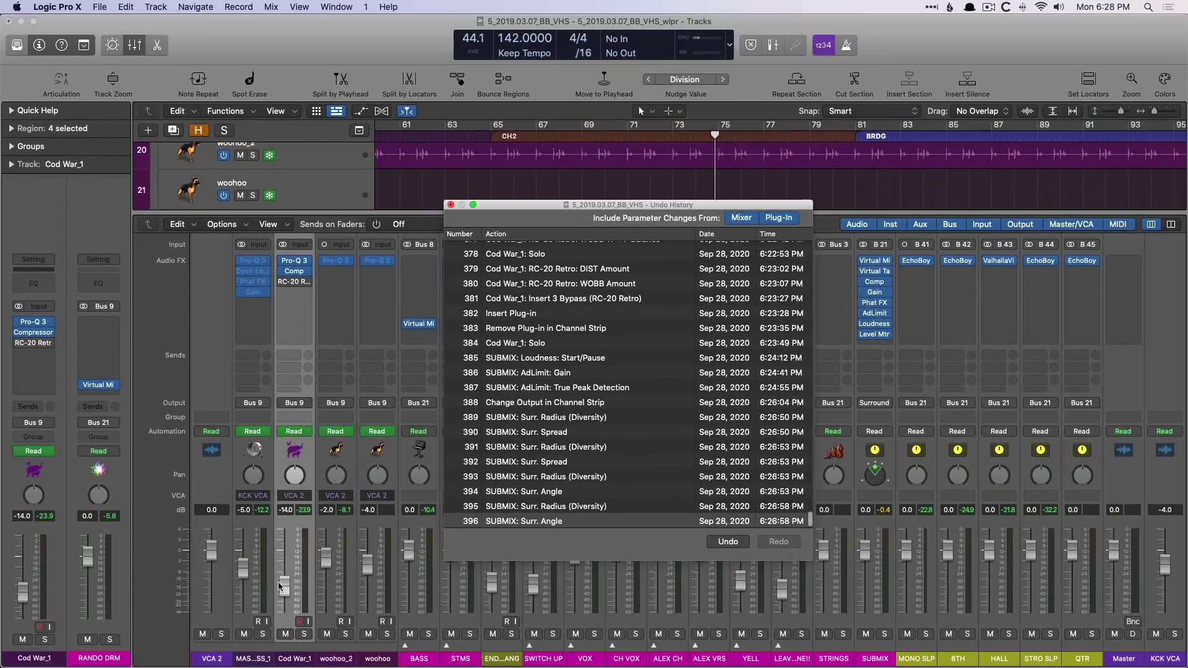
drag(211, 549, 208, 599)
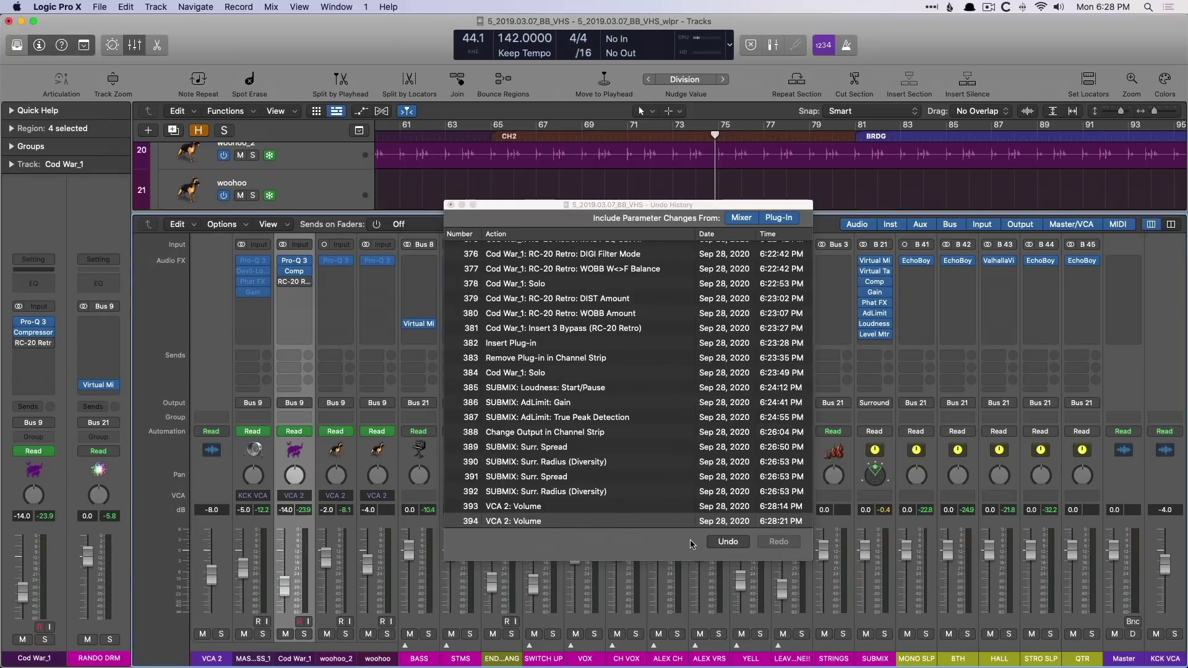
click(717, 543)
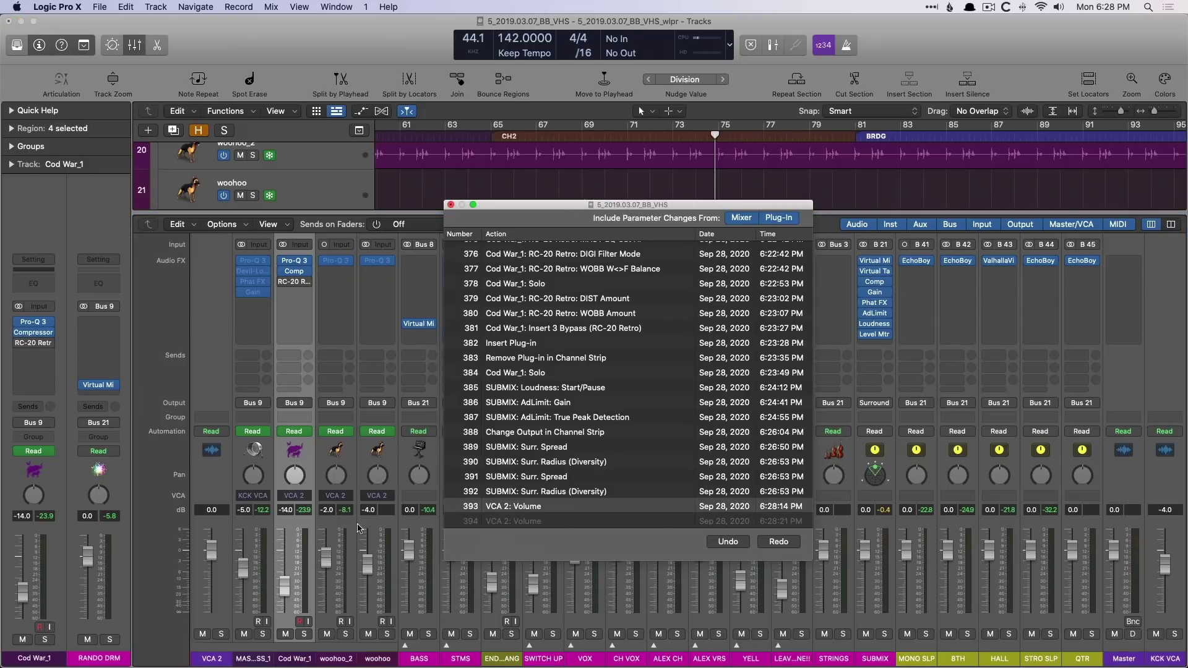
Step: Turn the SUBMIX Adaptive Limiter Gain to 6.0 dB, undo back to 8.5 dB, and close windows
click(874, 313)
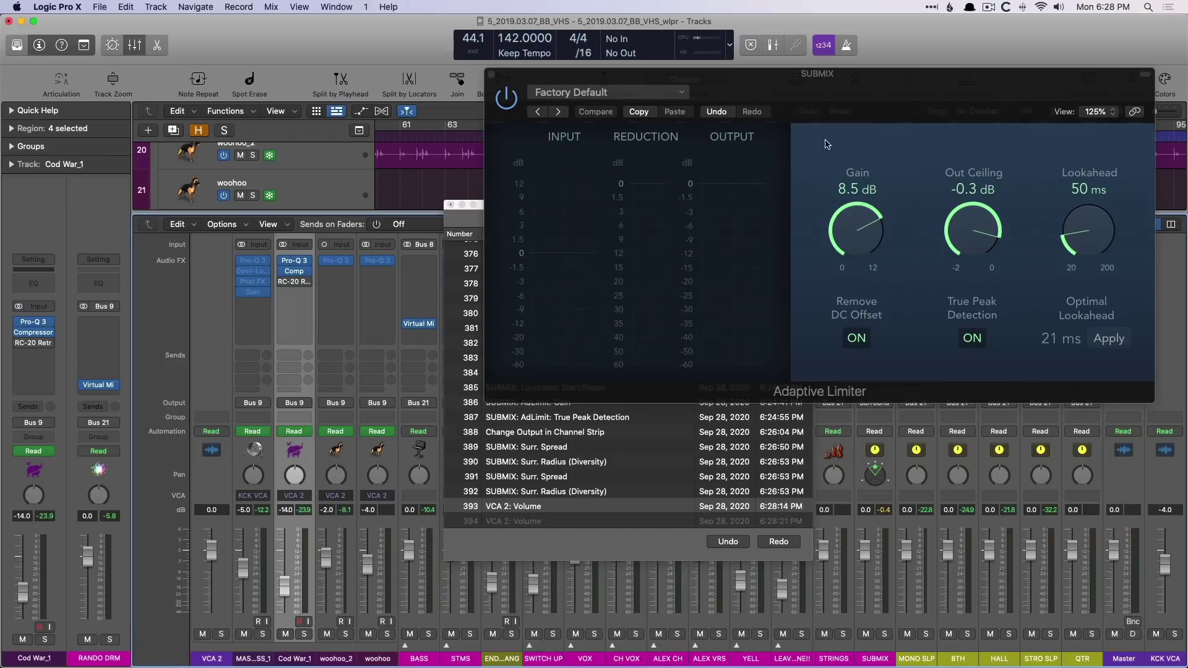
drag(828, 103, 1012, 91)
drag(1040, 216, 1040, 235)
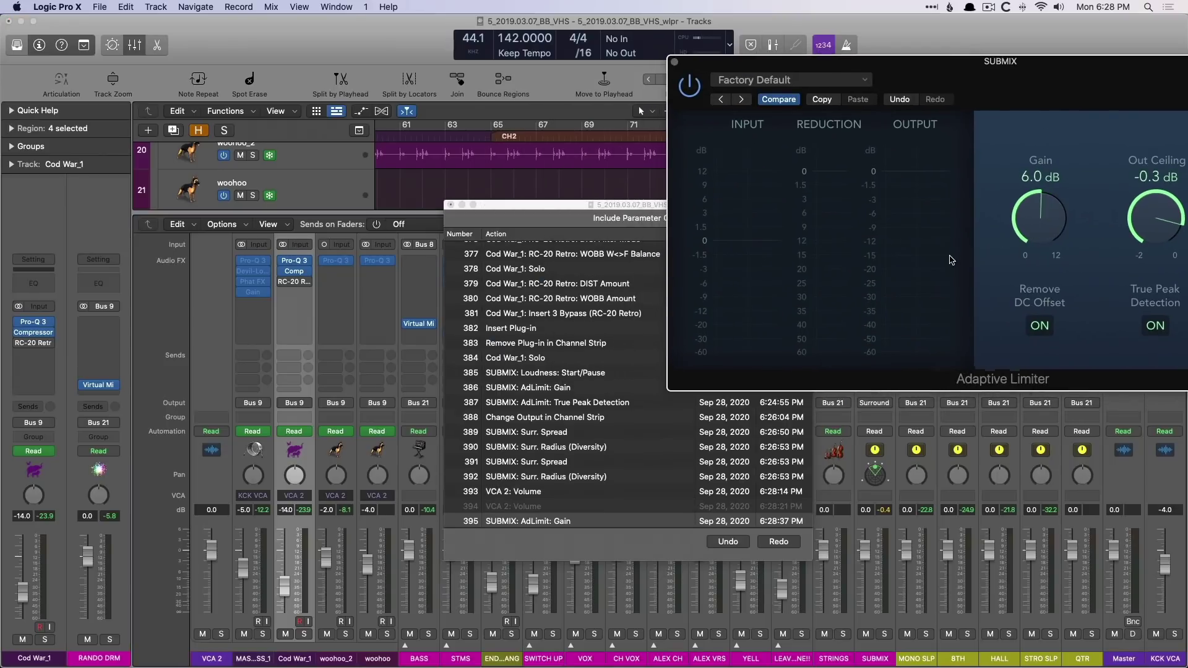
click(564, 208)
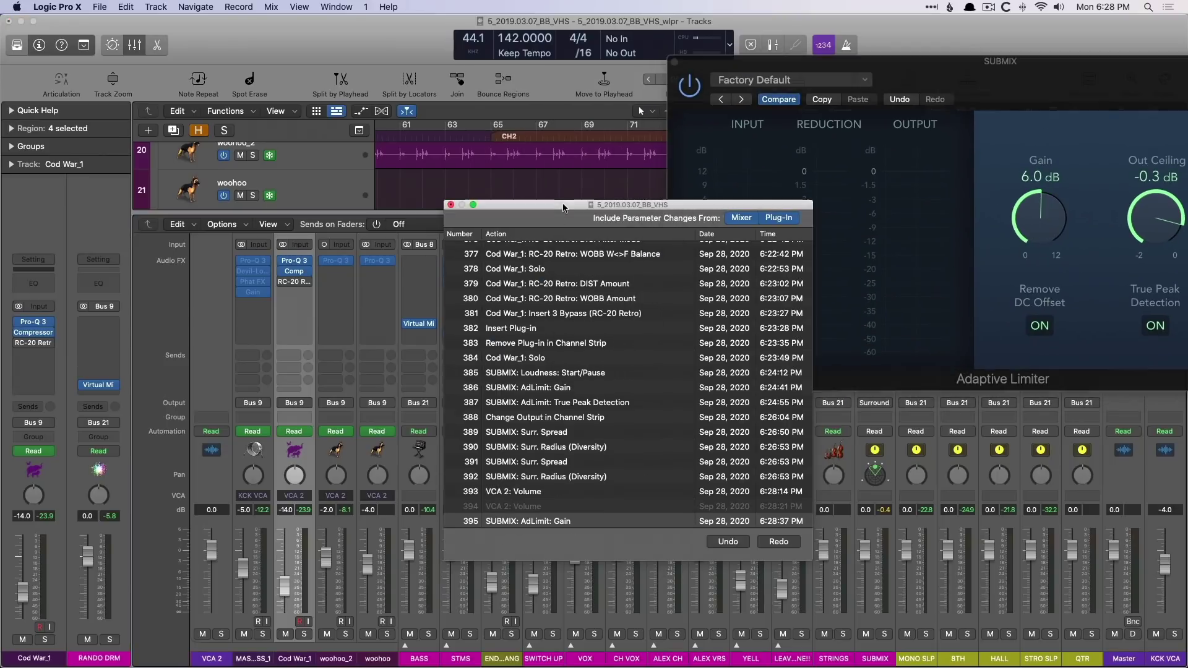
click(722, 542)
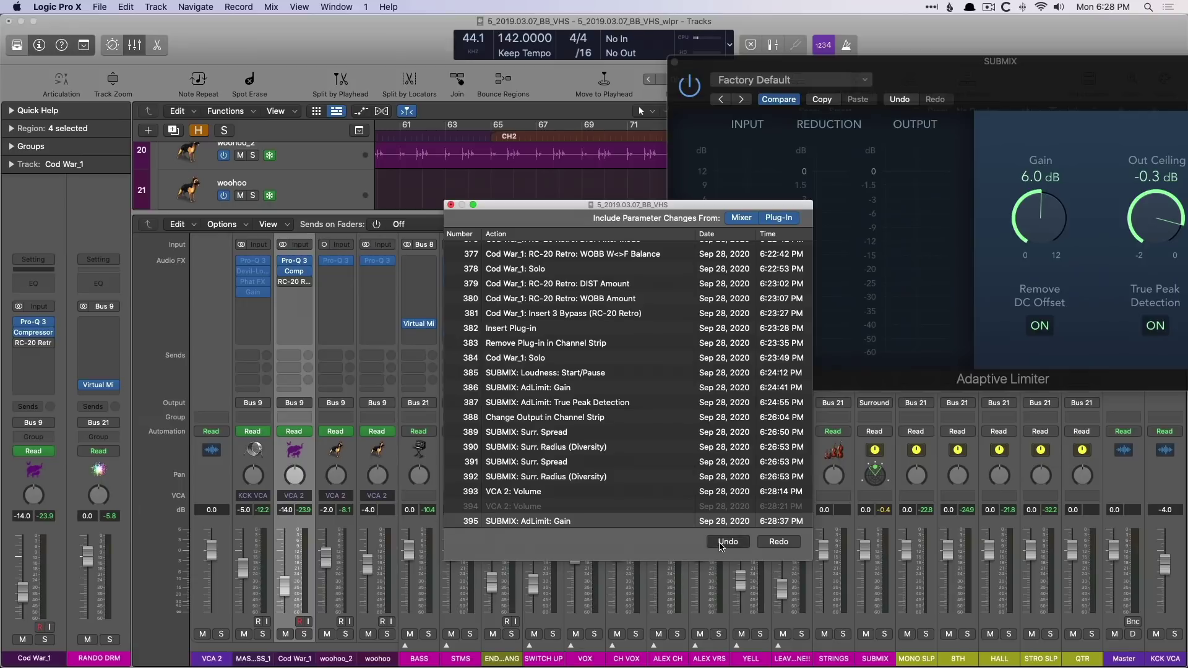
click(451, 205)
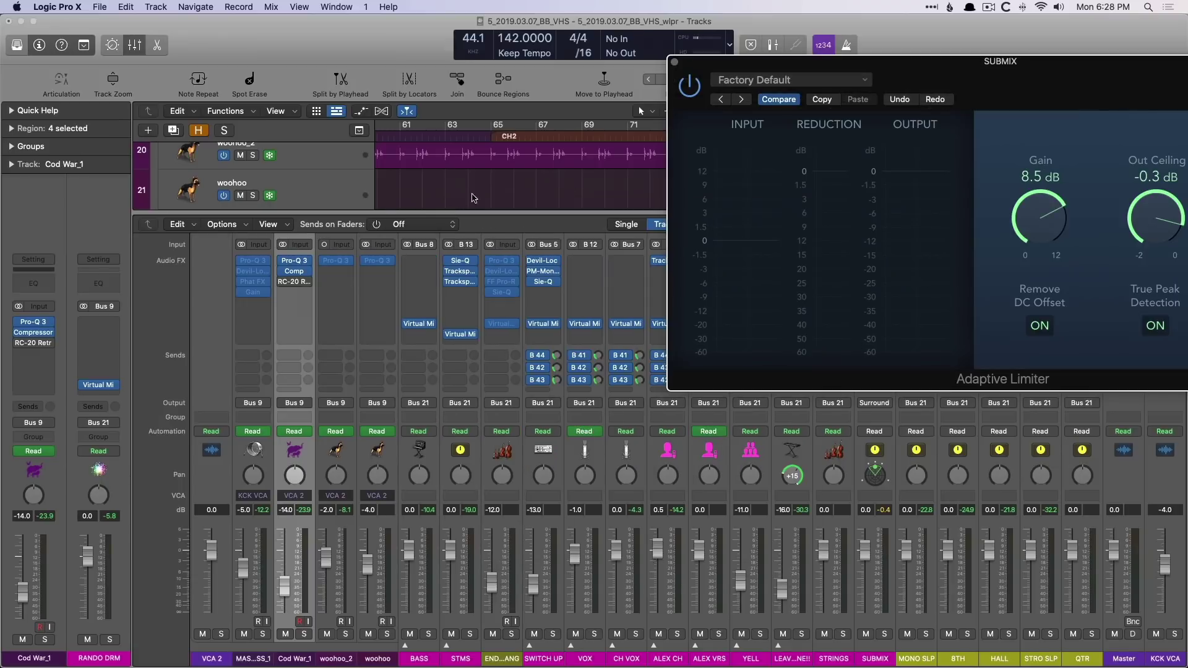
click(674, 62)
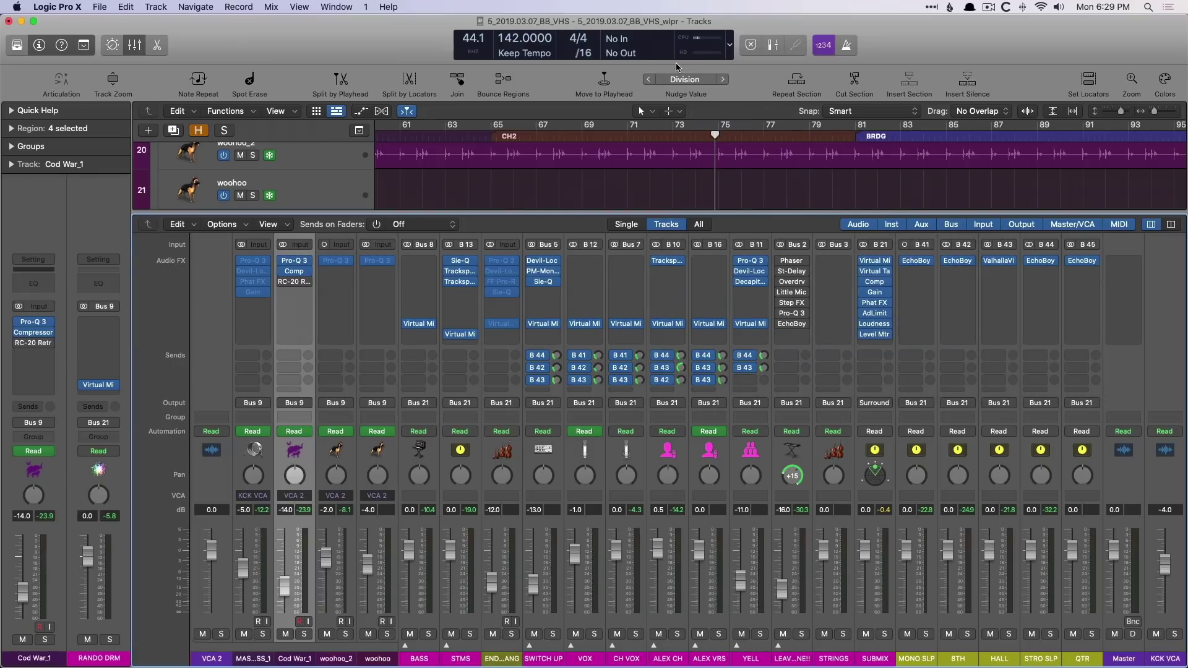
Step: Hide the mixer and review markers, tempo 142 and 4/4 C major signature, returning to Event list
key(x)
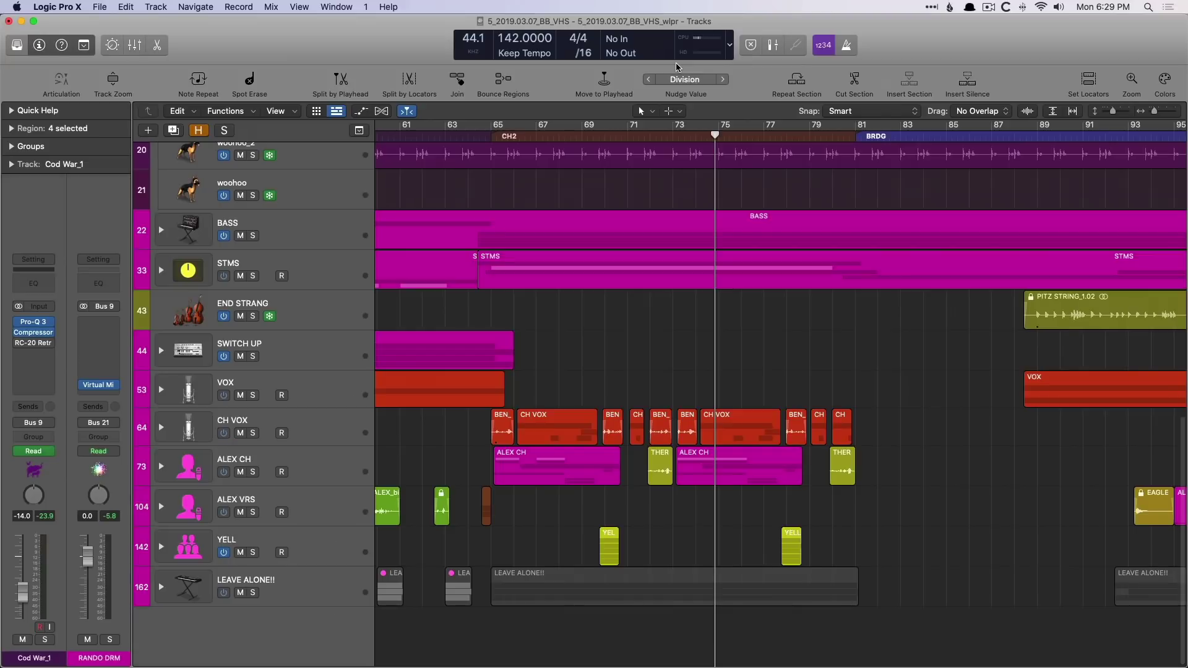
key(d)
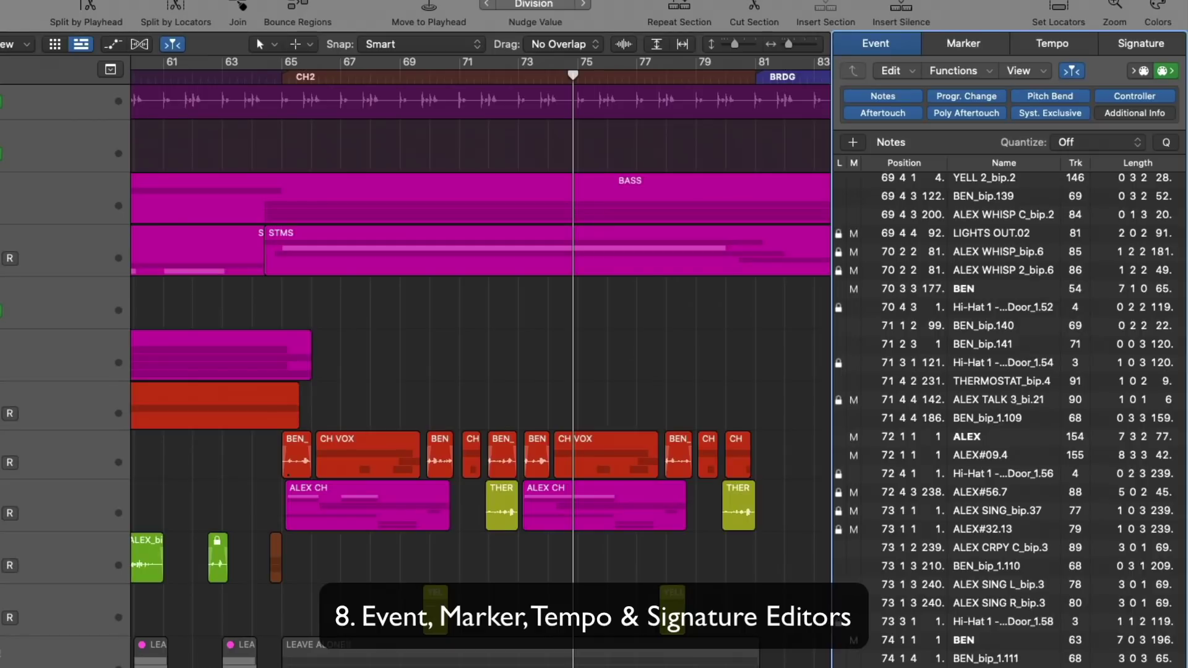
click(955, 49)
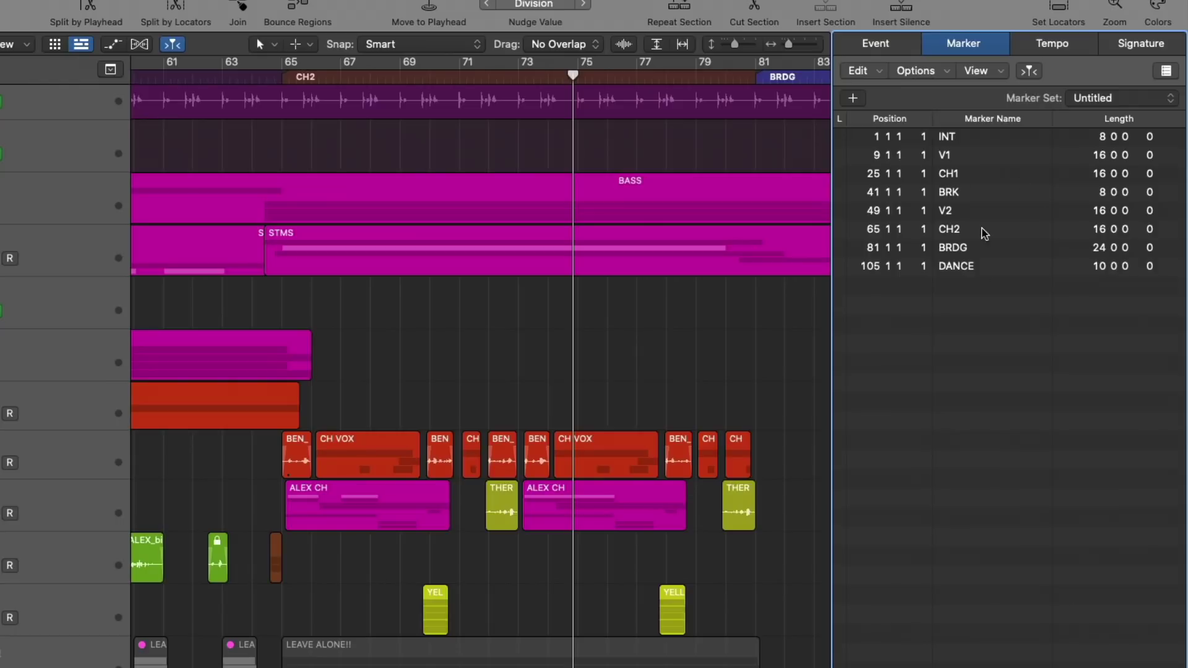
click(1055, 50)
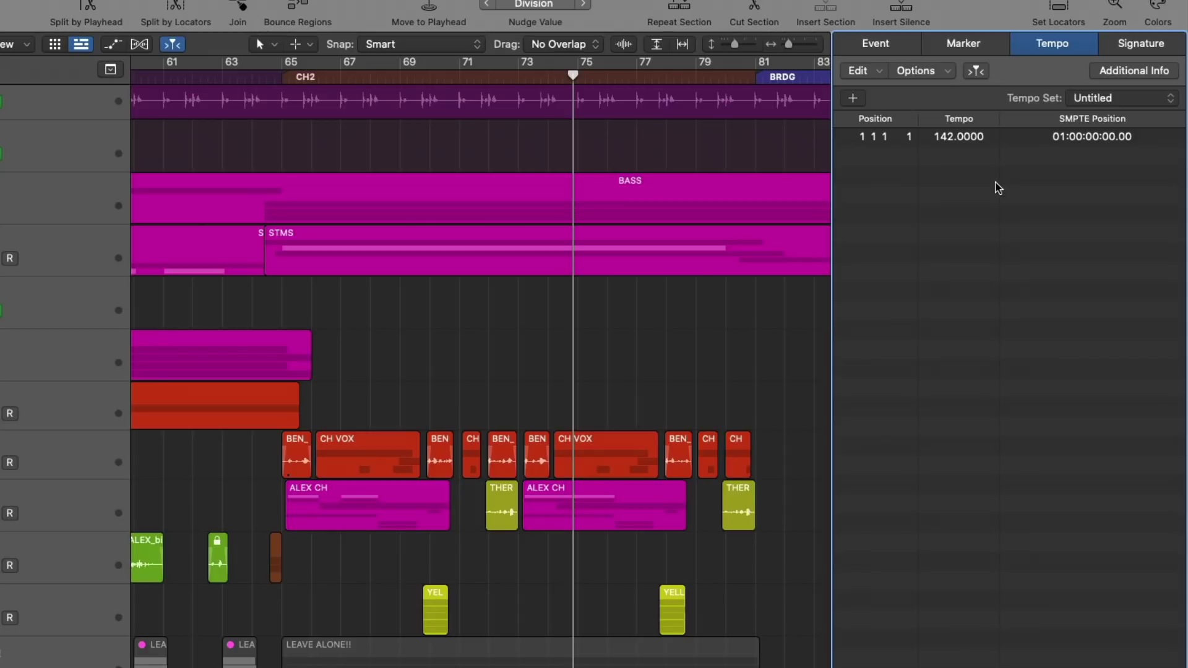
click(1150, 45)
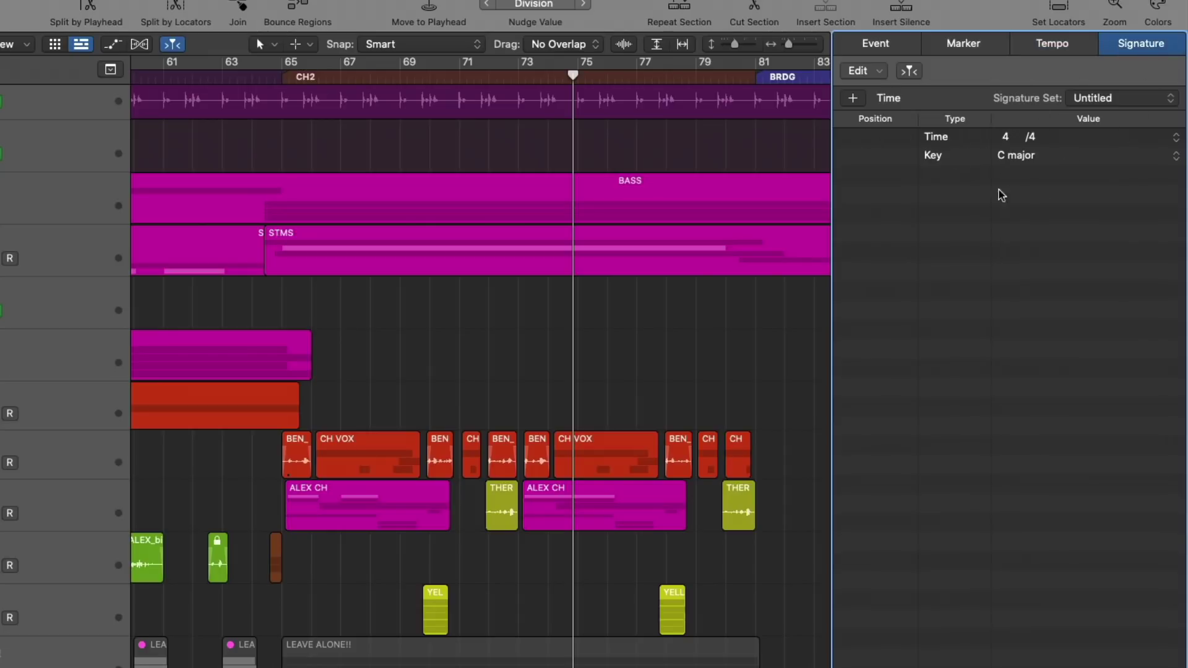
click(891, 49)
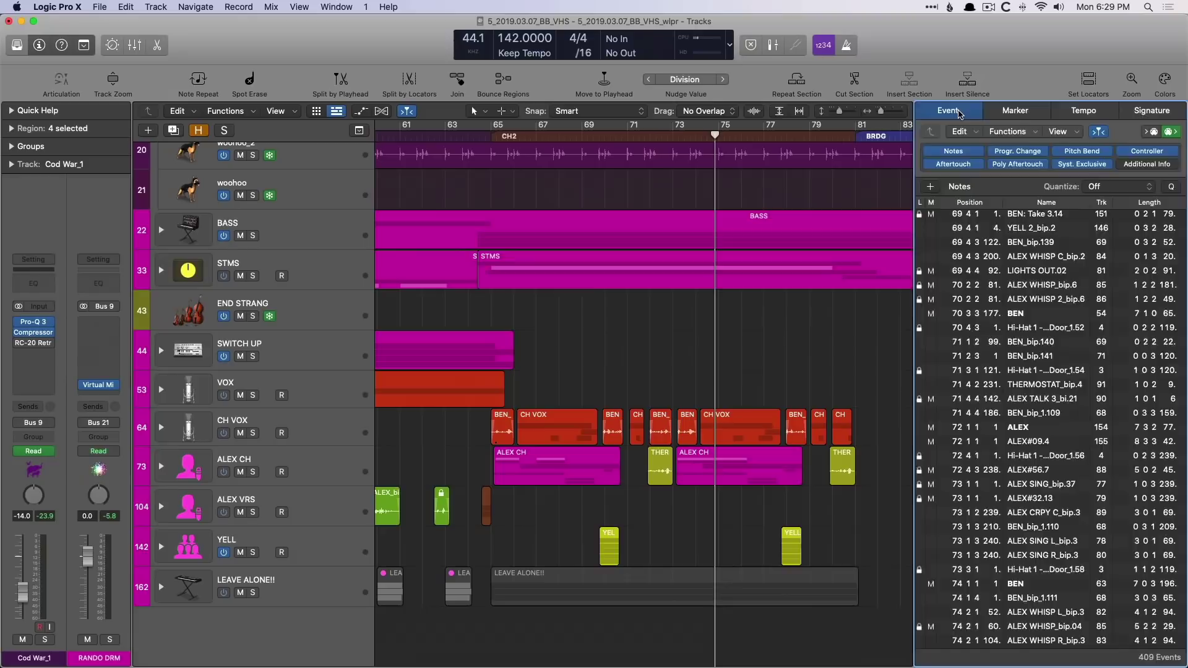
Step: Close the List Editors and open 1000s.logicx from Desktop > 1000s in Finder, discarding changes
key(d)
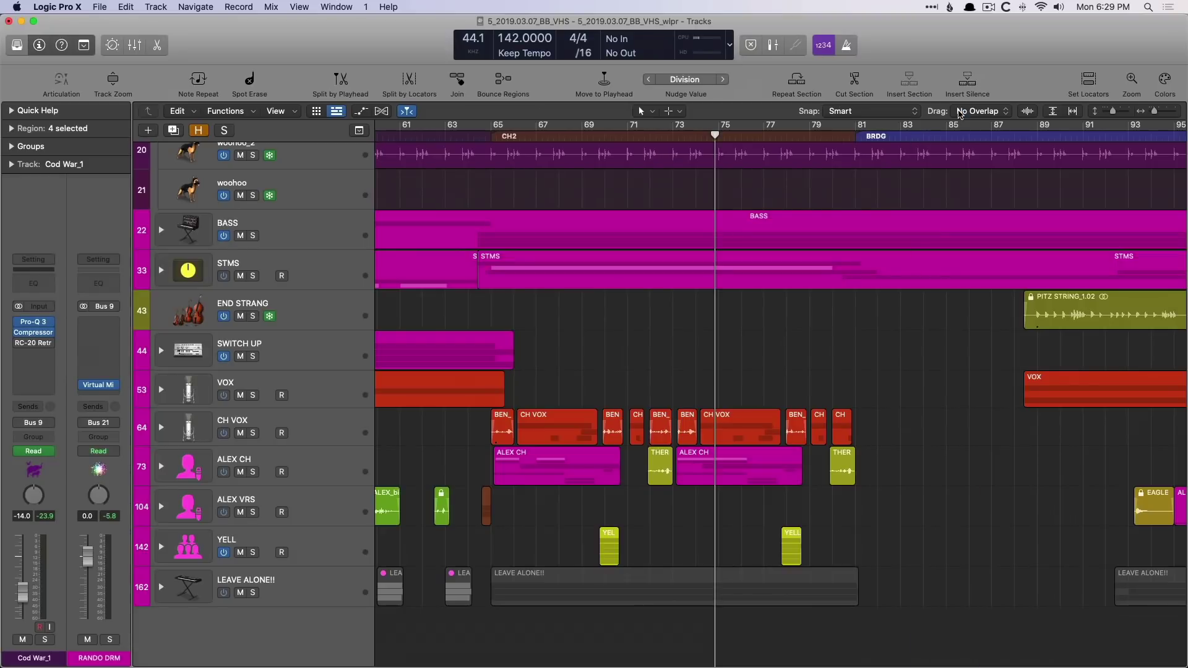
key(super+Tab)
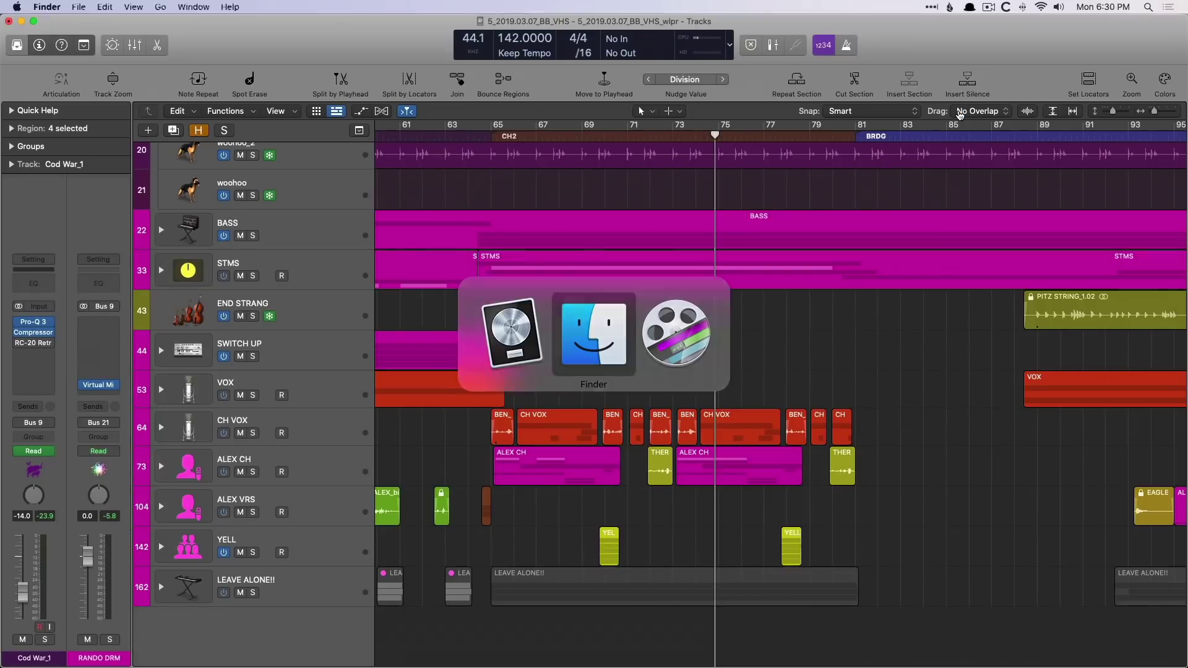
mouse_move(395, 663)
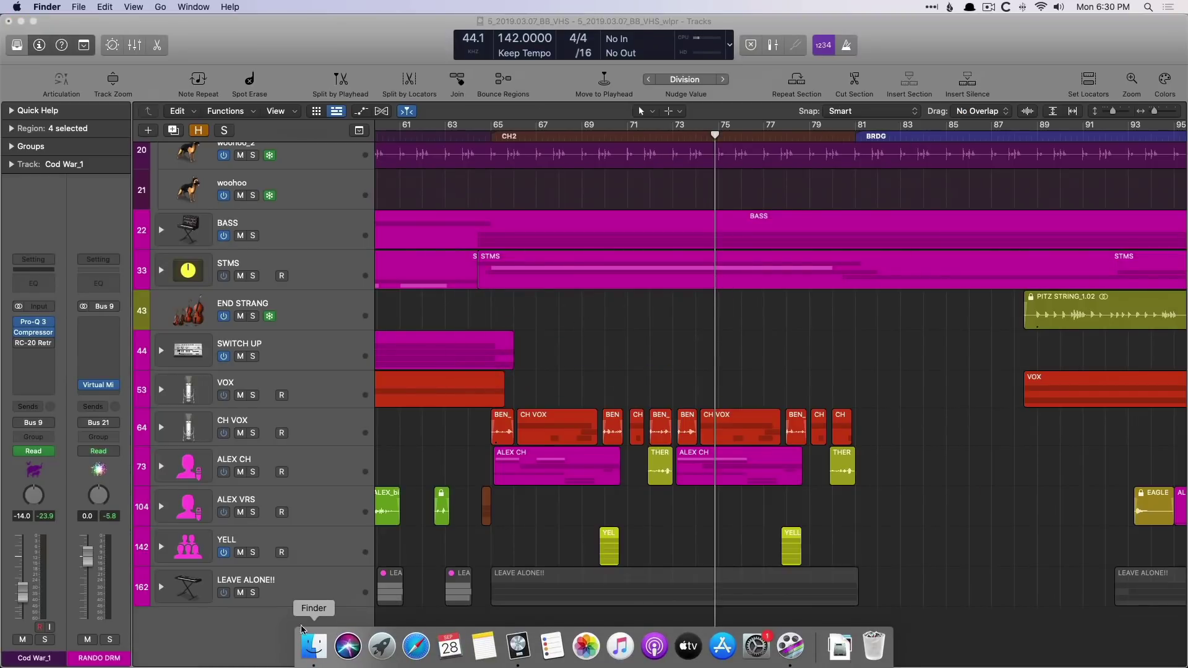
click(314, 657)
click(440, 256)
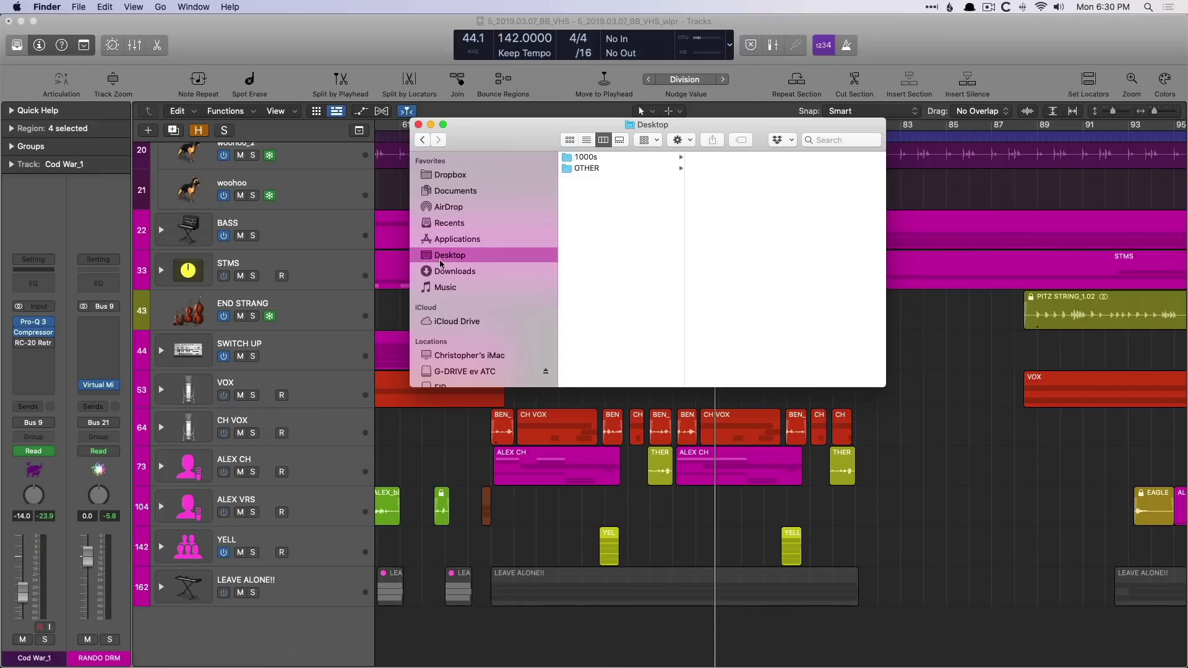
click(590, 159)
double_click(710, 160)
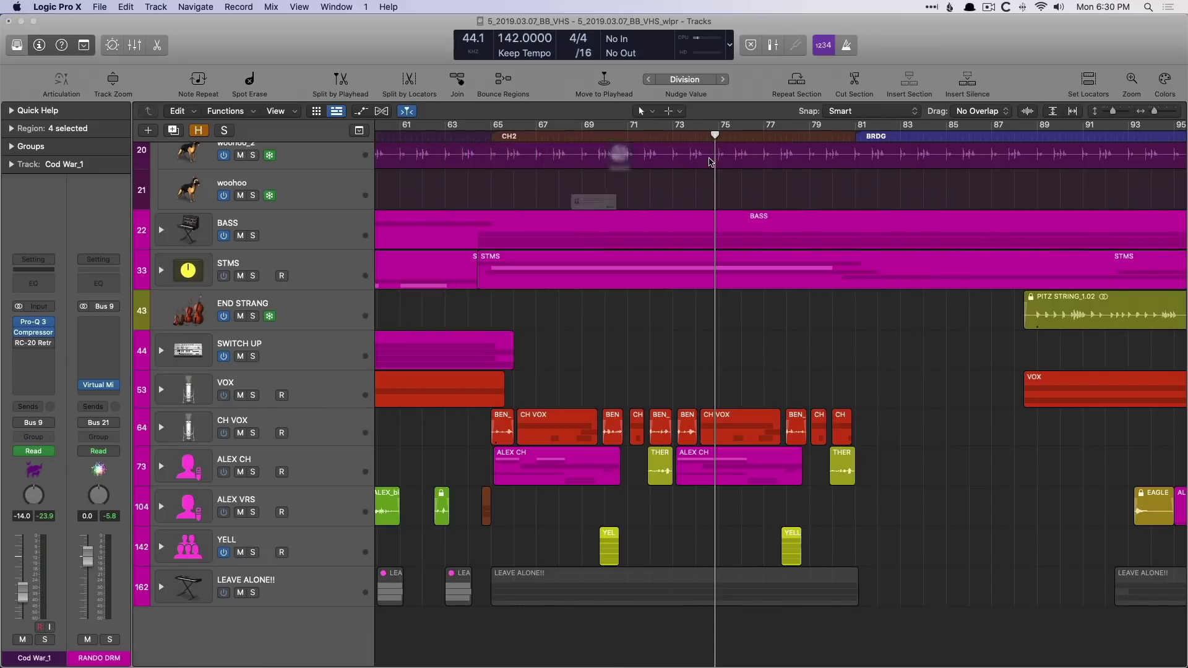
click(694, 233)
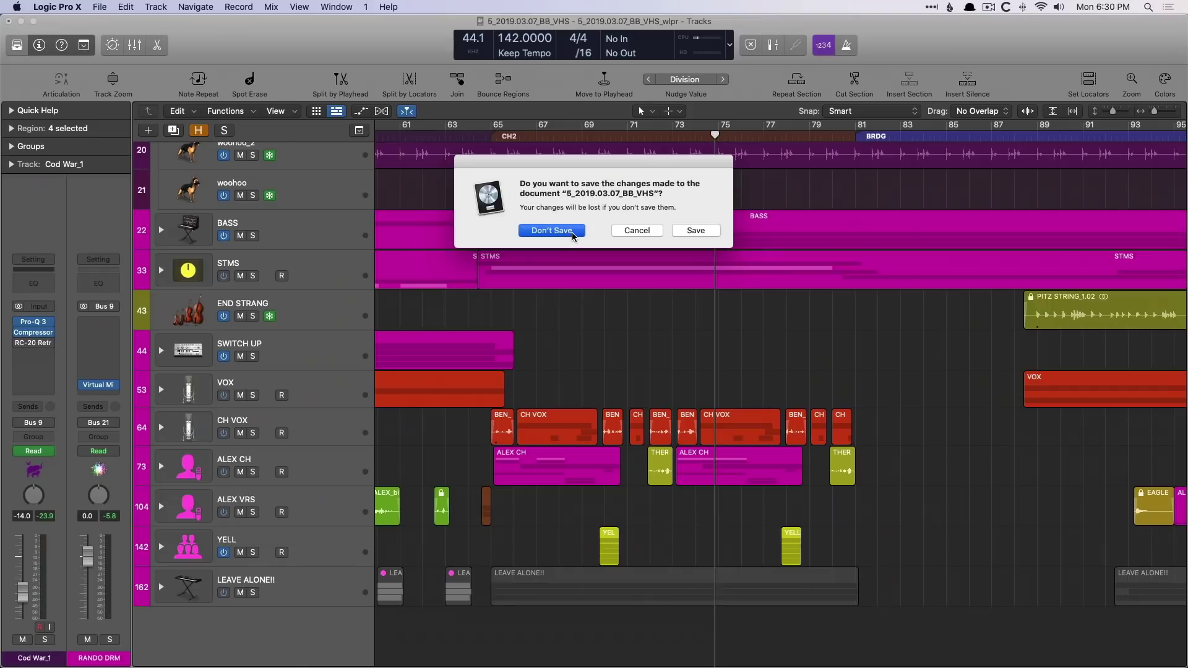
click(572, 232)
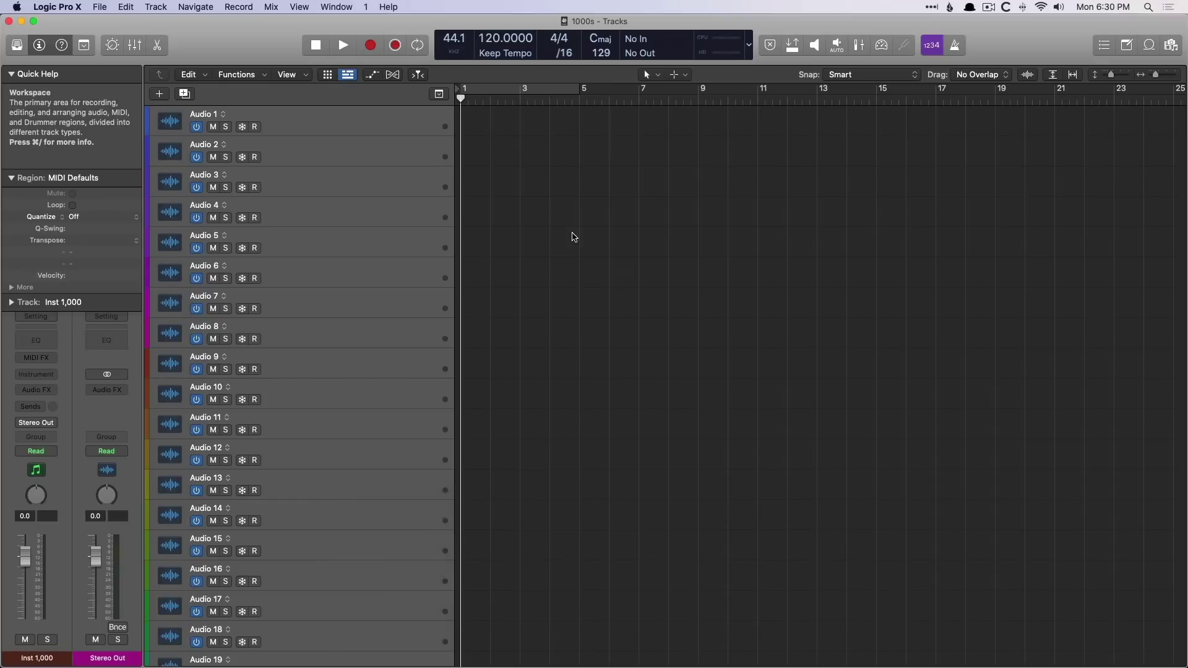
Step: Scroll the track list from Audio 1 down to Inst 1,000
scroll(572, 237, down, 20)
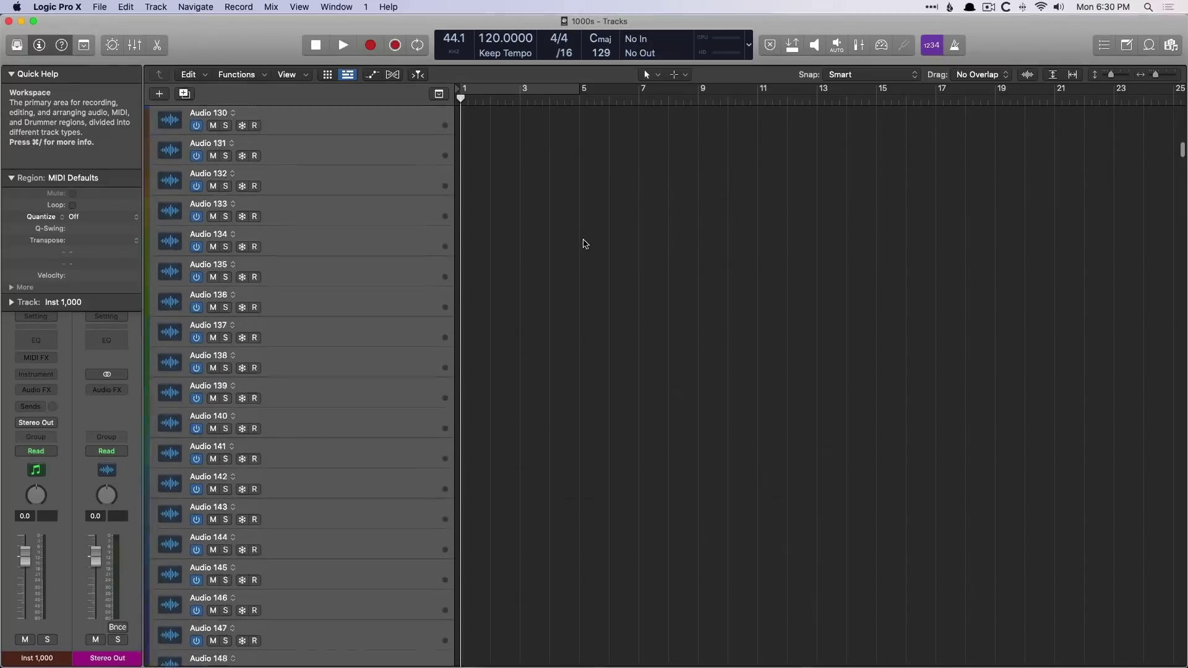
scroll(584, 243, down, 20)
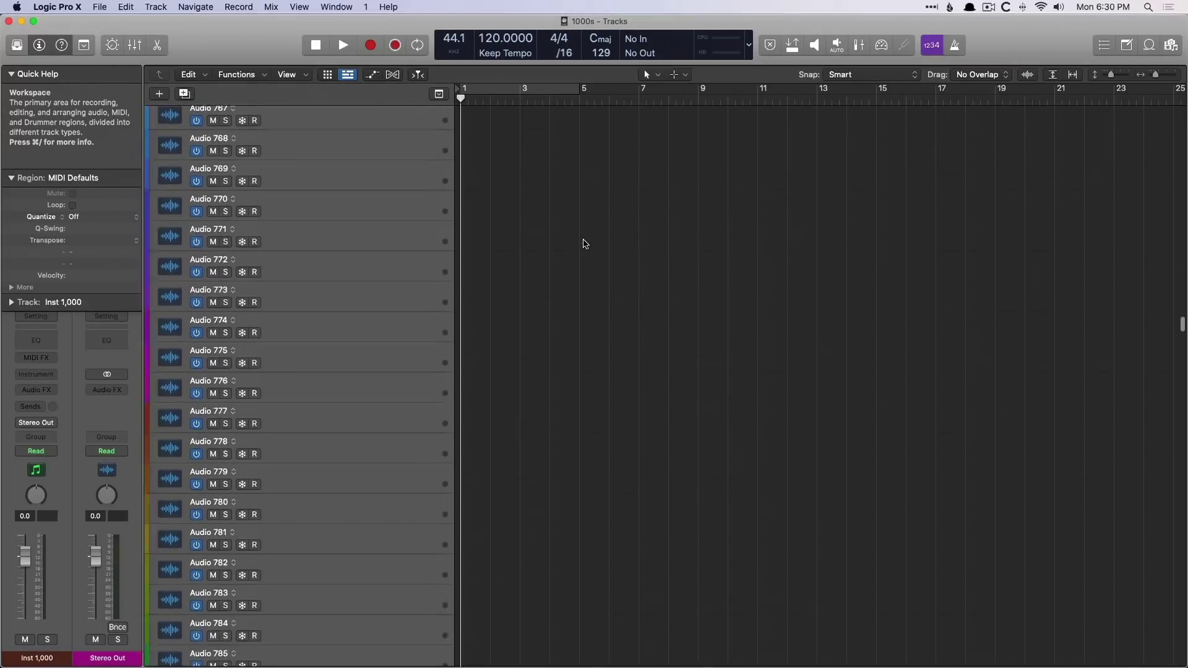
scroll(585, 243, down, 20)
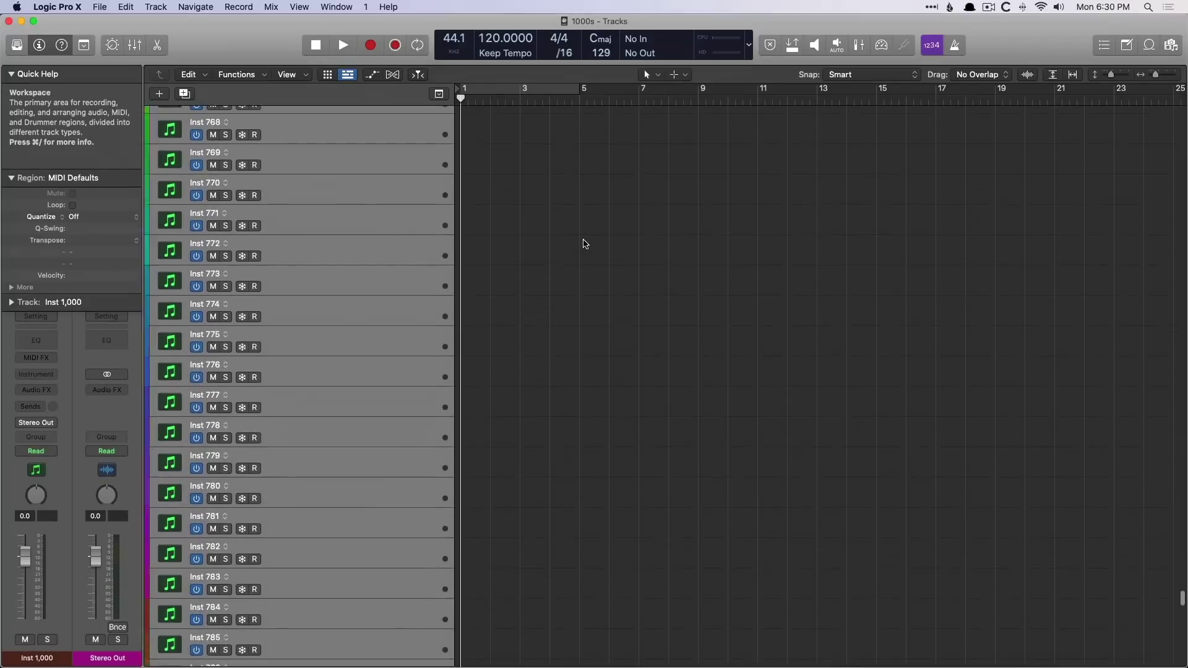
scroll(584, 243, down, 20)
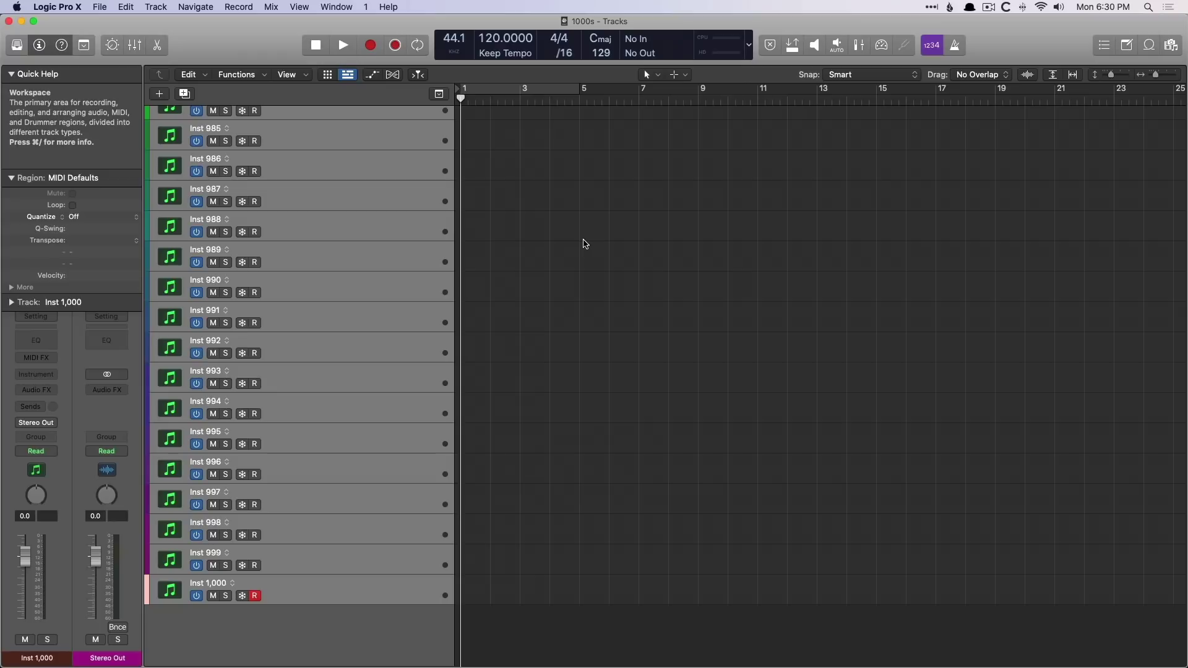
Step: Enable 'Show Track or Bar number while scrolling' in the Display > Tracks preferences
click(57, 6)
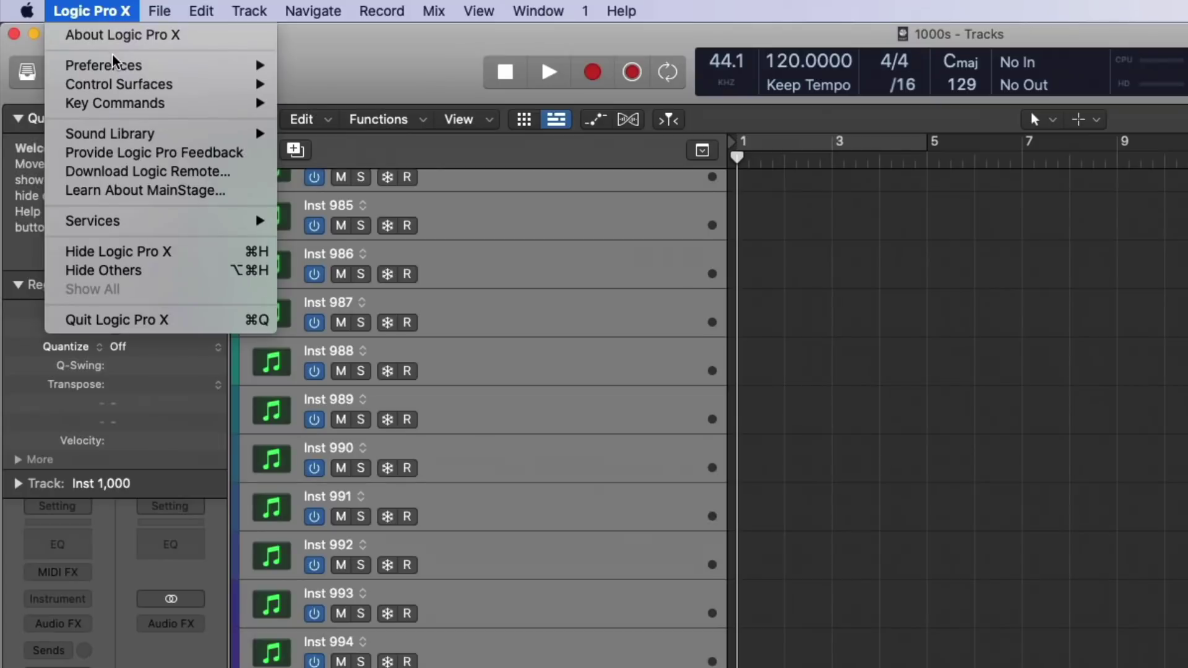
mouse_move(193, 64)
click(332, 139)
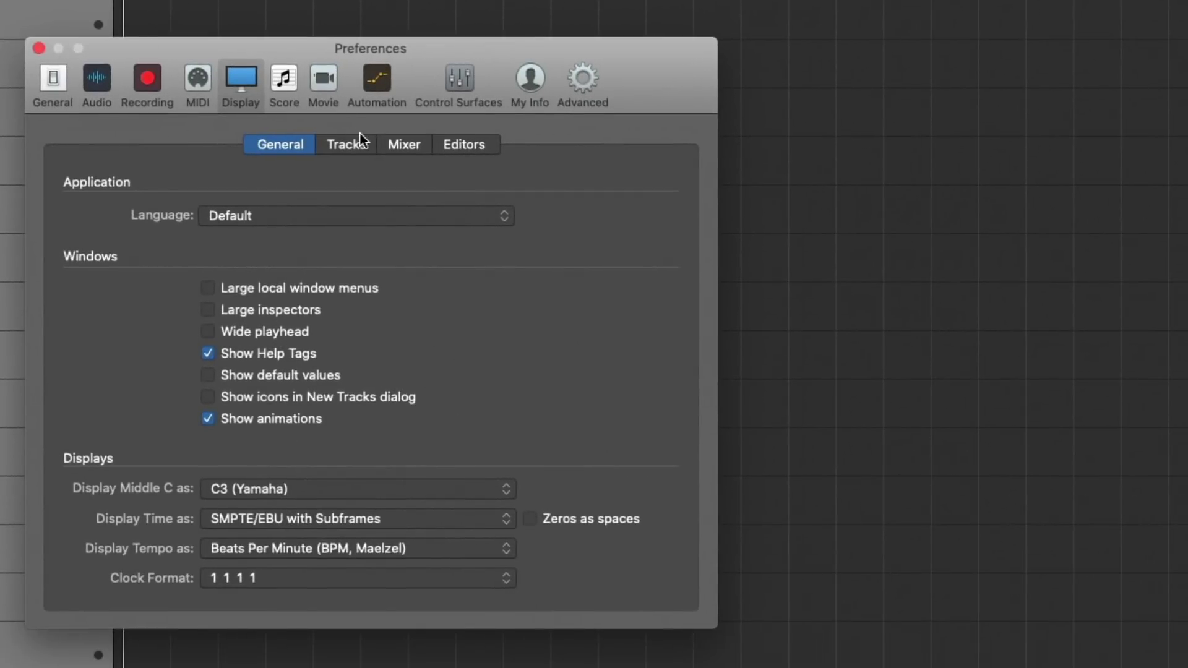
click(355, 145)
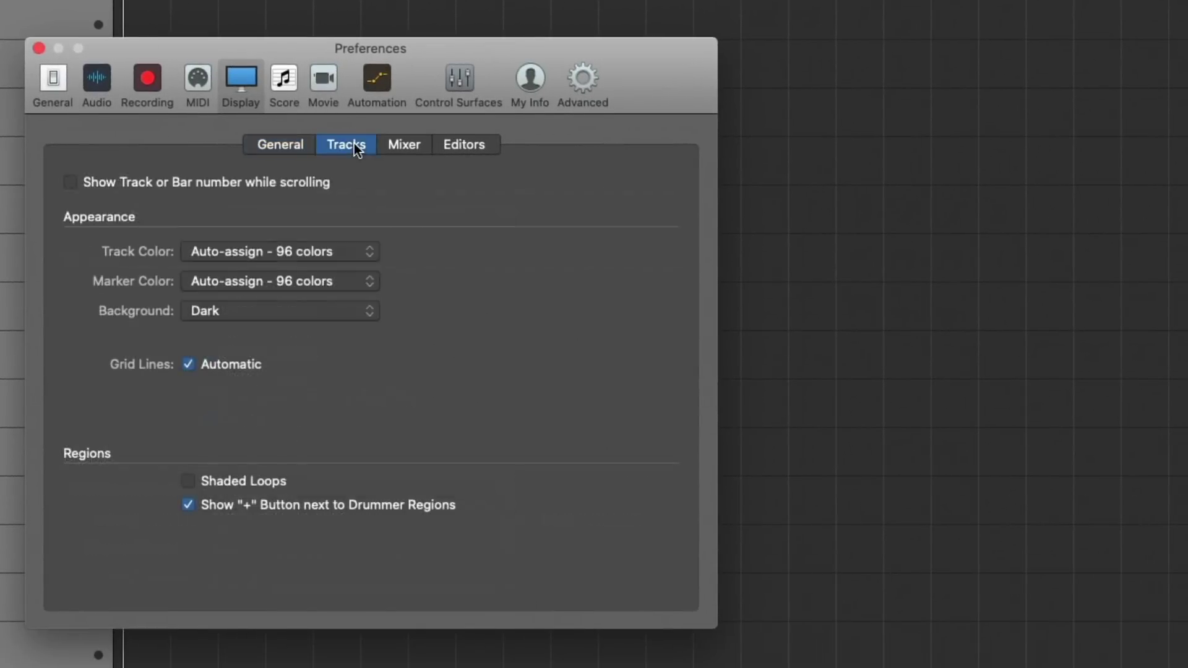
click(190, 182)
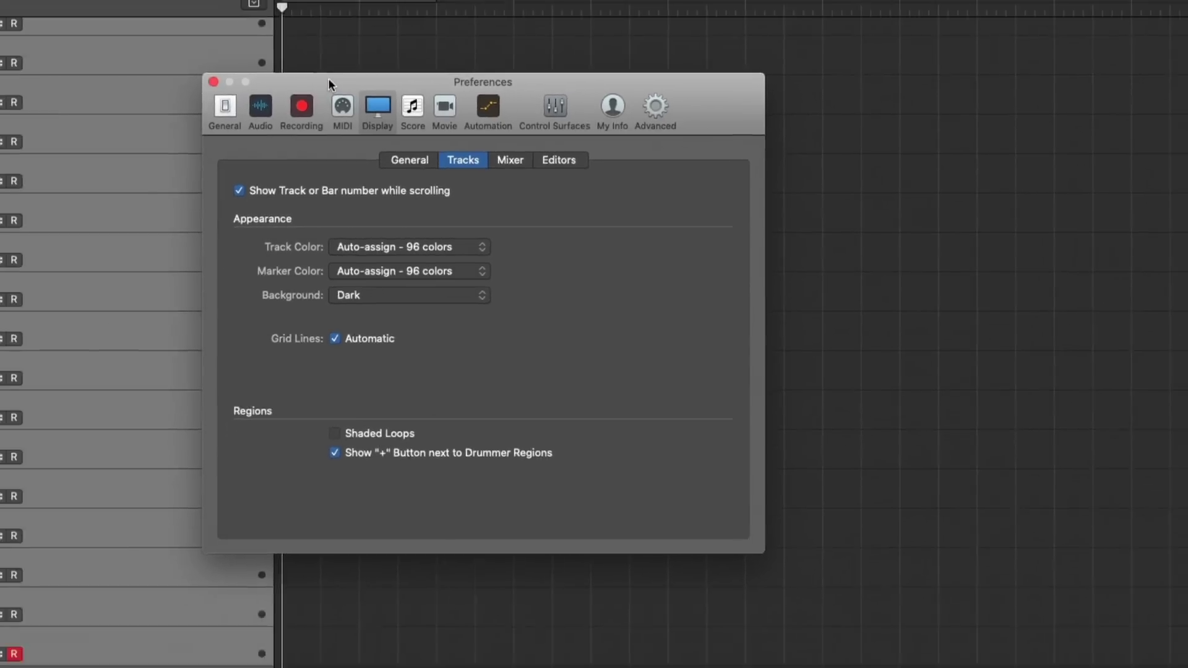
Step: Scroll the track list to test the number display, then close Preferences
scroll(488, 300, up, 15)
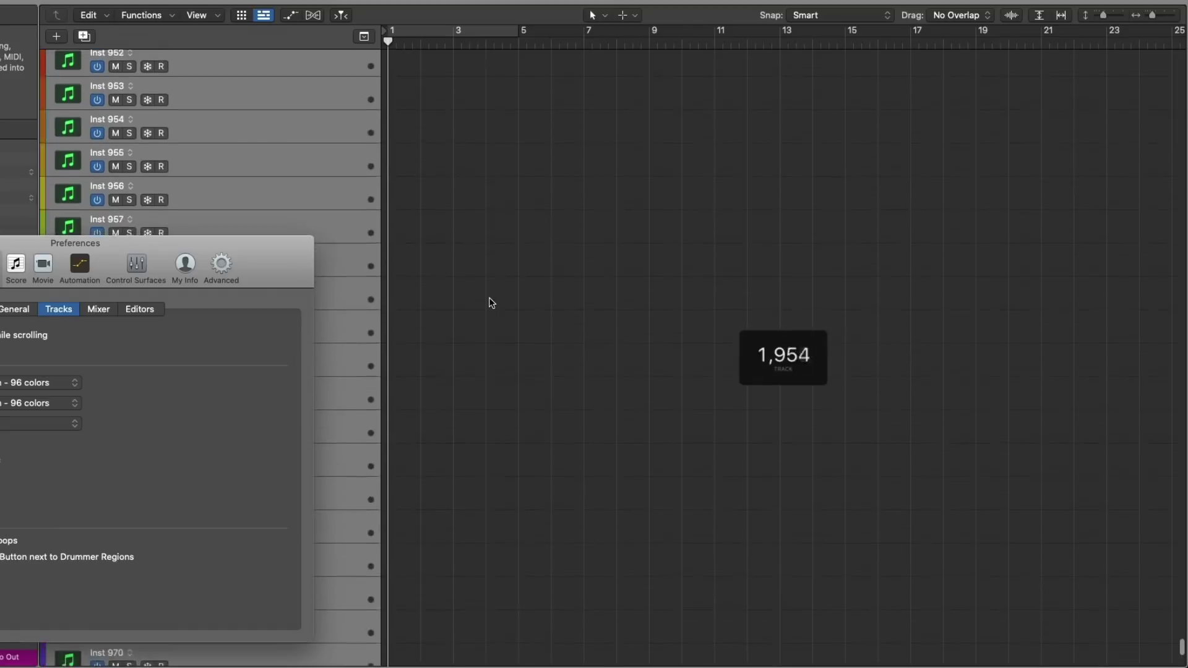
scroll(491, 304, up, 20)
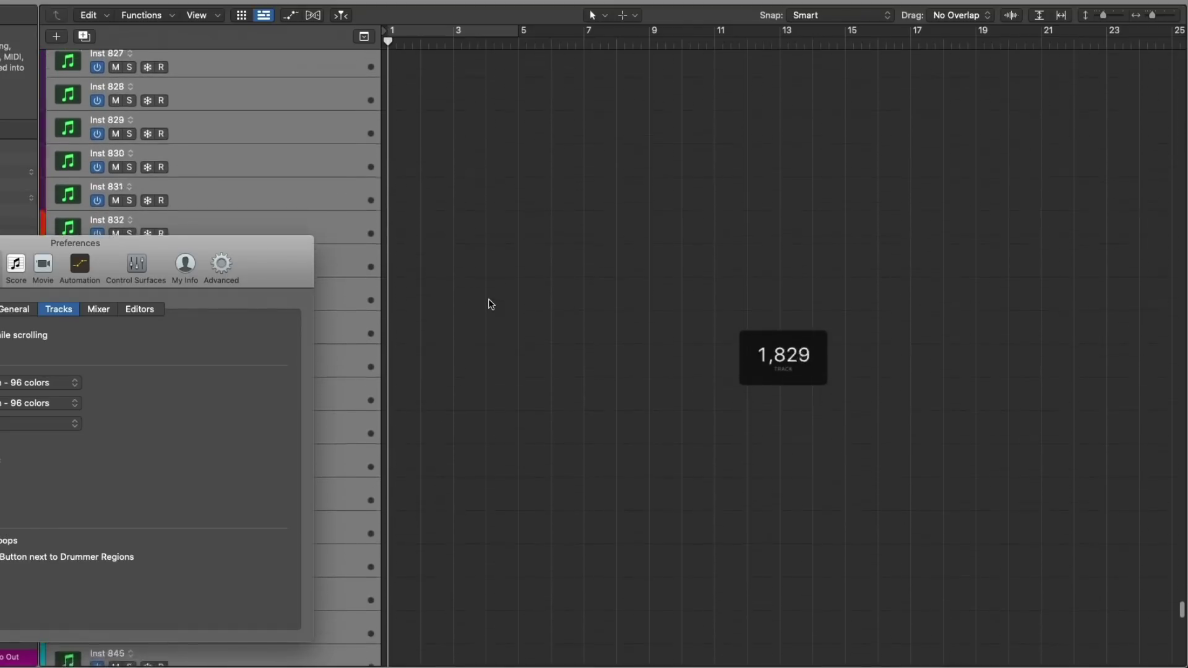
scroll(490, 304, up, 16)
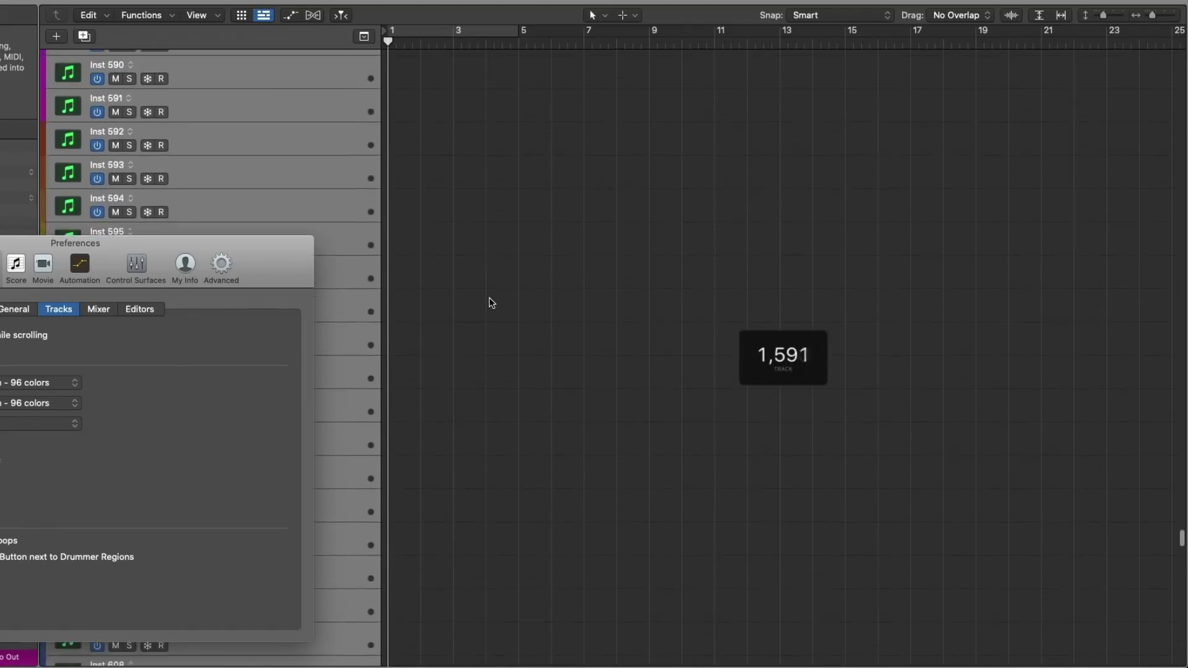
scroll(491, 303, up, 10)
drag(253, 251, 720, 146)
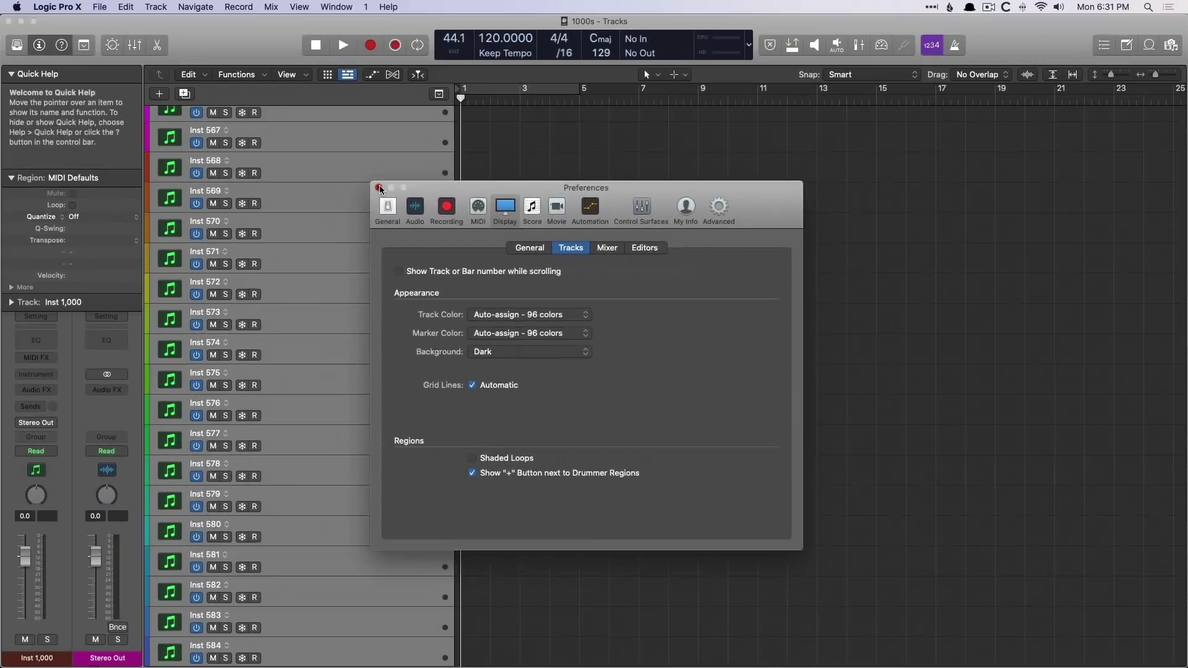
click(298, 139)
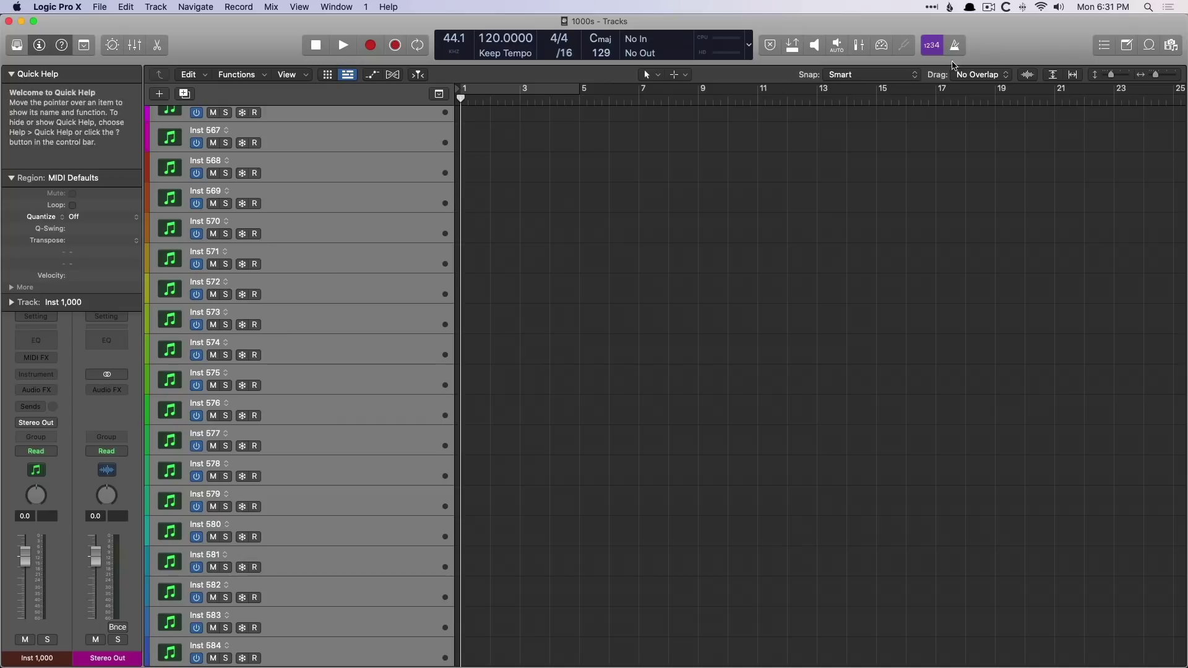
Step: In the All Files browser, open the Hoop Dreams project from G-DRIVE ev ATC > 2019_BB_Mixes
key(f)
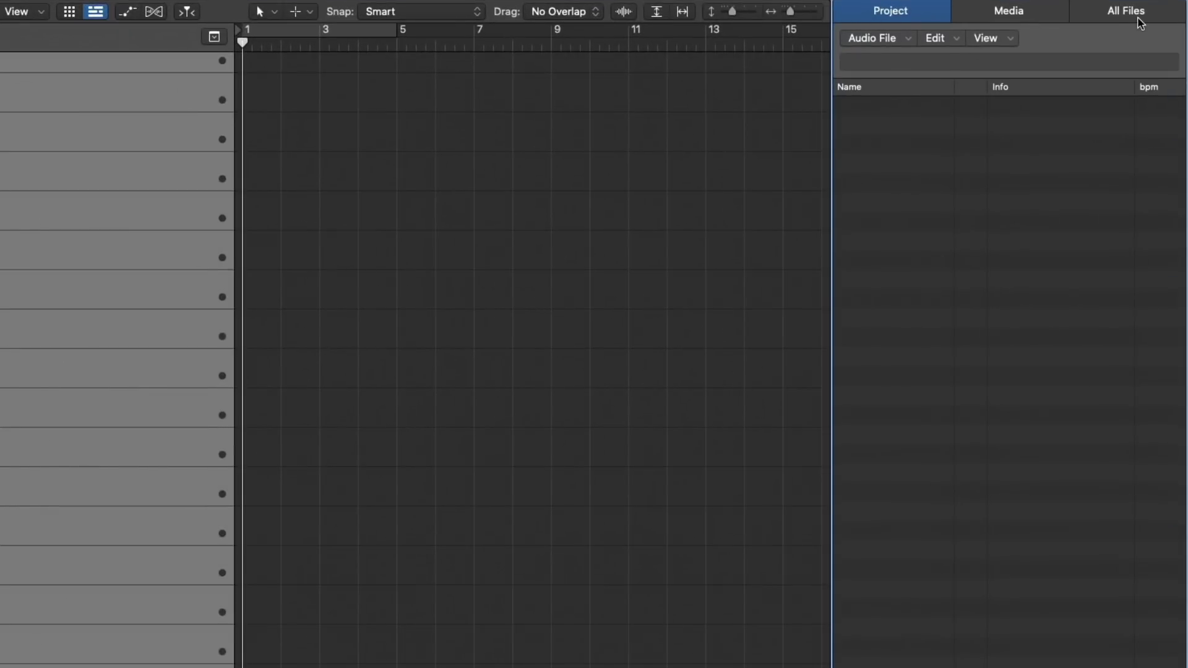
click(1134, 59)
click(968, 38)
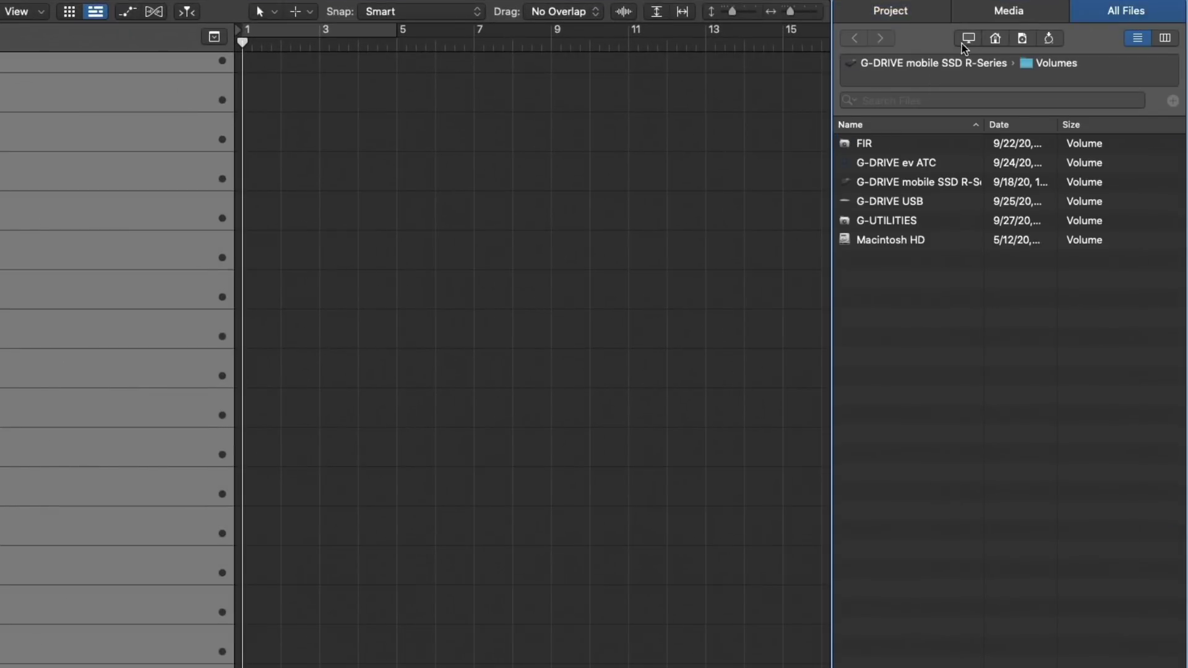
double_click(887, 164)
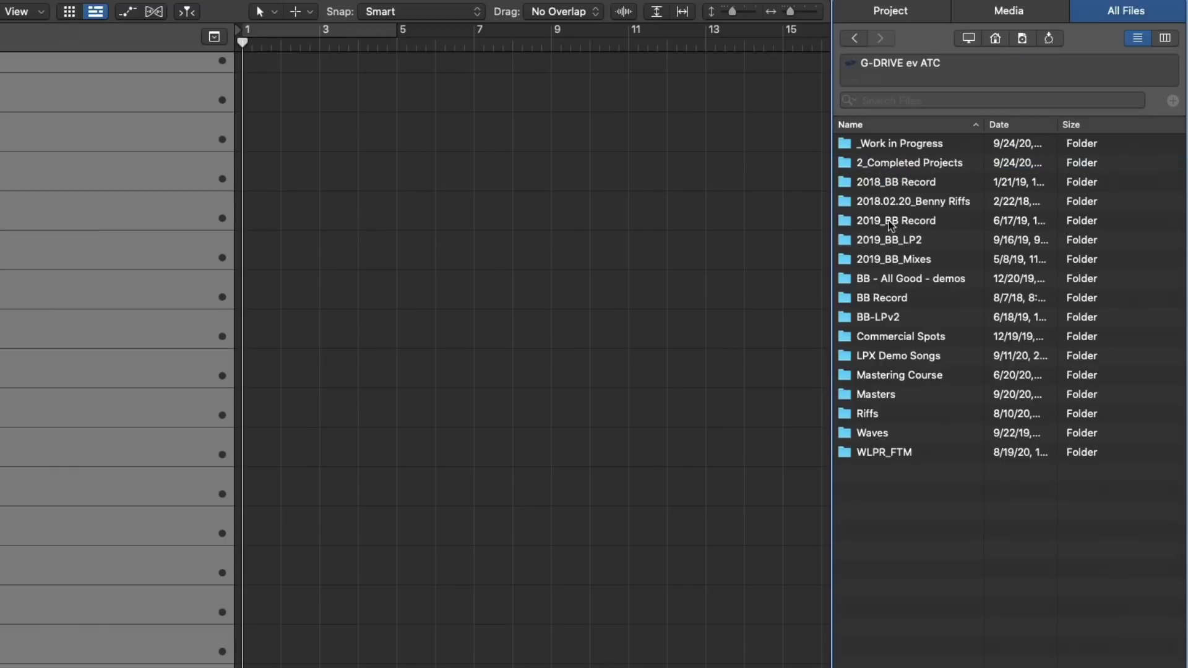
double_click(898, 259)
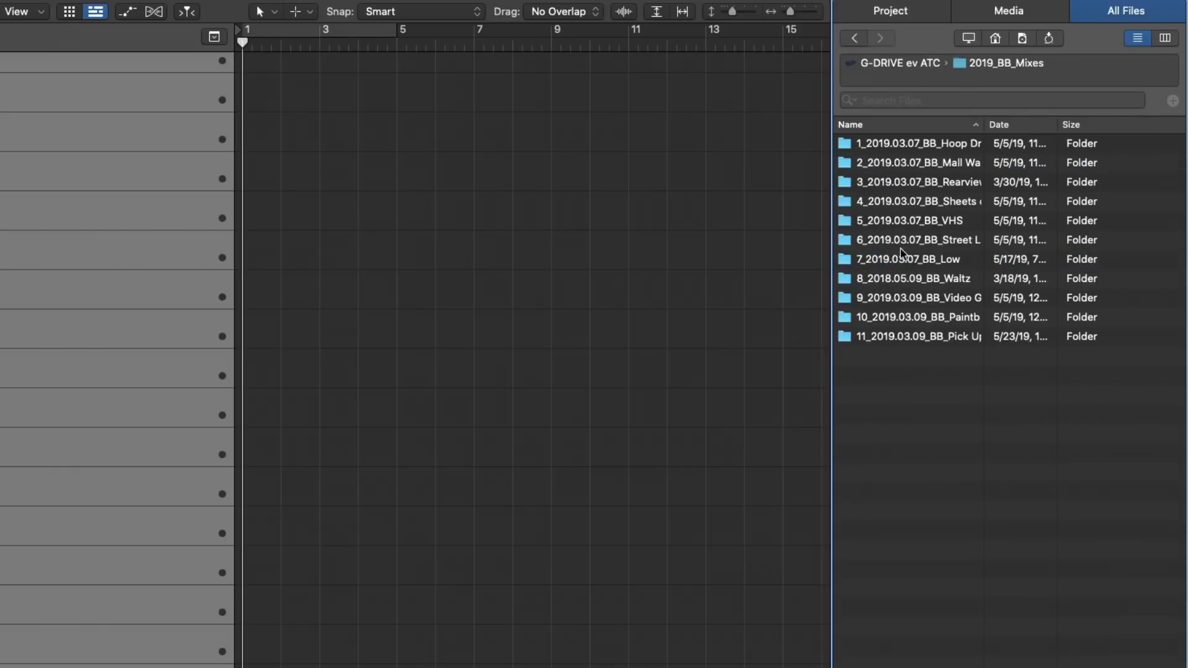
double_click(915, 146)
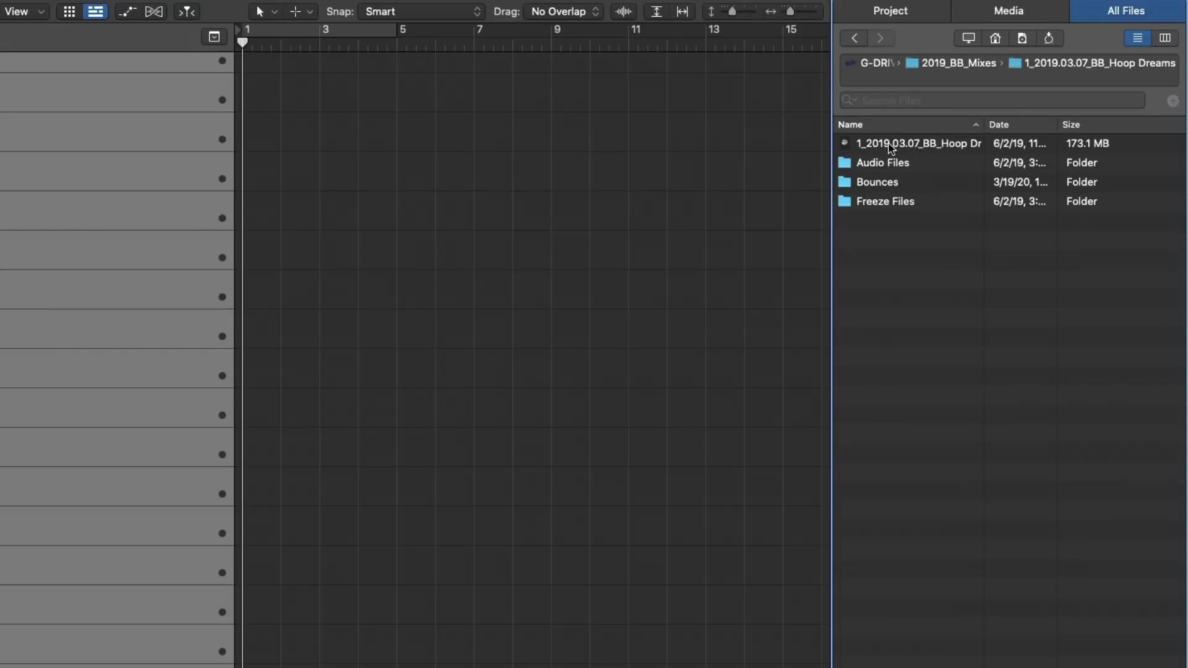
double_click(895, 144)
click(1119, 365)
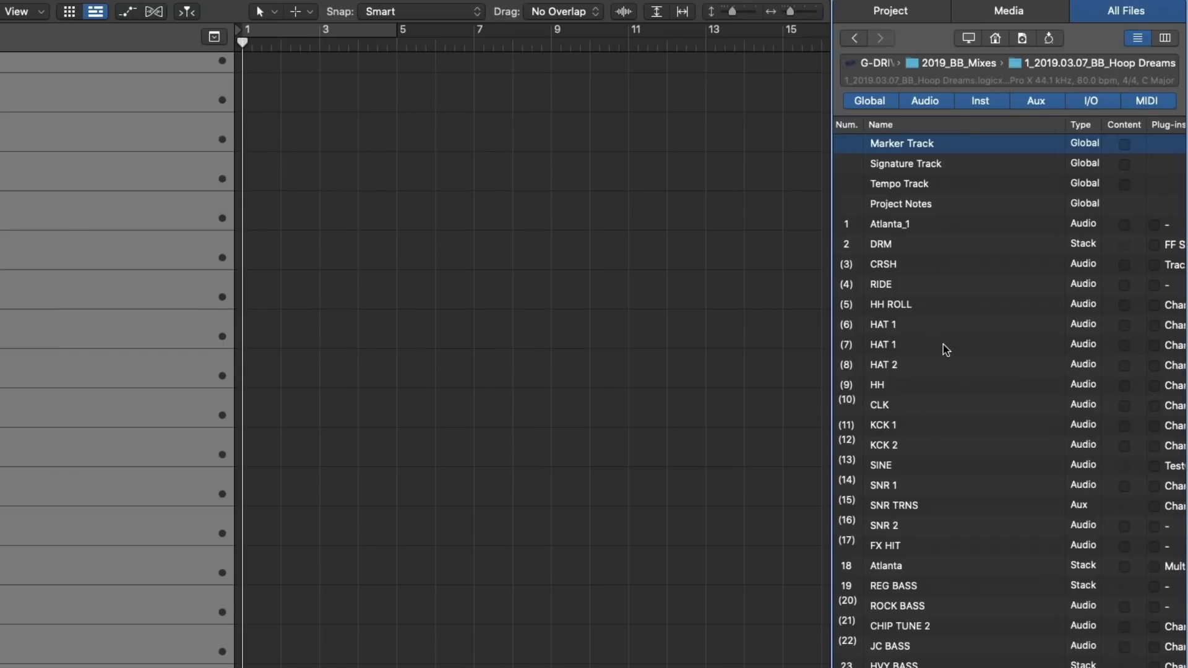
Step: Select the tracks from the DRM stack down to HH for import
scroll(943, 344, down, 2)
scroll(943, 344, down, 1)
scroll(942, 344, right, 5)
scroll(945, 348, right, 3)
scroll(944, 348, left, 8)
click(143, 83)
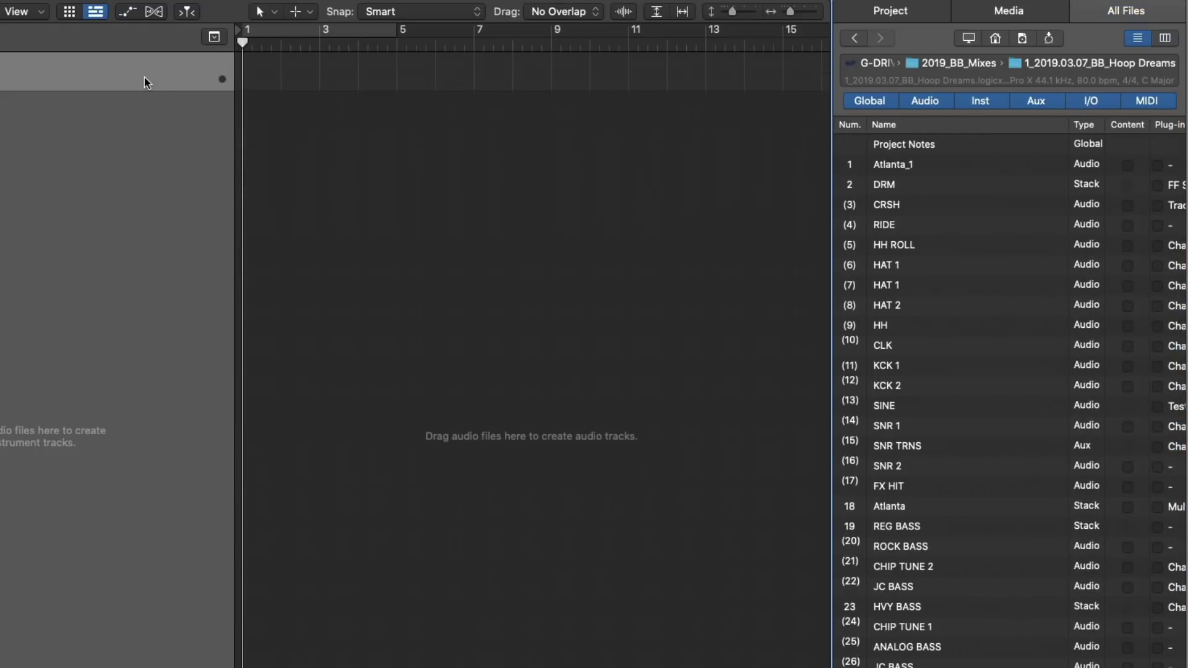
scroll(724, 226, right, 3)
scroll(910, 203, right, 2)
click(904, 188)
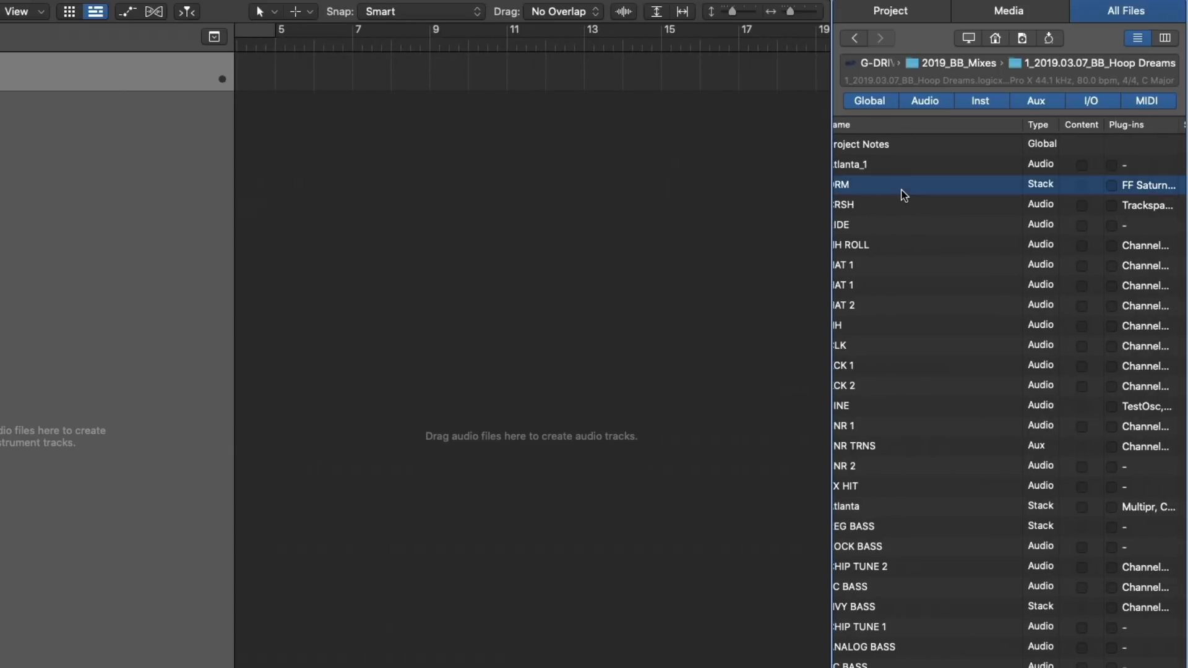
scroll(903, 196, left, 2)
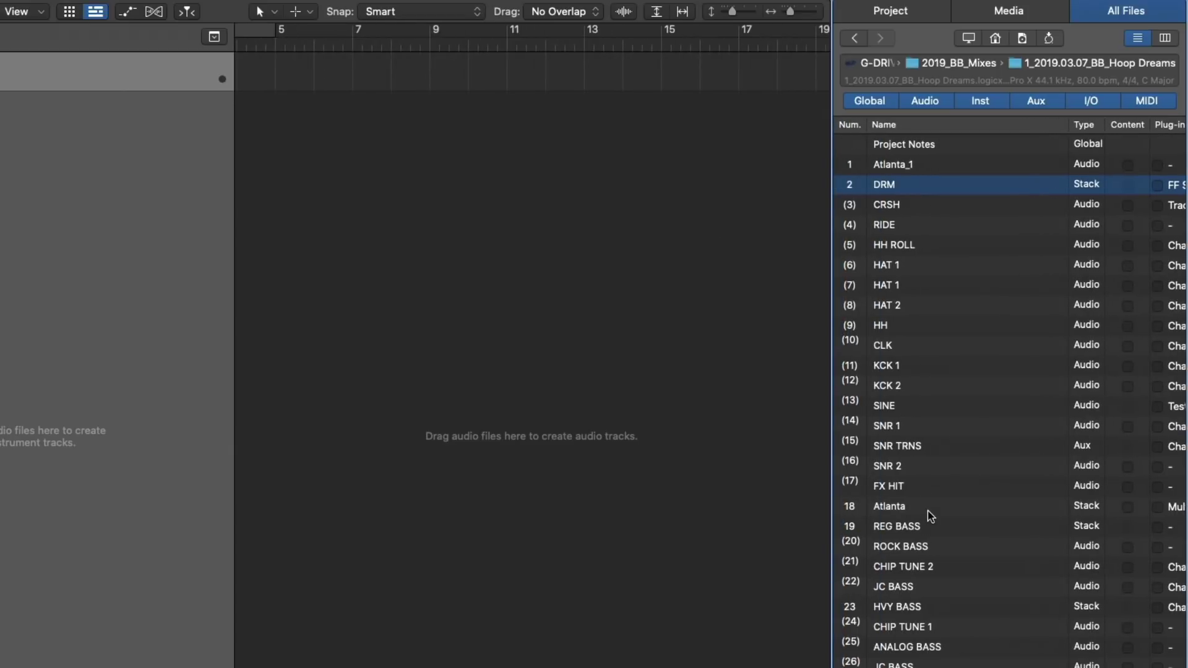
shift+click(922, 331)
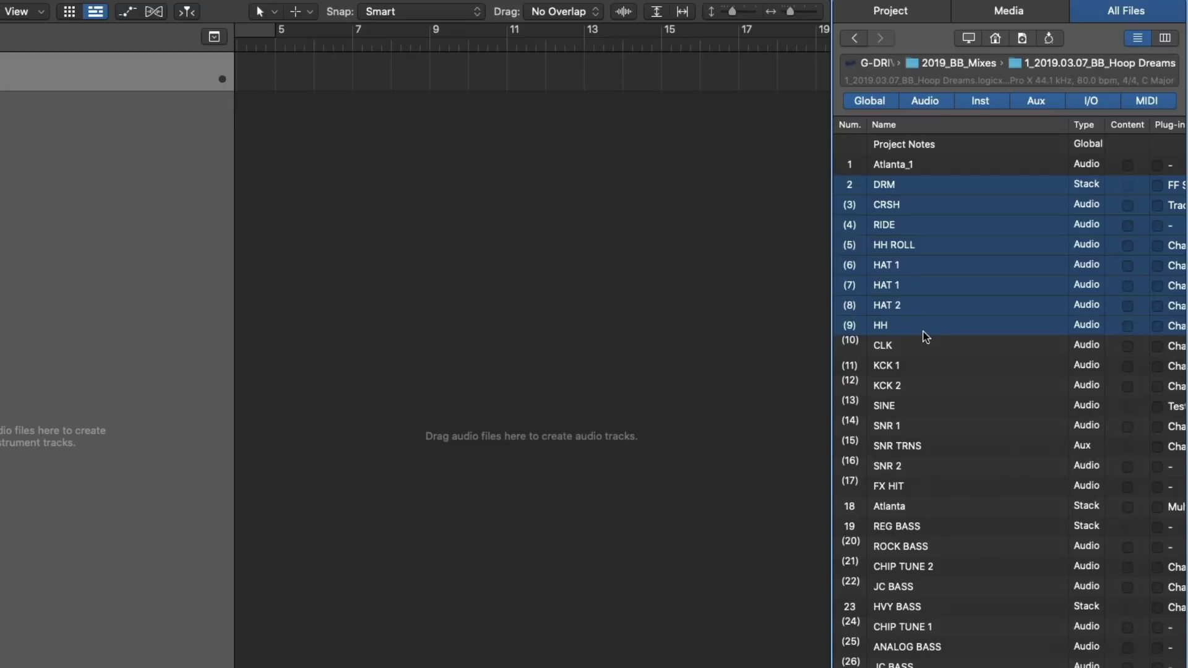
Step: Include Content, Plug-ins, Sends and I/O for the selected tracks and add them
scroll(924, 329, right, 3)
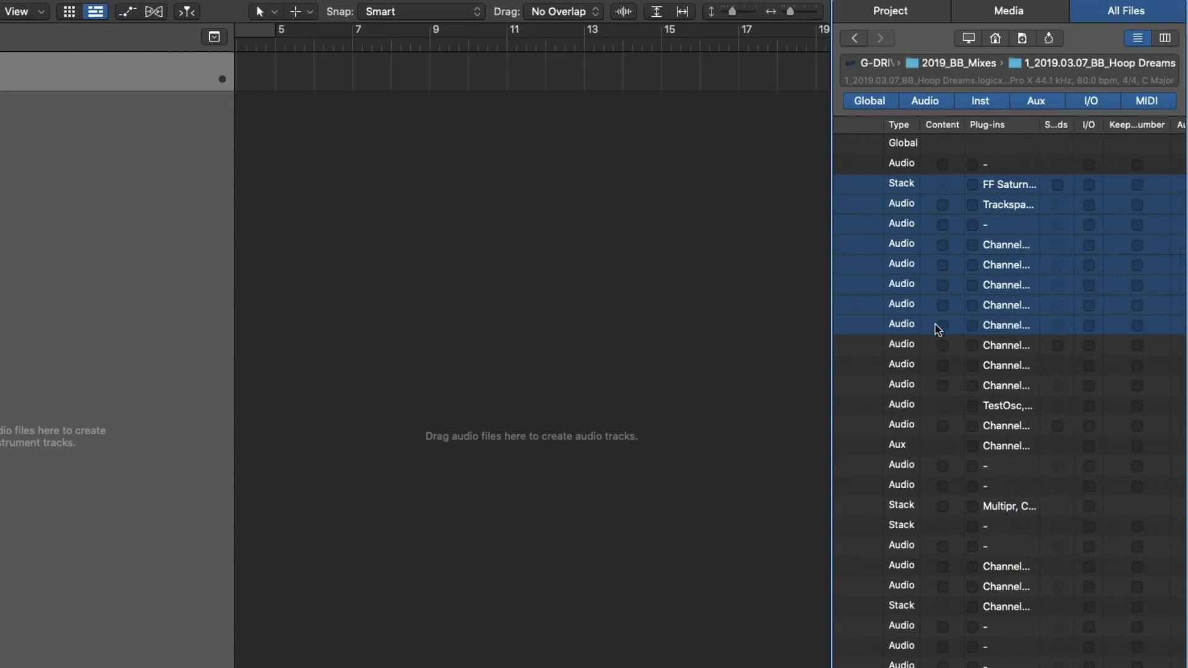
click(940, 326)
click(970, 326)
scroll(970, 327, right, 2)
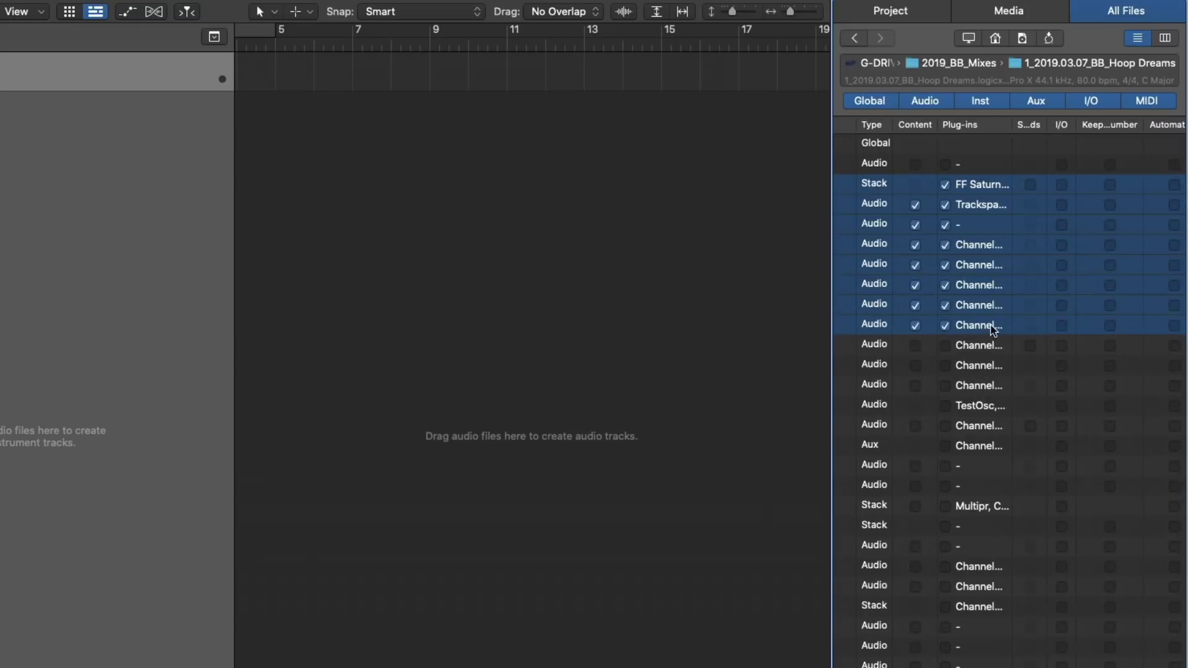
click(1029, 184)
scroll(1030, 185, up, 1)
click(1060, 196)
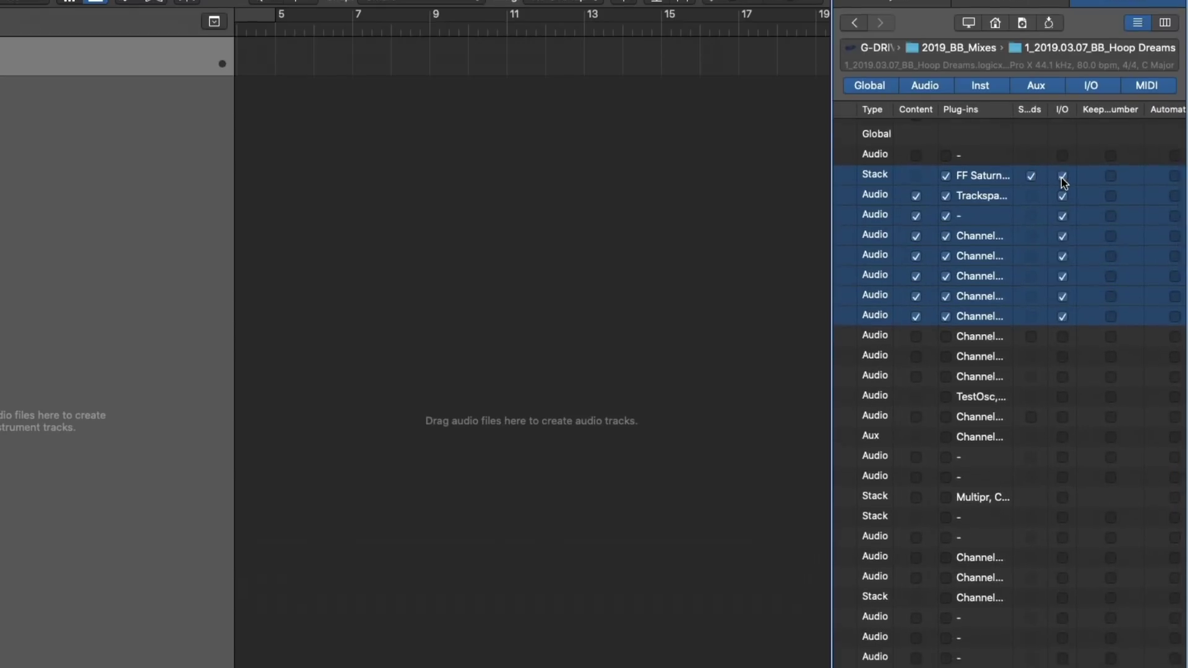
click(1148, 656)
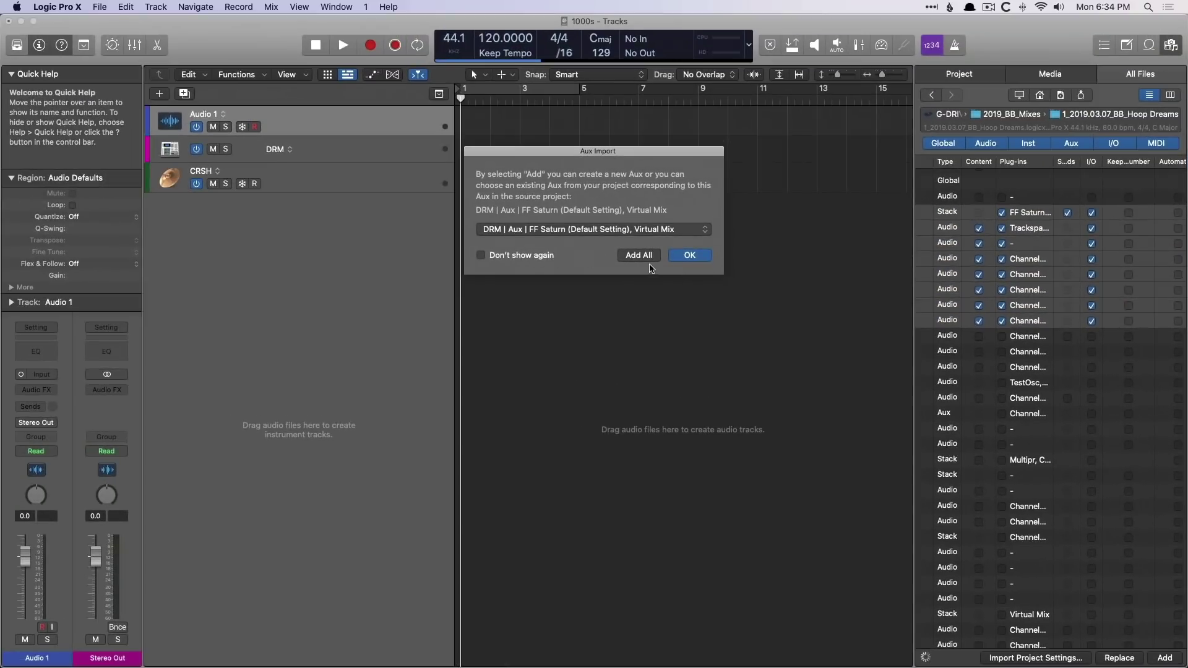
Step: Confirm the Aux Import prompts, expand the DRM stack, and check the imported tracks in the mixer
click(682, 258)
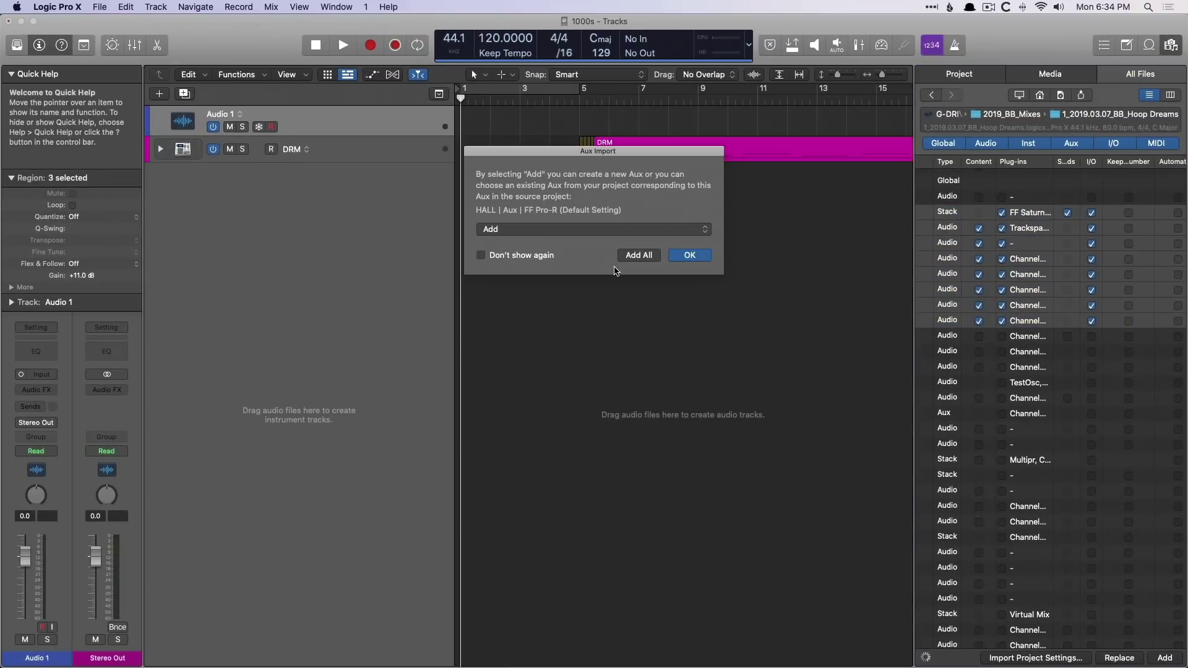
click(698, 259)
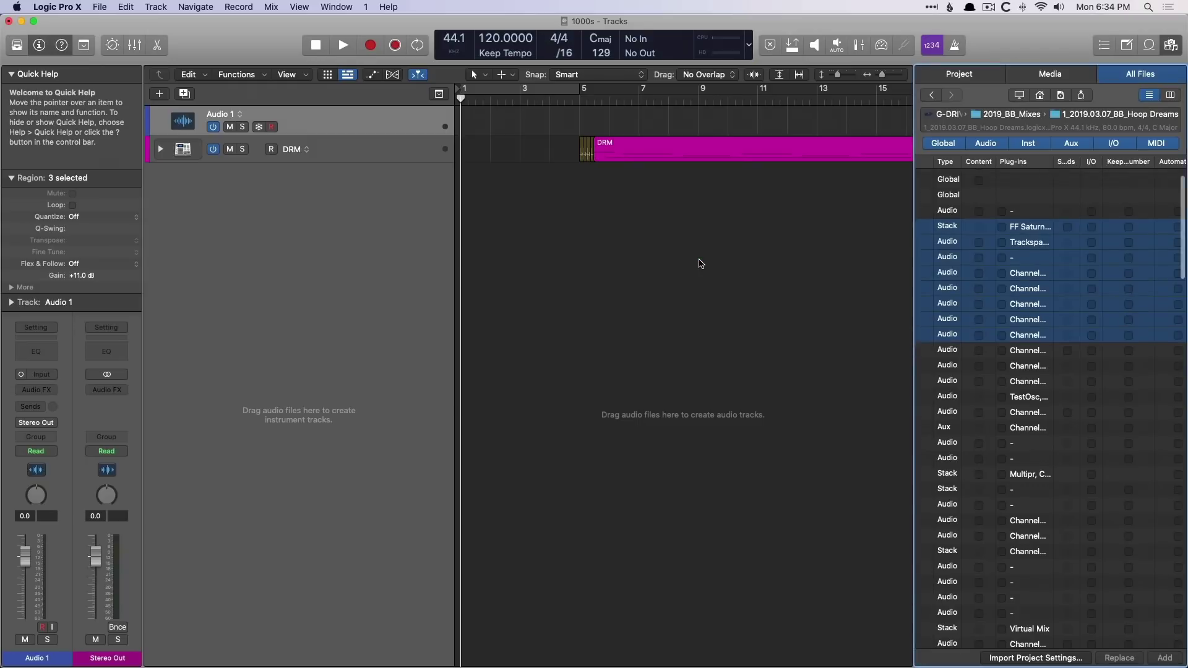
click(162, 150)
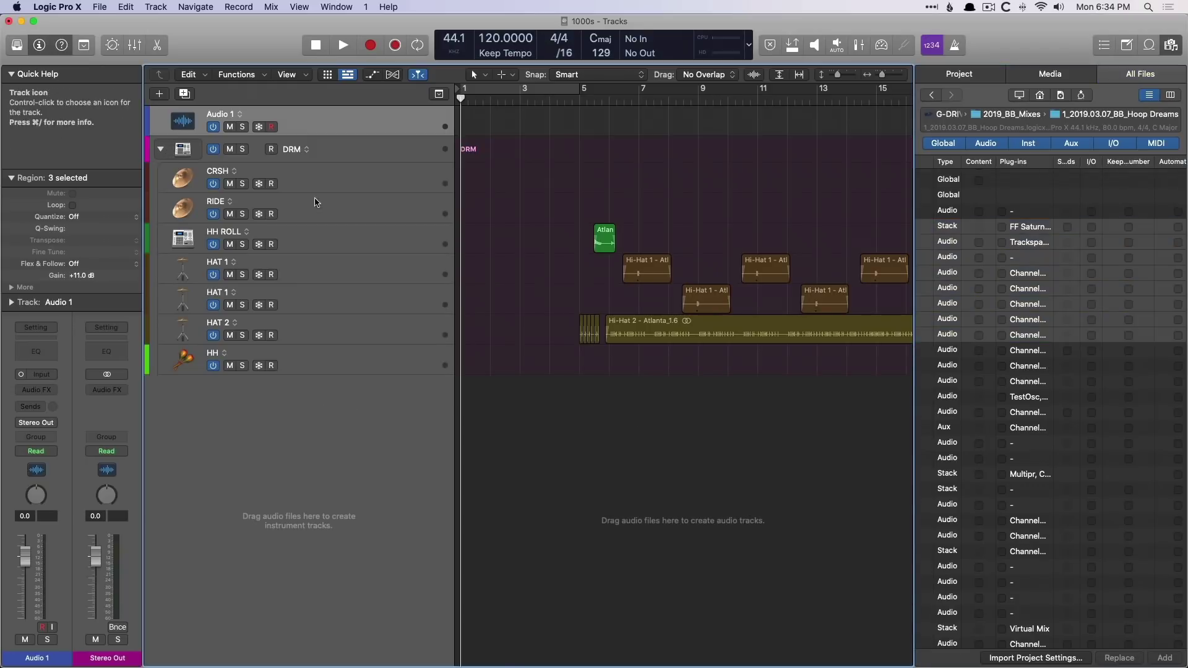
key(x)
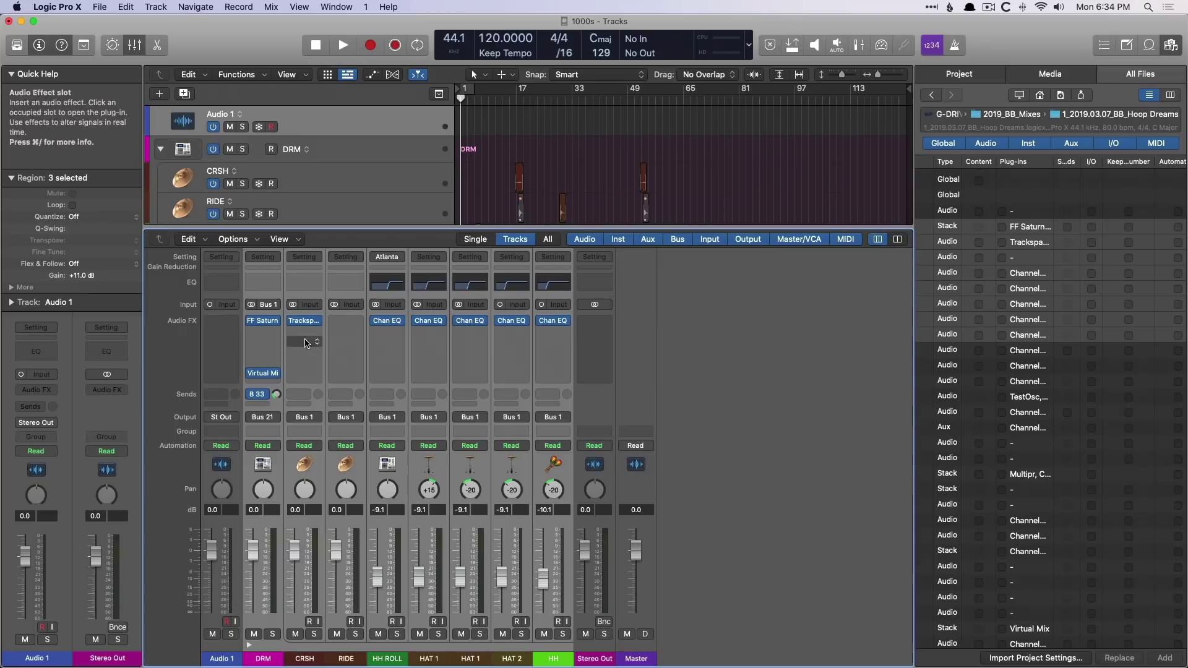
key(x)
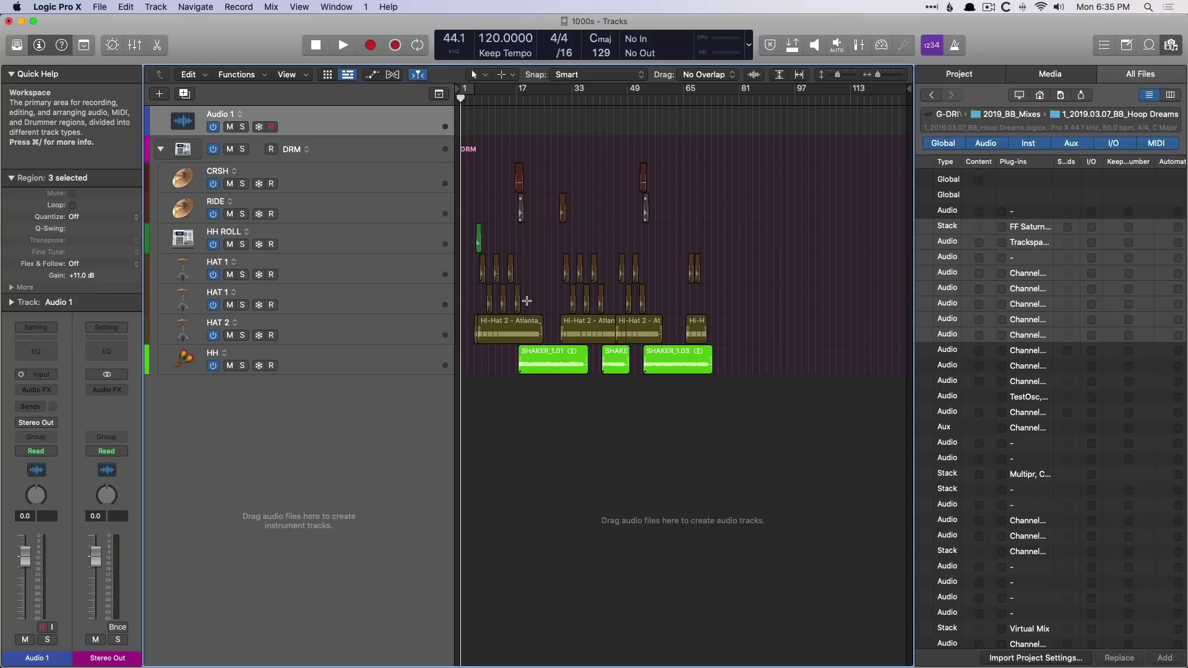
Step: Drag the '12 String Dream 01' Apple Loop onto a new track and view it in the Score editor
key(o)
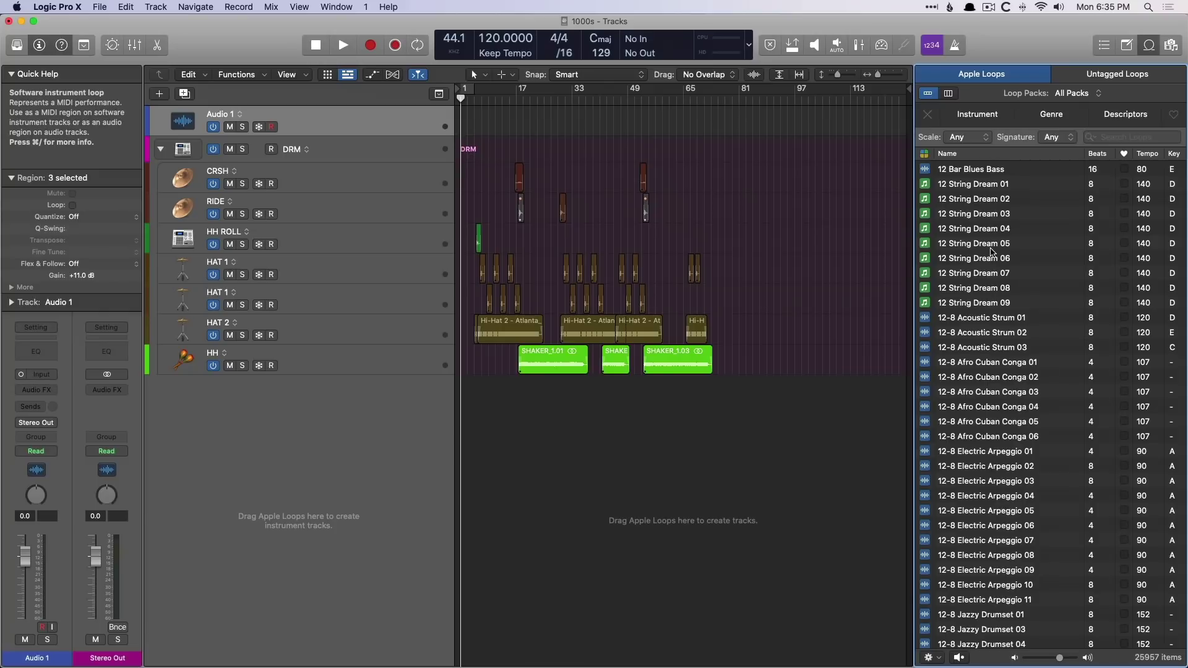
drag(969, 190, 596, 452)
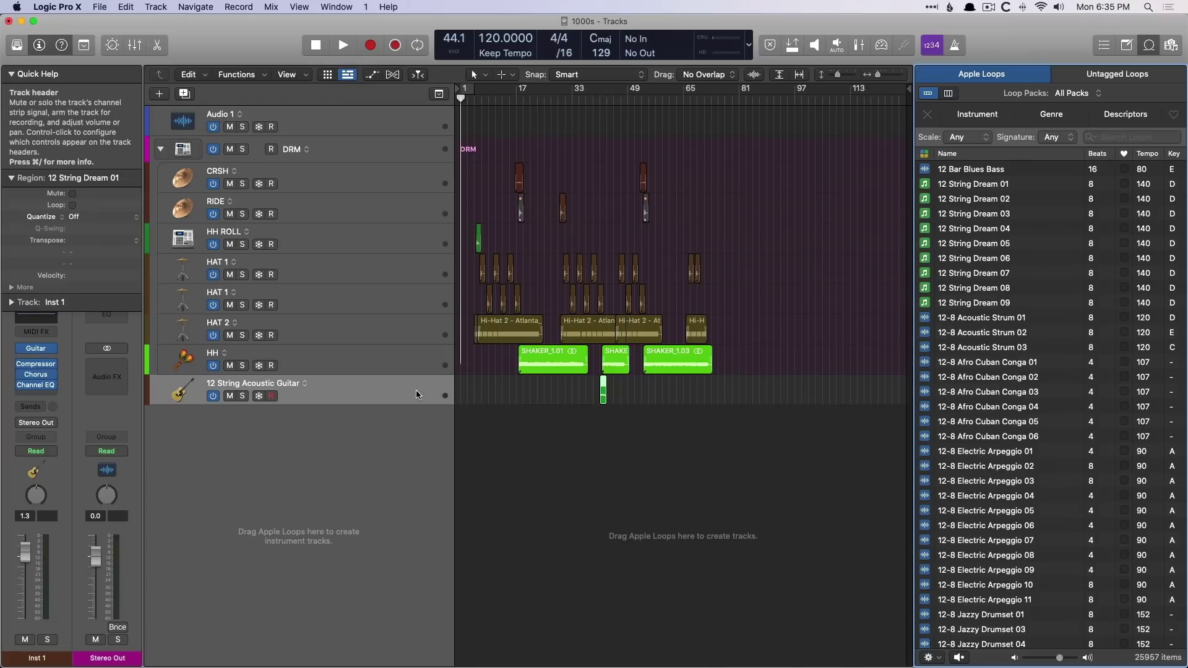
key(n)
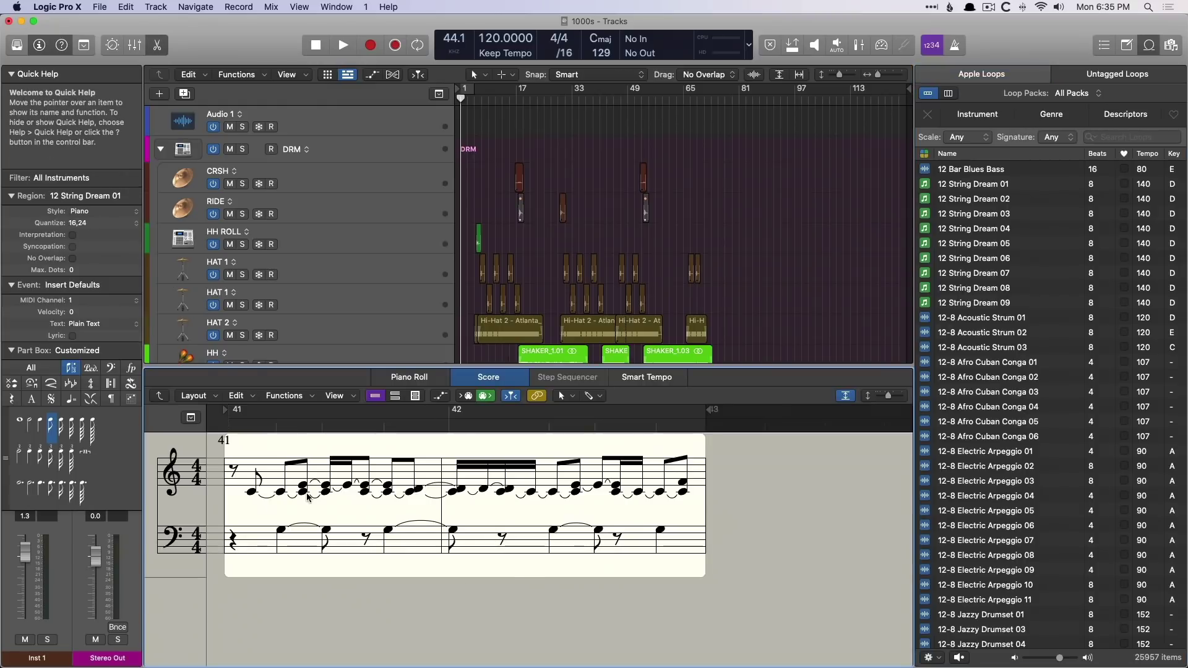